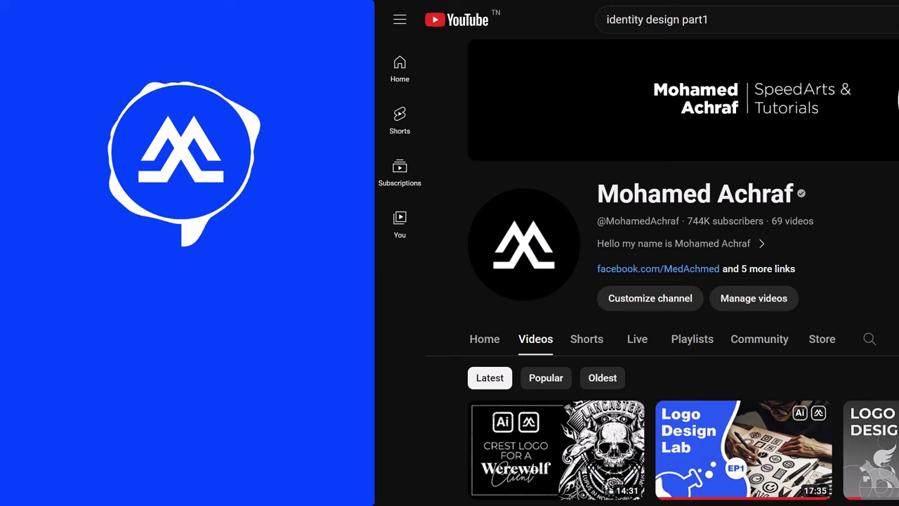
scroll(662, 280, "down", 2)
scroll(662, 281, "down", 3)
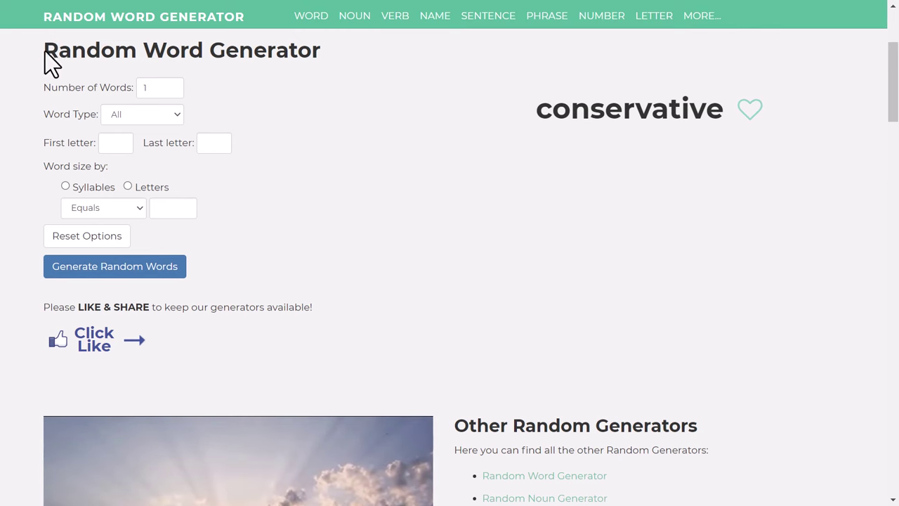
left_click_drag(45, 51, 239, 54)
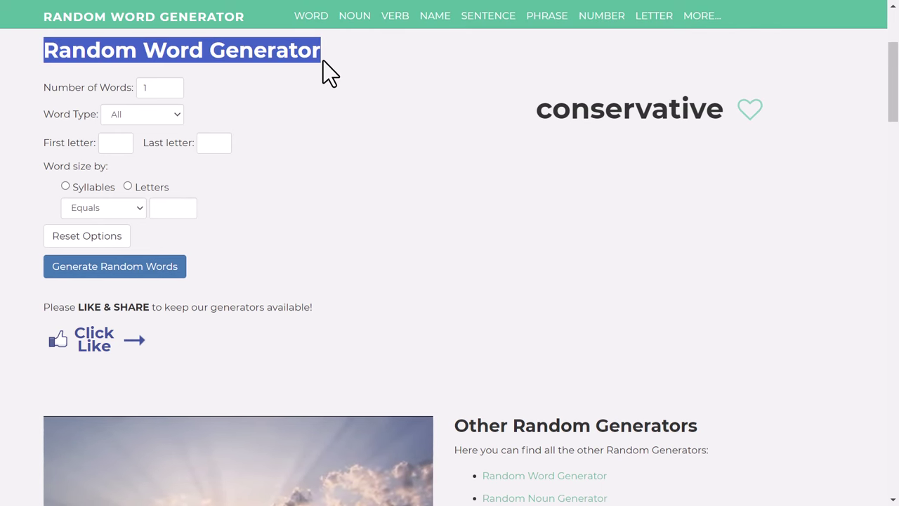
left_click(475, 58)
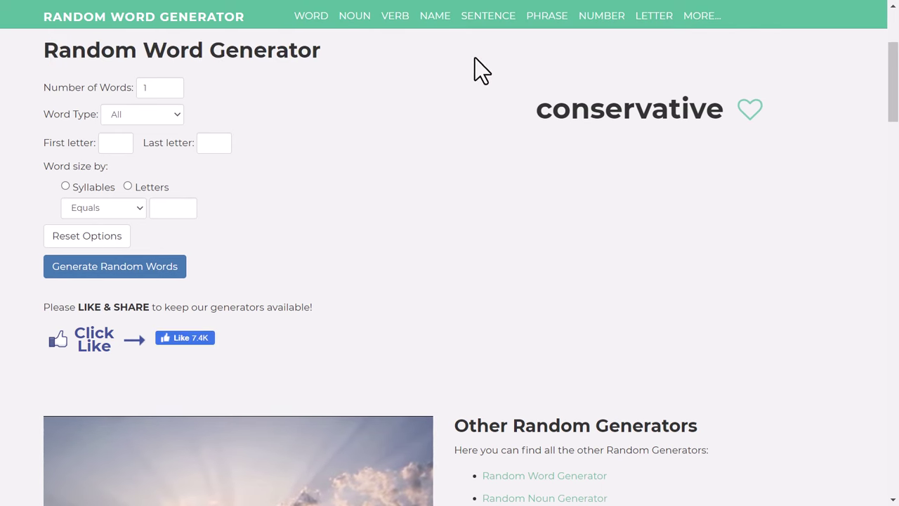
- Open the Pictionary Generator from the site's full generator list and generate two easy Pictionary words
left_click(704, 19)
left_click_drag(895, 72, 896, 260)
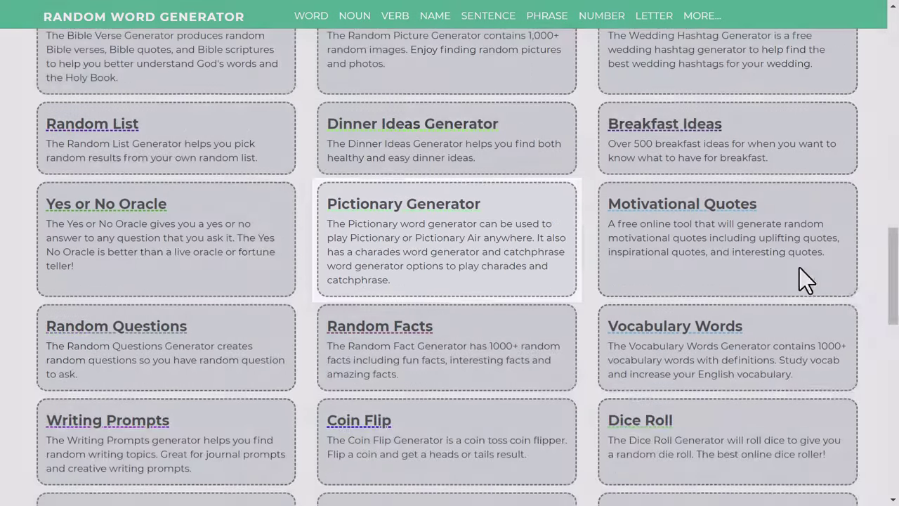
left_click(443, 213)
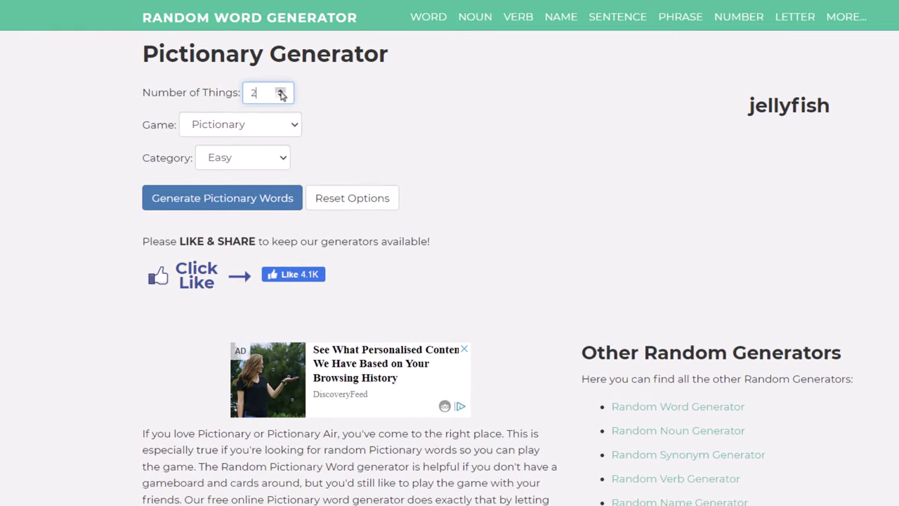
left_click(264, 205)
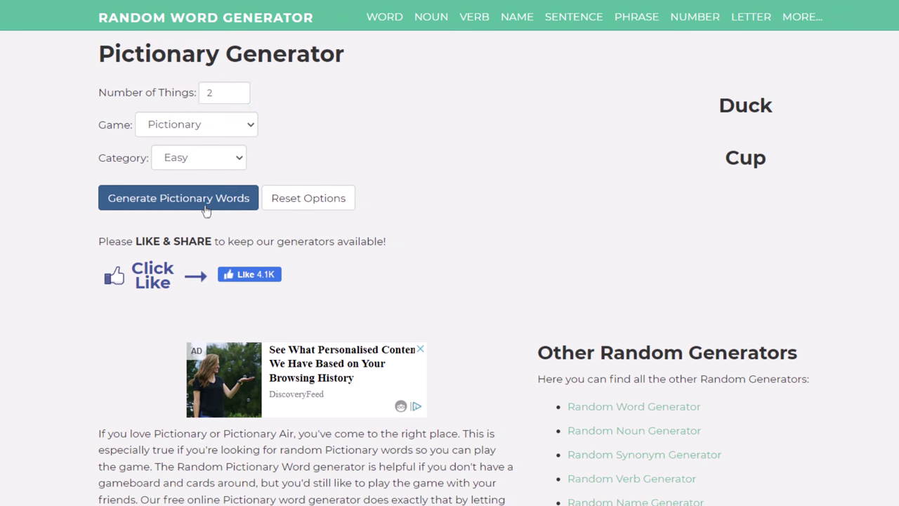
left_click(204, 208)
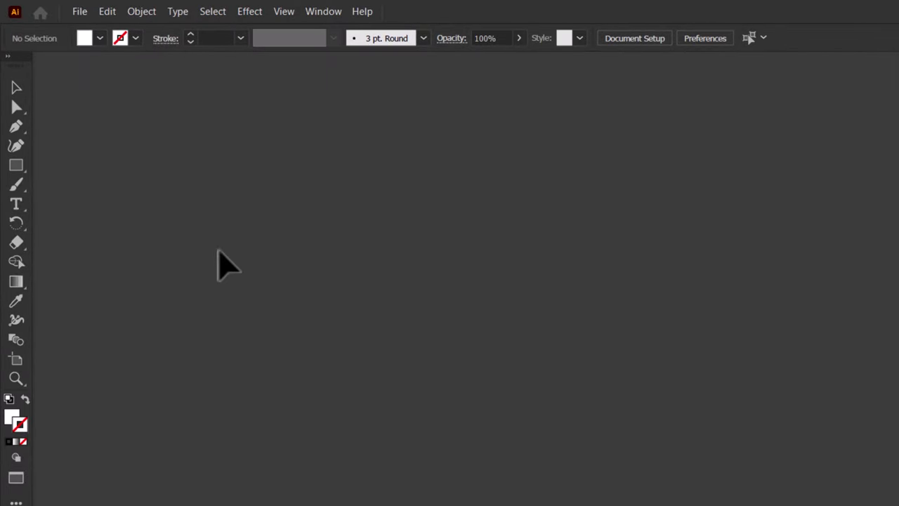
- In Illustrator, draw a white square about 174 px wide and fully round its two bottom corners
left_click(16, 165)
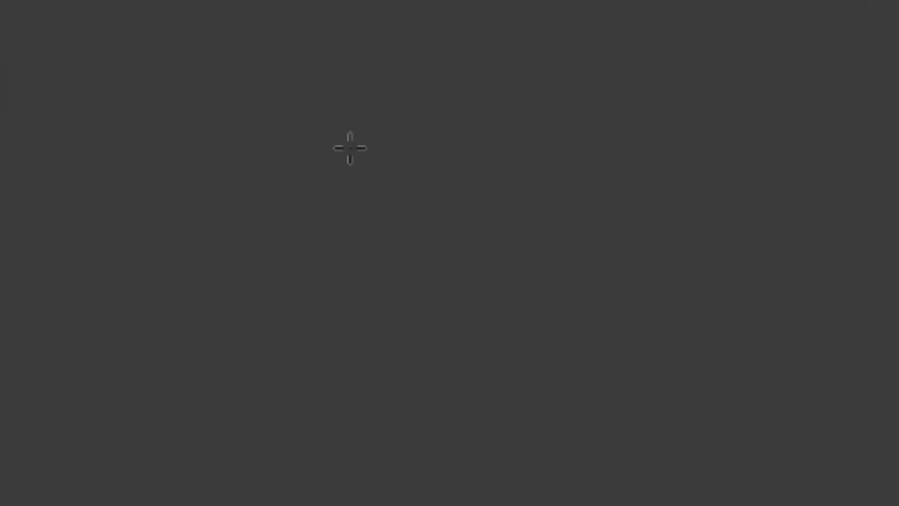
left_click_drag(326, 122, 547, 342)
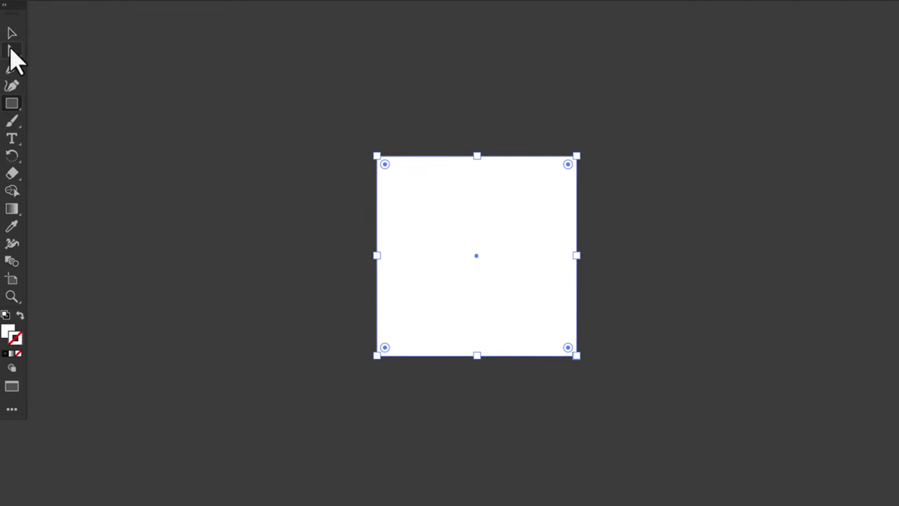
left_click(12, 51)
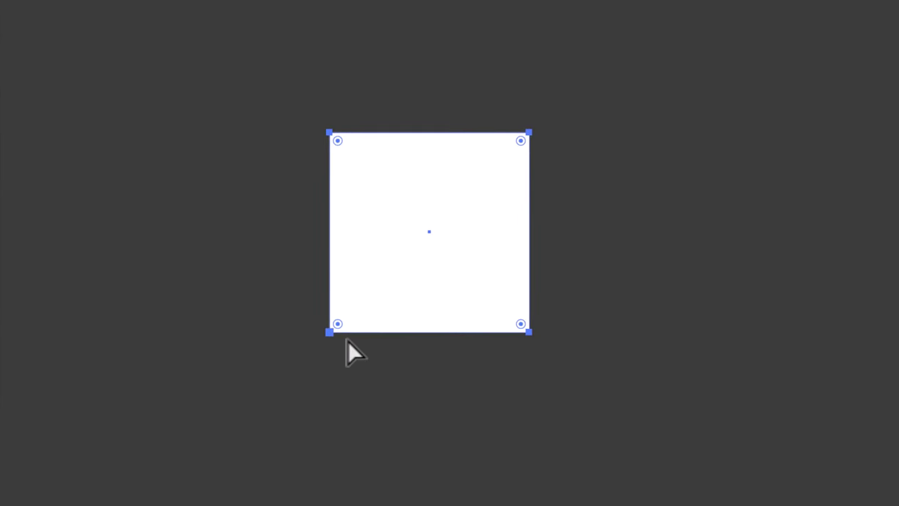
left_click(376, 354)
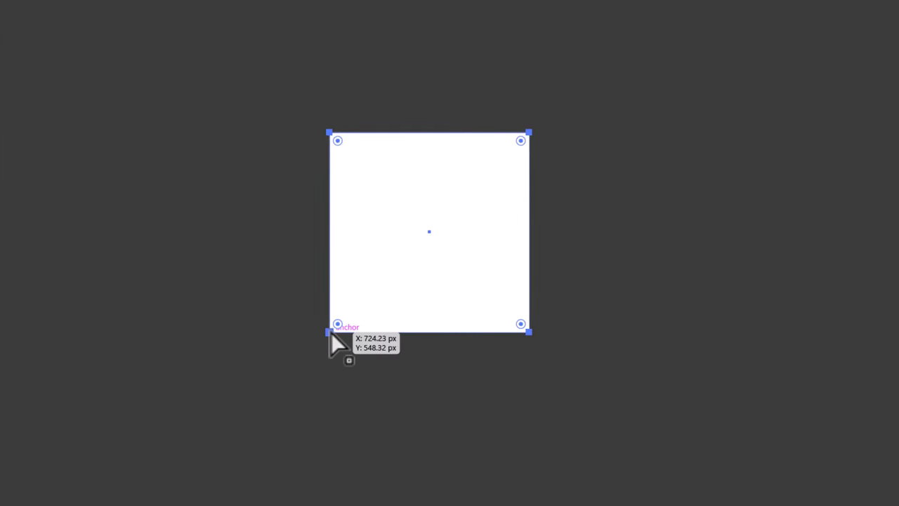
left_click(528, 332, "shift")
left_click_drag(520, 324, 429, 186)
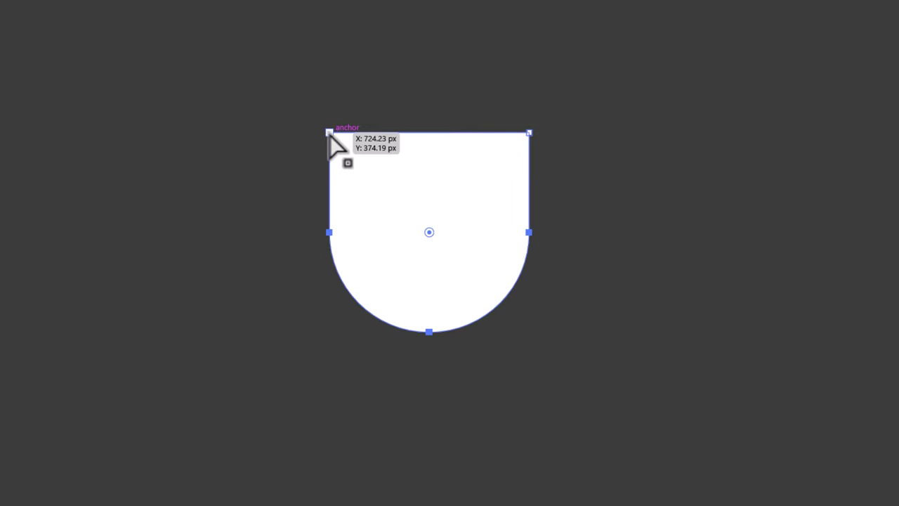
- Shorten the rounded shape by moving its two top anchor points straight down, and deselect it
left_click(329, 132)
left_click(528, 133, "shift")
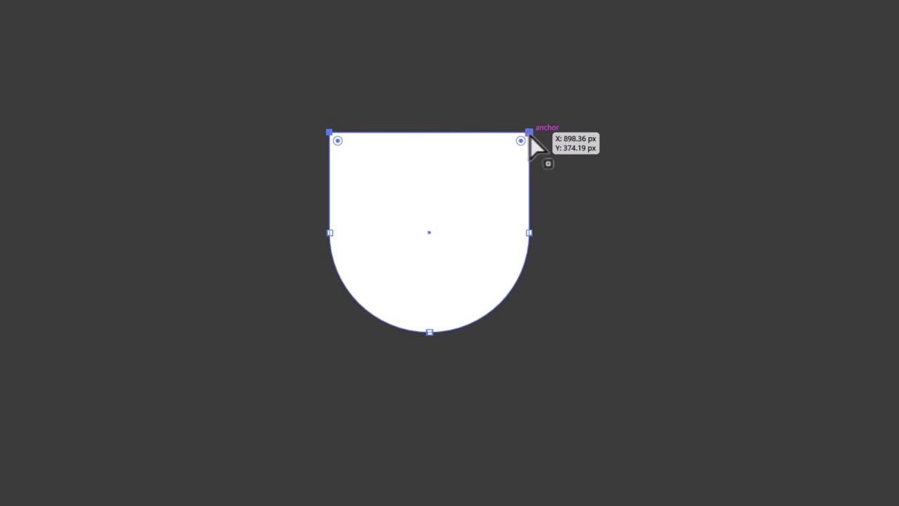
left_click_drag(449, 144, 452, 182)
left_click(16, 80)
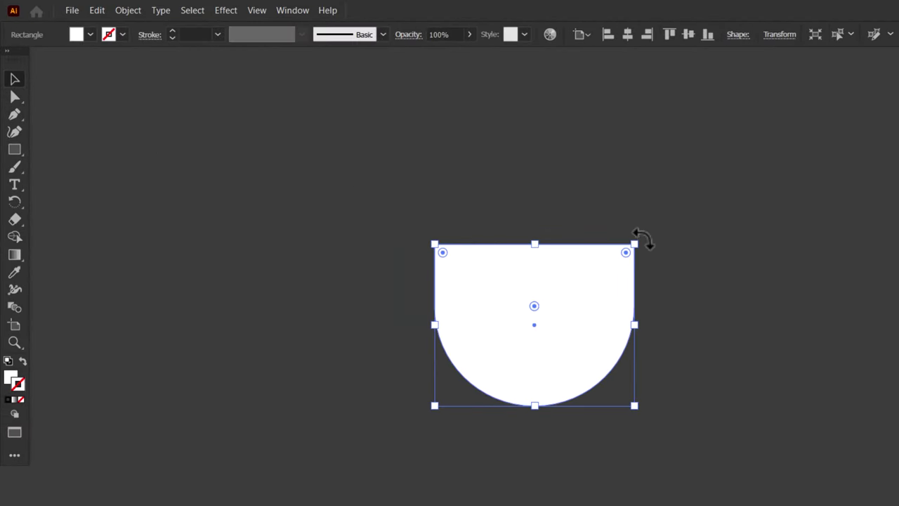
left_click(683, 293)
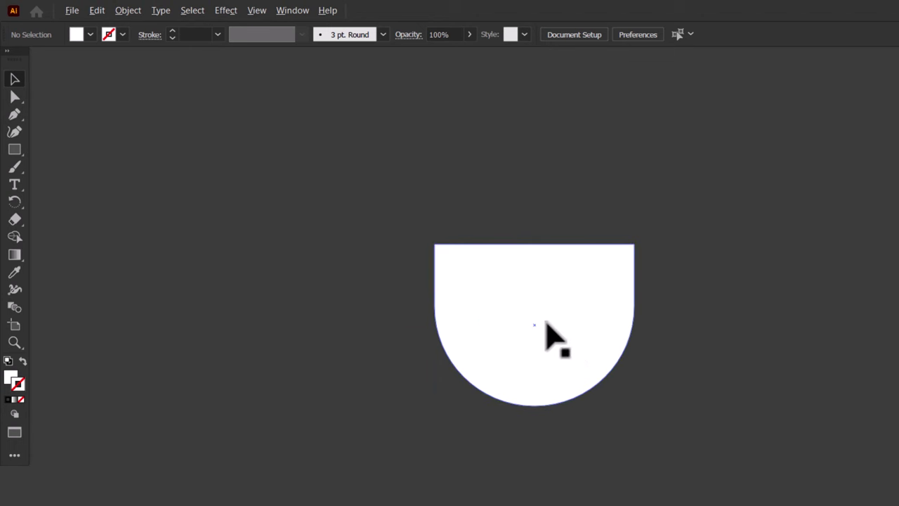
- Draw a thin white ellipse about 174 px wide along the cup's top edge, matching the cup's full width
scroll(546, 323, "up", 3)
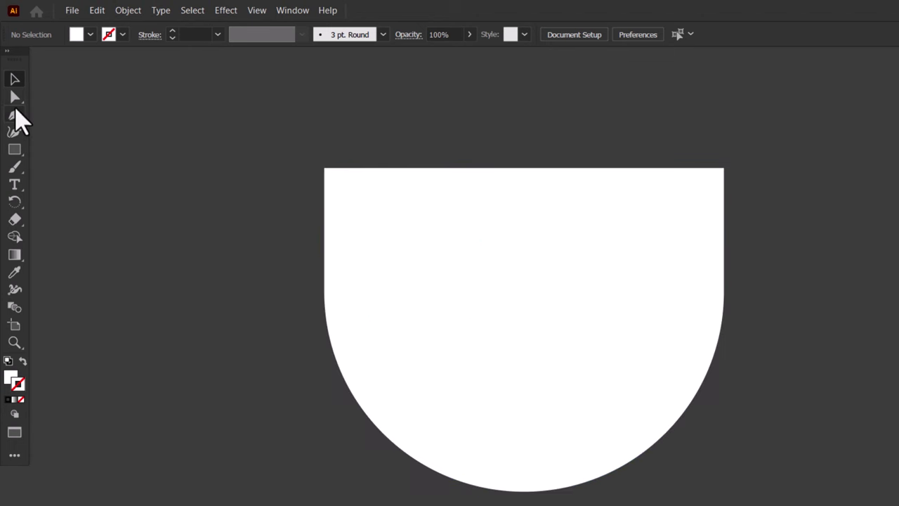
left_click_drag(14, 149, 66, 171)
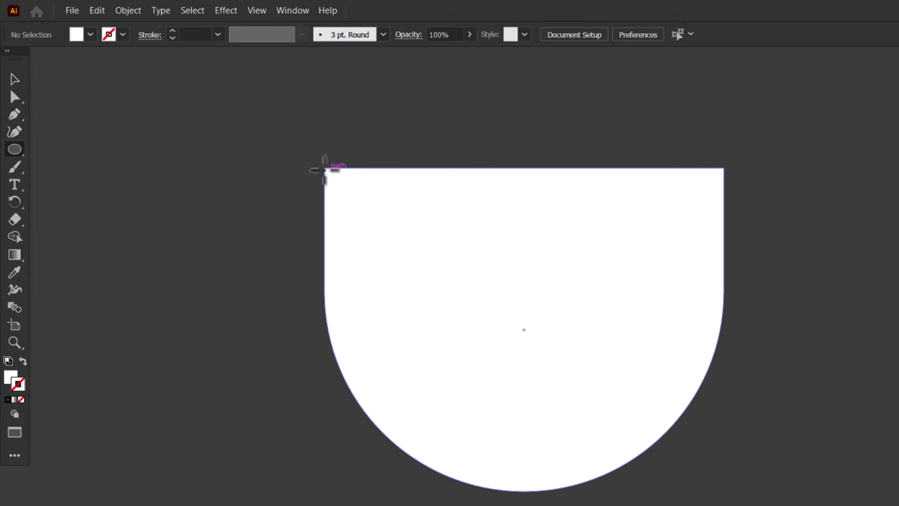
left_click_drag(324, 169, 722, 129)
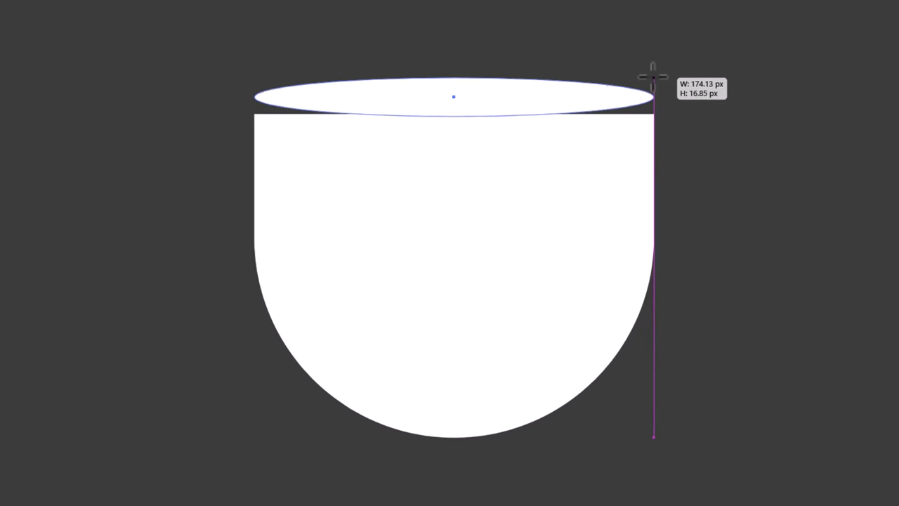
left_click_drag(653, 77, 653, 78)
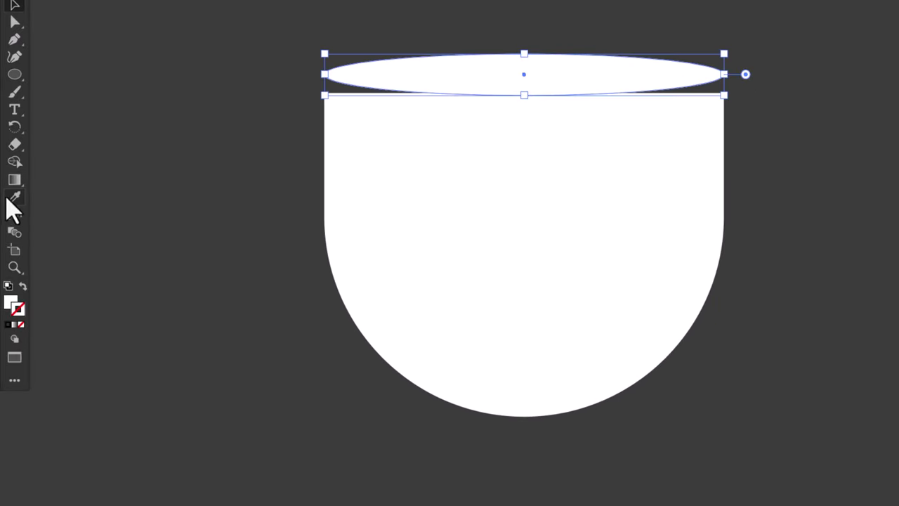
- Make a dark inner ellipse with the sampled background grey, slightly narrower and lower than the white rim ellipse
left_click(13, 199)
left_click(156, 141)
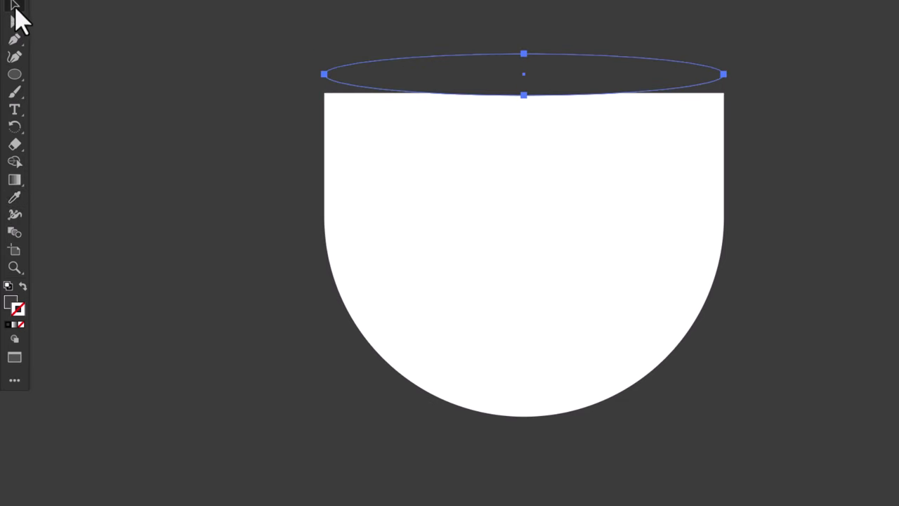
left_click(15, 8)
left_click_drag(627, 68, 608, 72)
left_click_drag(552, 69, 555, 77)
- Stretch the white rim ellipse and the dark inner ellipse taller, and lower the inner one to the rim ellipse's bottom edge
left_click(621, 71)
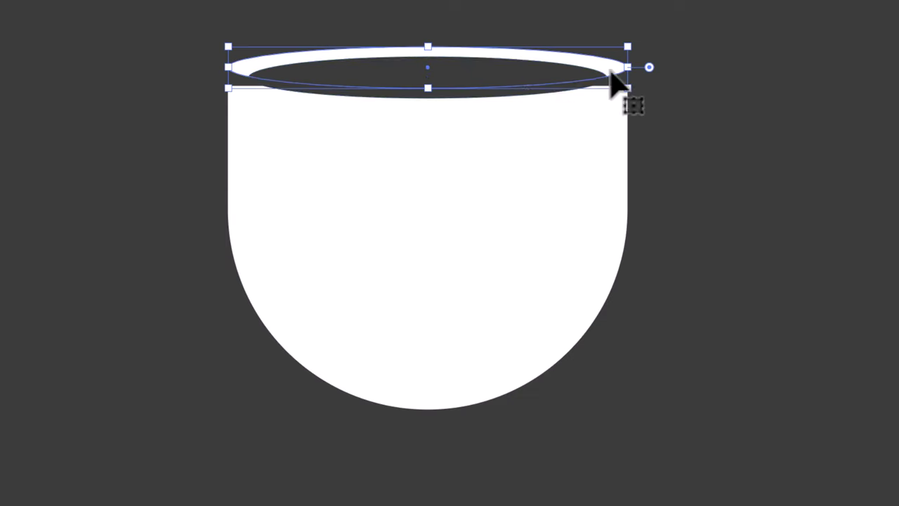
left_click_drag(430, 89, 430, 117)
left_click(483, 93)
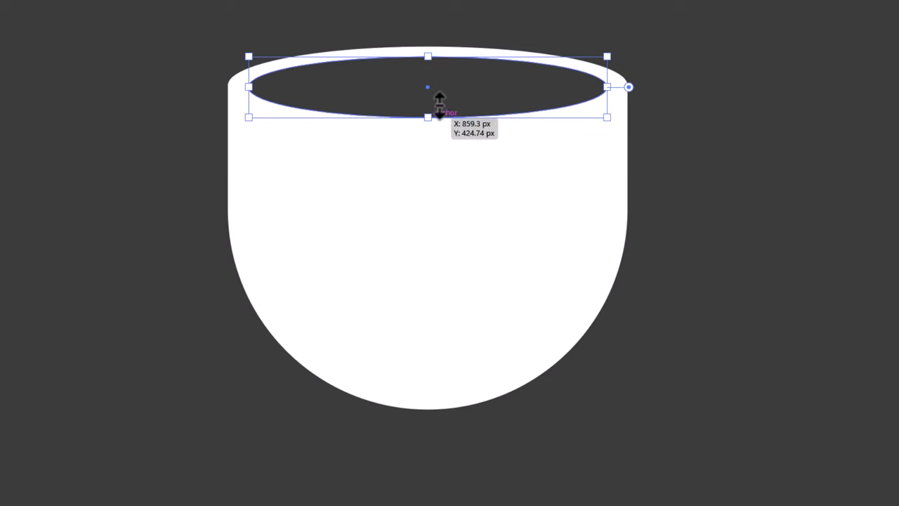
left_click_drag(444, 85, 445, 93)
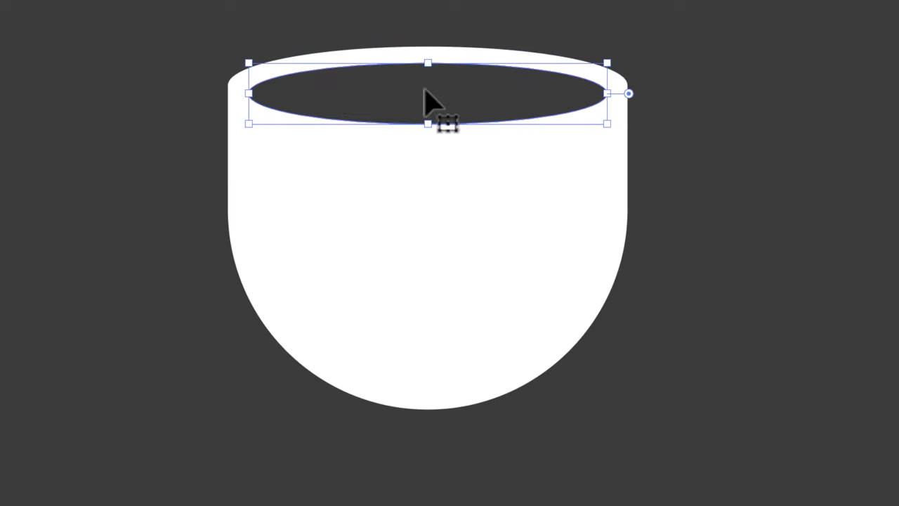
- Unite the white rim ellipse and the cup body into one shape with the Pathfinder
left_click(231, 83, "shift")
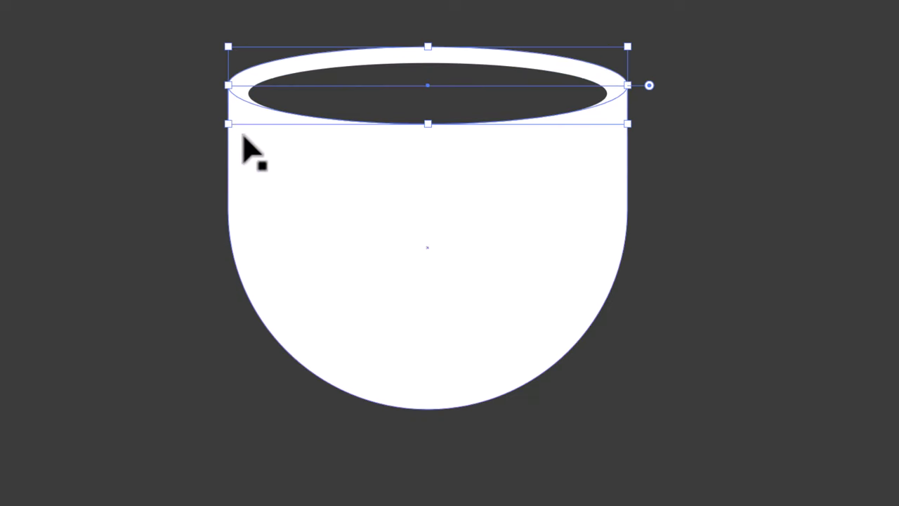
left_click(244, 137, "shift")
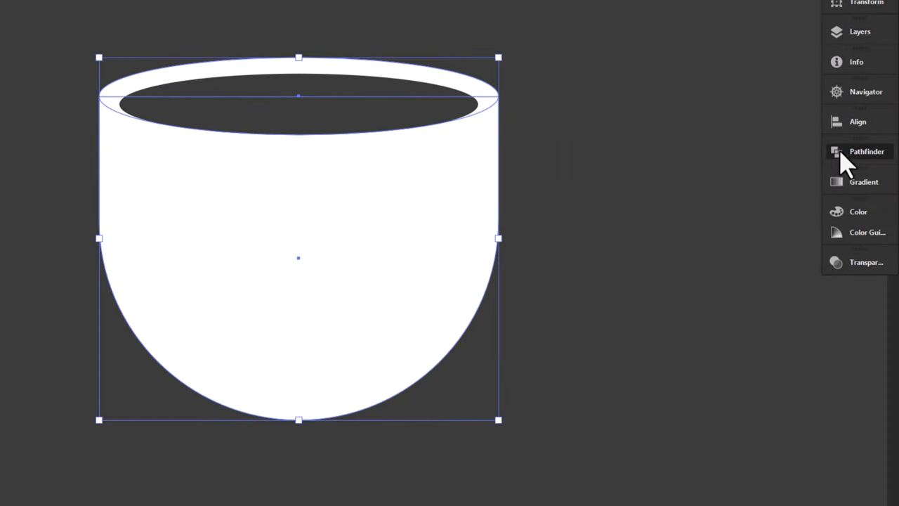
left_click(844, 155)
left_click(665, 185)
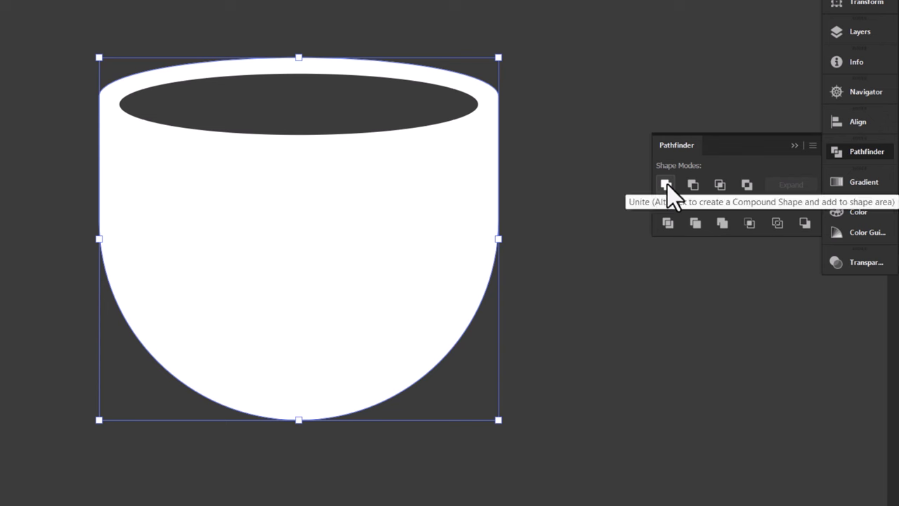
left_click(795, 145)
left_click(521, 101)
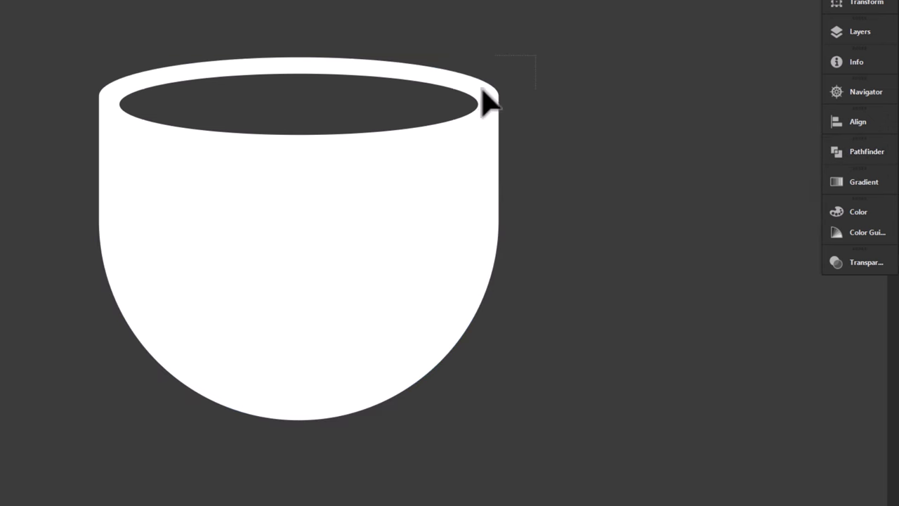
- Cut the dark inner ellipse out of the cup shape with Minus Front, and deselect the result
left_click_drag(489, 102, 400, 158)
left_click(871, 156)
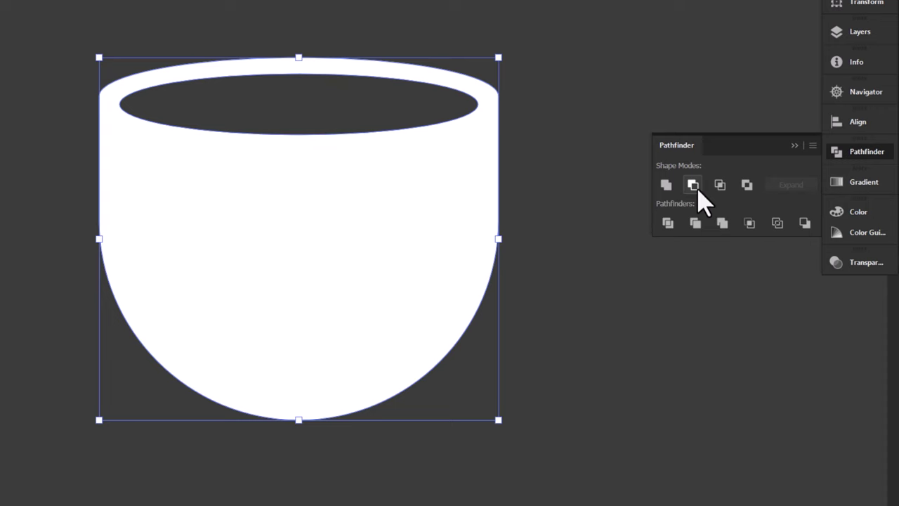
left_click(794, 145)
left_click(704, 168)
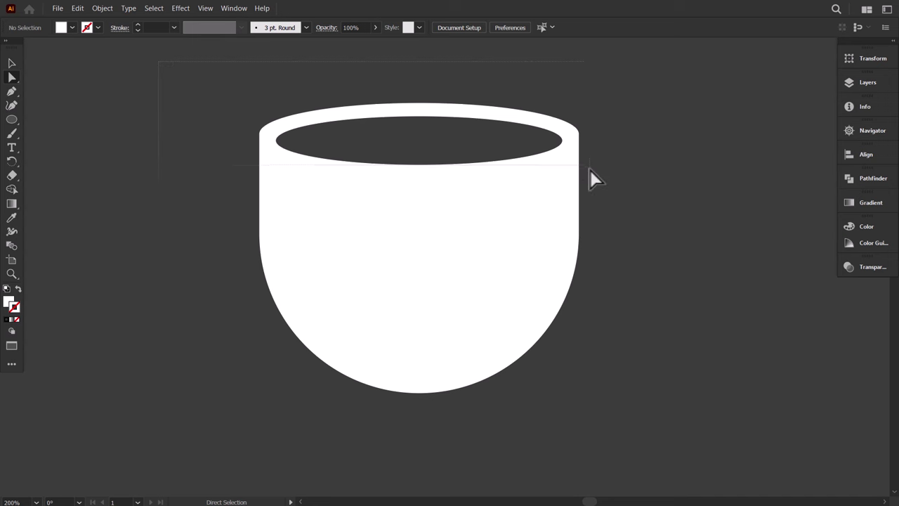
- Shorten the cup in two passes by moving all its rim and opening anchor points straight down
left_click_drag(610, 190, 611, 197)
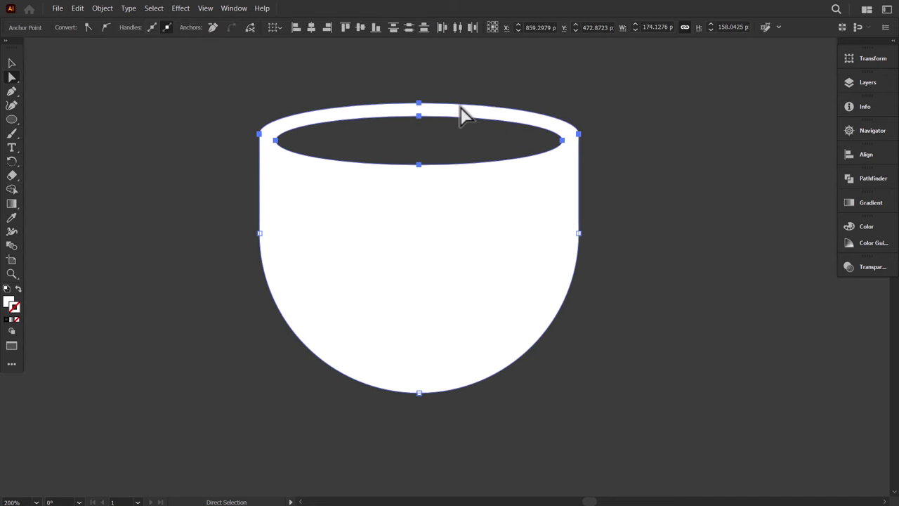
left_click_drag(461, 104, 460, 130)
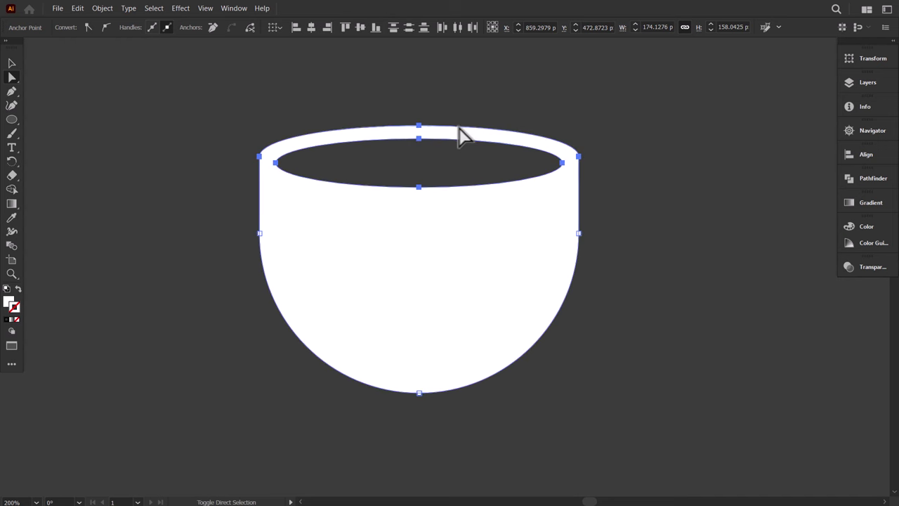
left_click(8, 61)
scroll(419, 217, "down", 1)
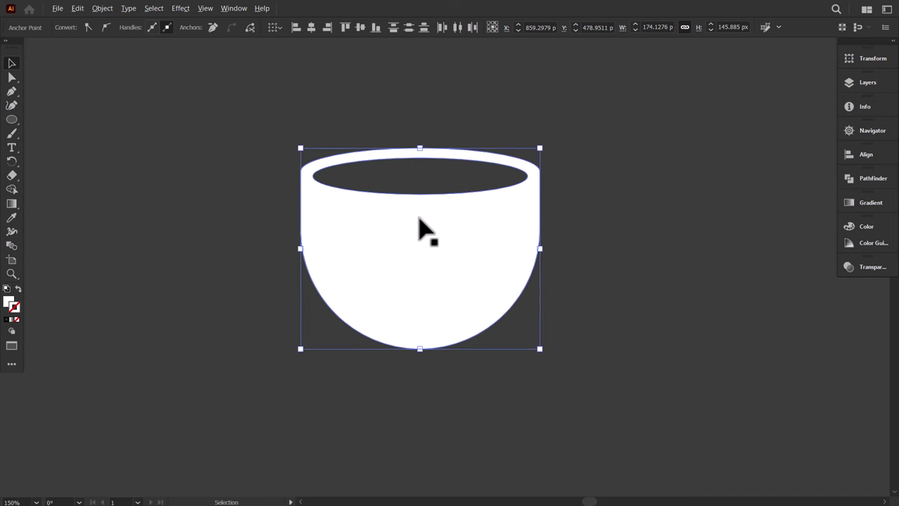
scroll(419, 228, "down", 1)
left_click(539, 216)
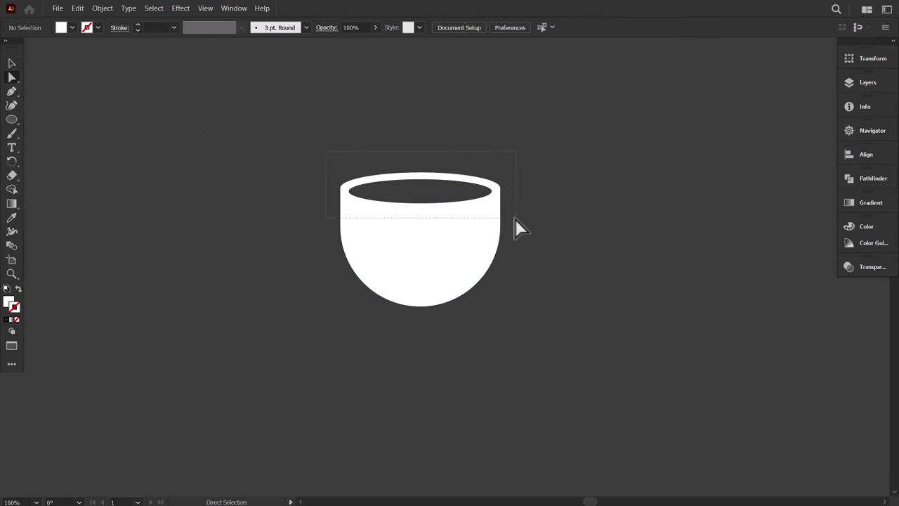
left_click(446, 177)
left_click_drag(447, 174, 448, 184)
left_click(532, 186)
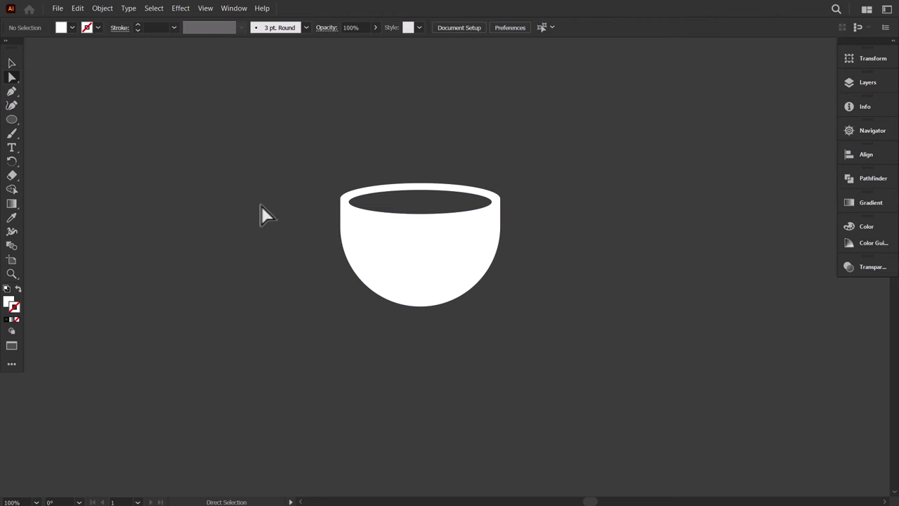
- Draw a tall white rectangle rising from the cup's upper left edge, and a white ellipse in the empty space left of the cup
left_click_drag(9, 118, 40, 132)
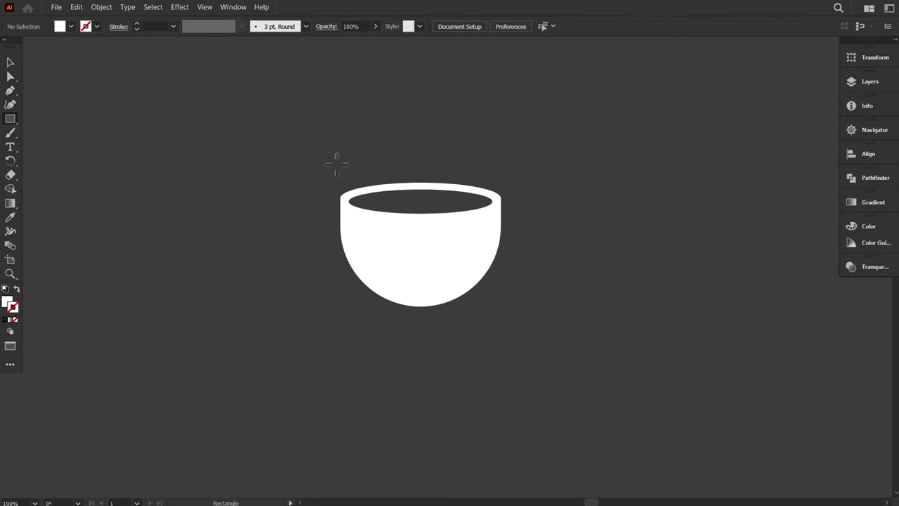
left_click_drag(339, 207, 416, 99)
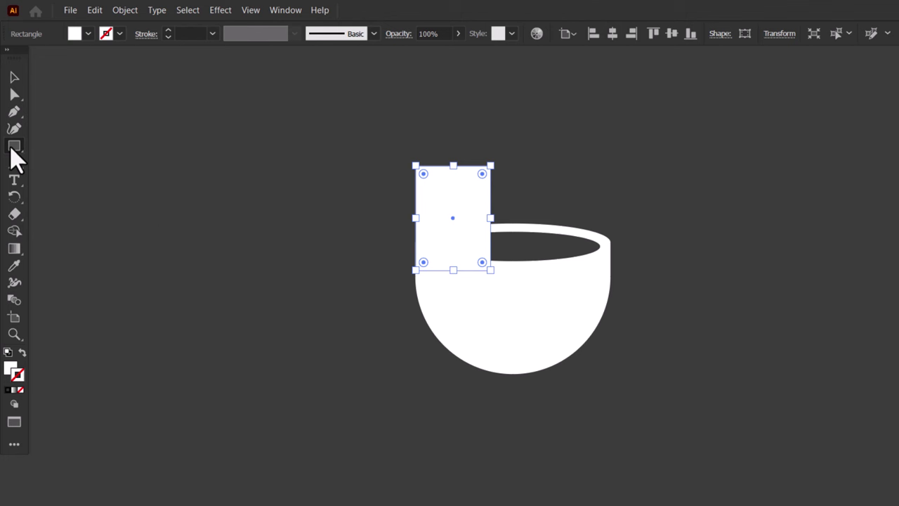
left_click_drag(16, 160, 74, 162)
left_click_drag(163, 174, 294, 318)
- Tilt the ellipse counter-clockwise and fit it, scaled down, over the right side of the tall rectangle so their top edges align
left_click(14, 77)
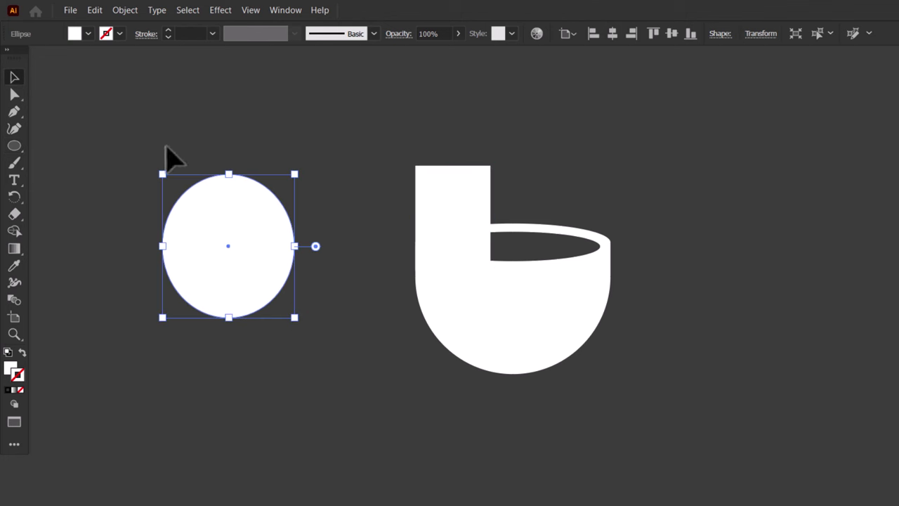
left_click_drag(297, 167, 259, 157)
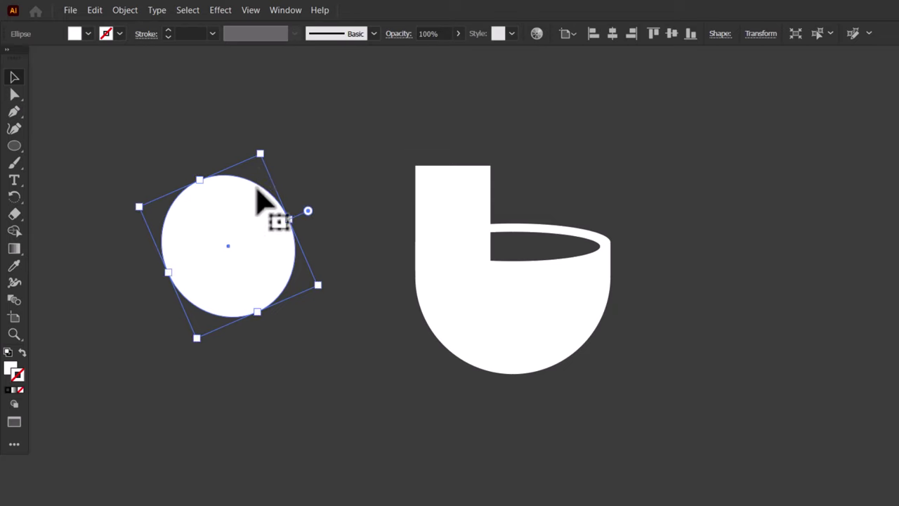
left_click_drag(260, 203, 516, 220)
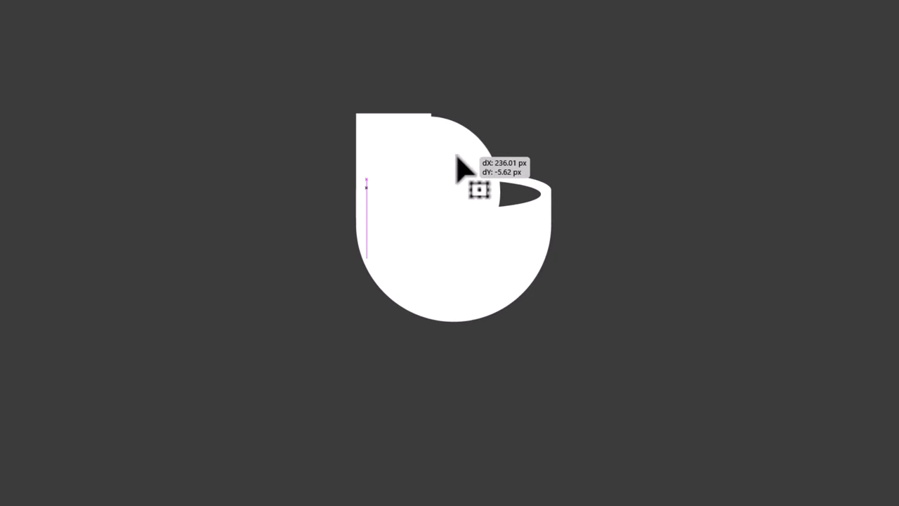
left_click_drag(458, 155, 457, 154)
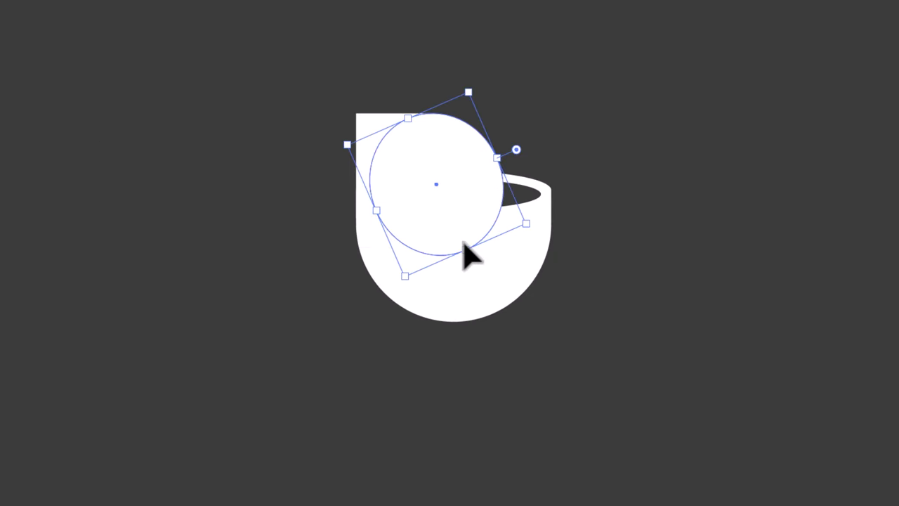
left_click_drag(469, 250, 457, 204)
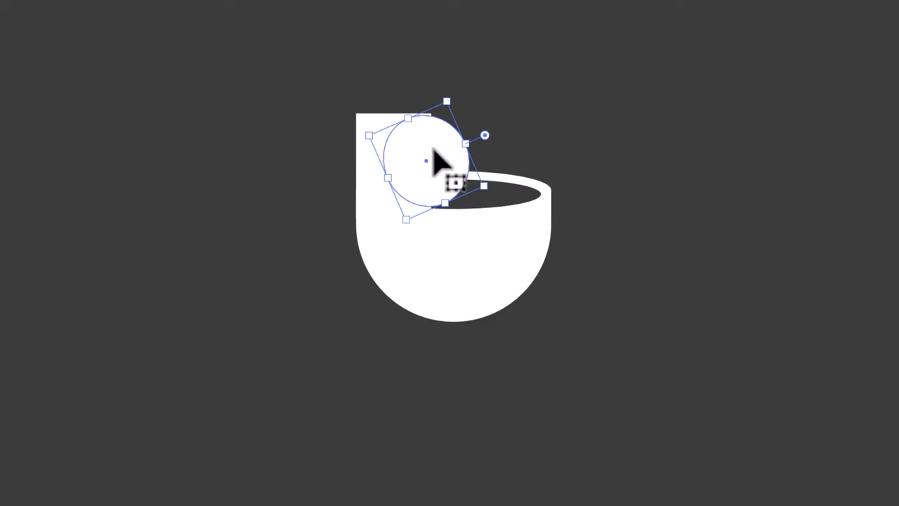
left_click_drag(431, 149, 432, 136)
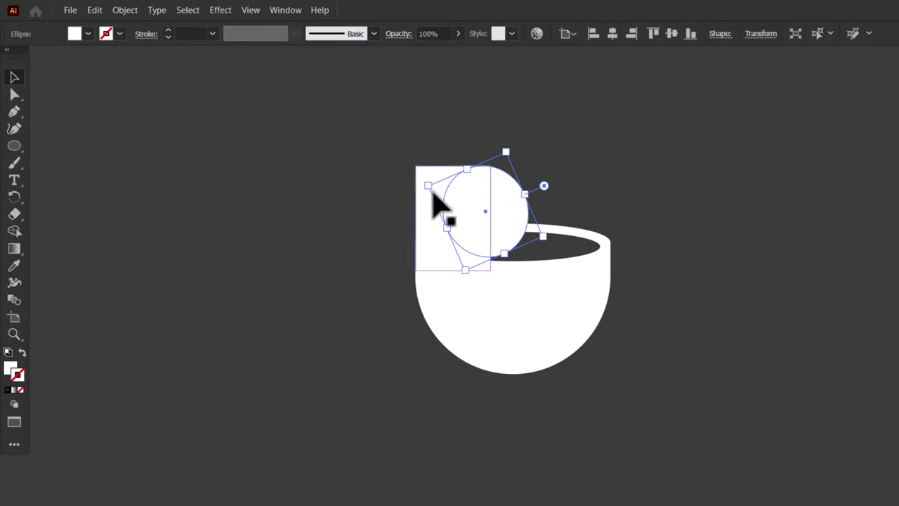
- Round the tall rectangle's top left corner into a large arc that leads up to the ellipse, and deselect it
left_click(415, 166)
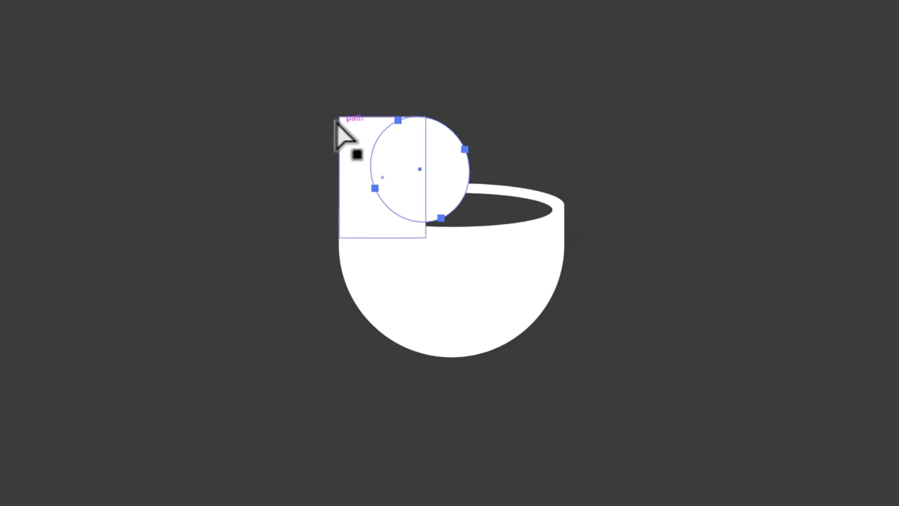
left_click_drag(342, 121, 431, 197)
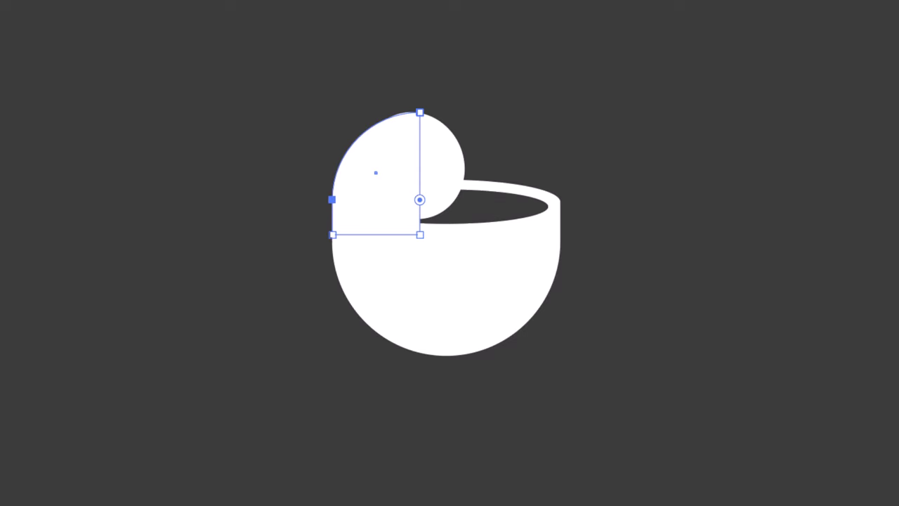
key("v")
left_click(236, 161)
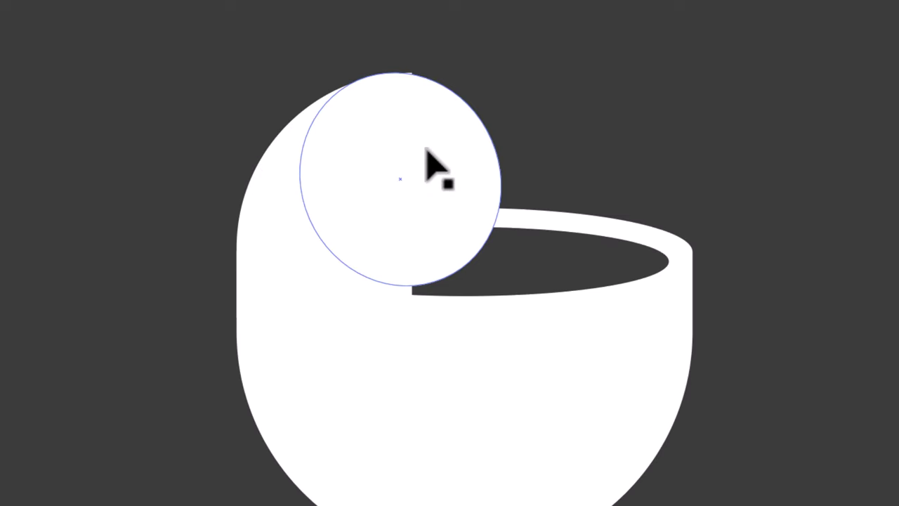
- Shift the tilted ellipse slightly right so its top continues the rounded arc, and scale it down a little
left_click_drag(408, 108, 432, 116)
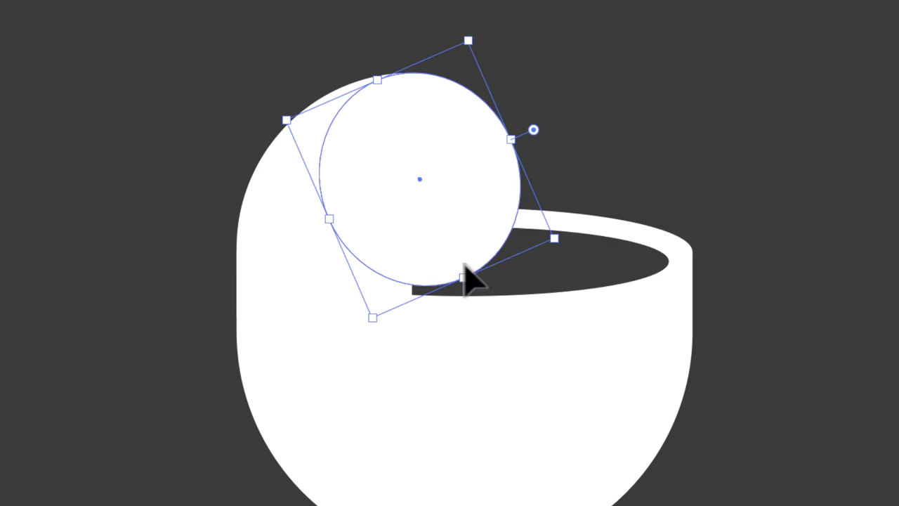
left_click_drag(462, 276, 460, 260)
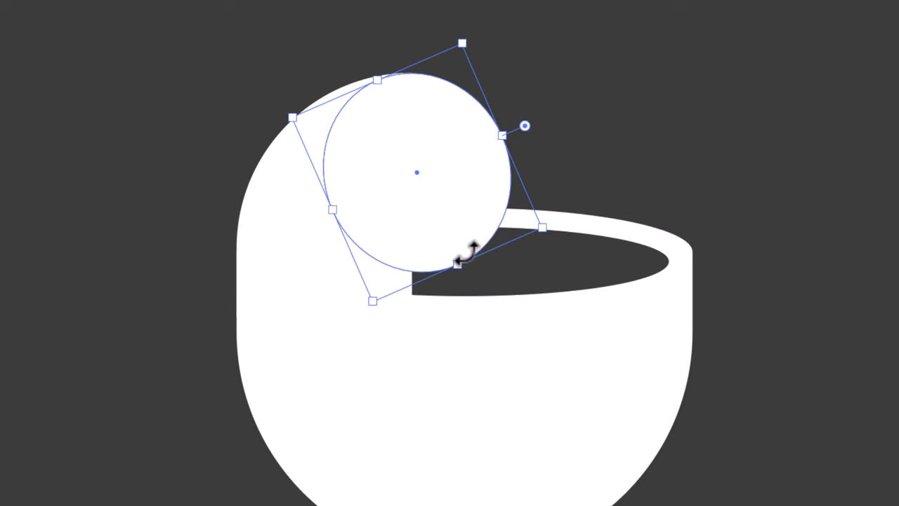
left_click(621, 147)
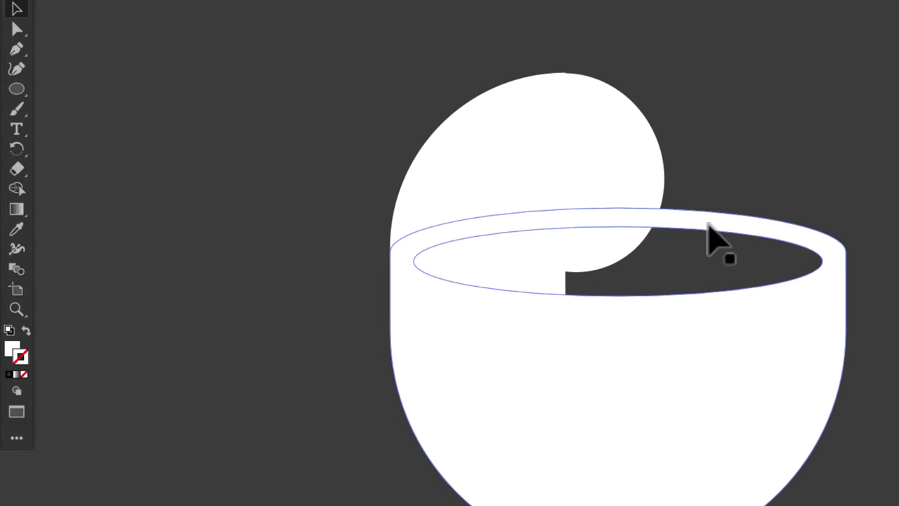
- Draw a flat white rectangle above the cup's rim, butt it against the ellipse's right side, and stretch it slightly wider and taller
left_click_drag(24, 95, 63, 108)
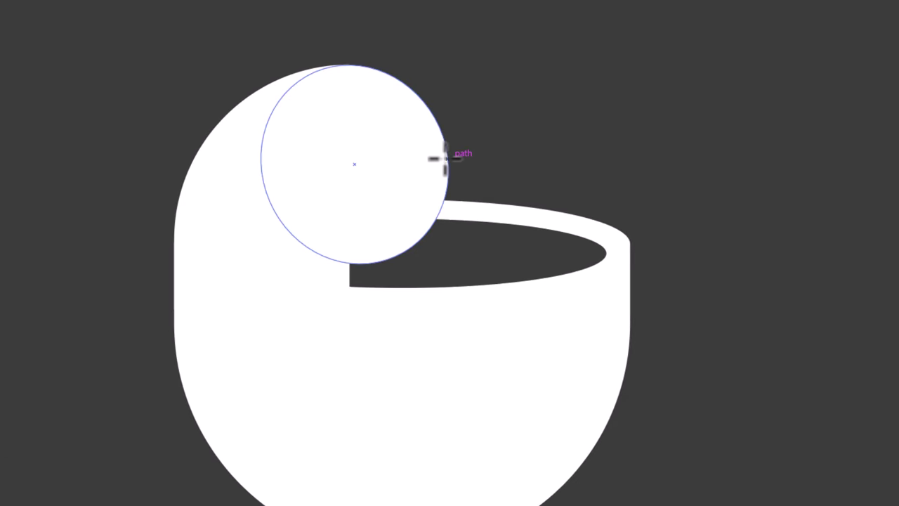
left_click_drag(459, 152, 630, 201)
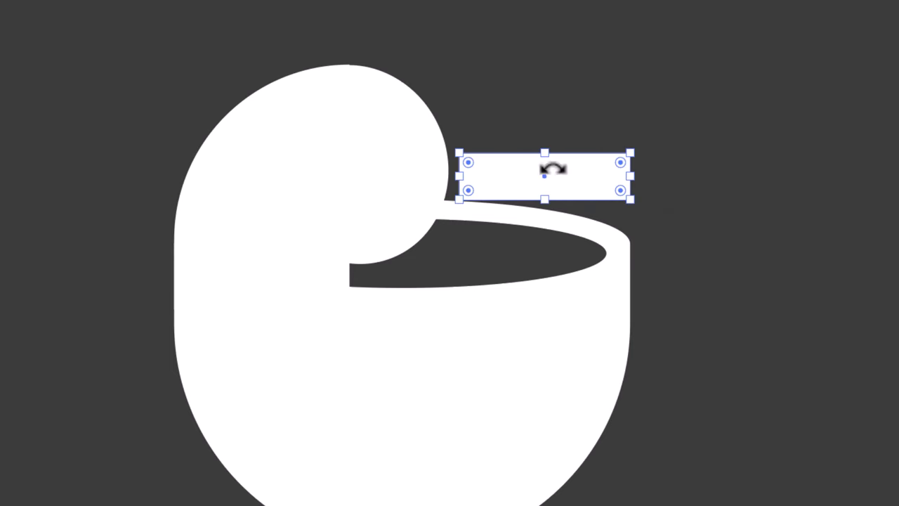
left_click_drag(542, 161, 530, 156)
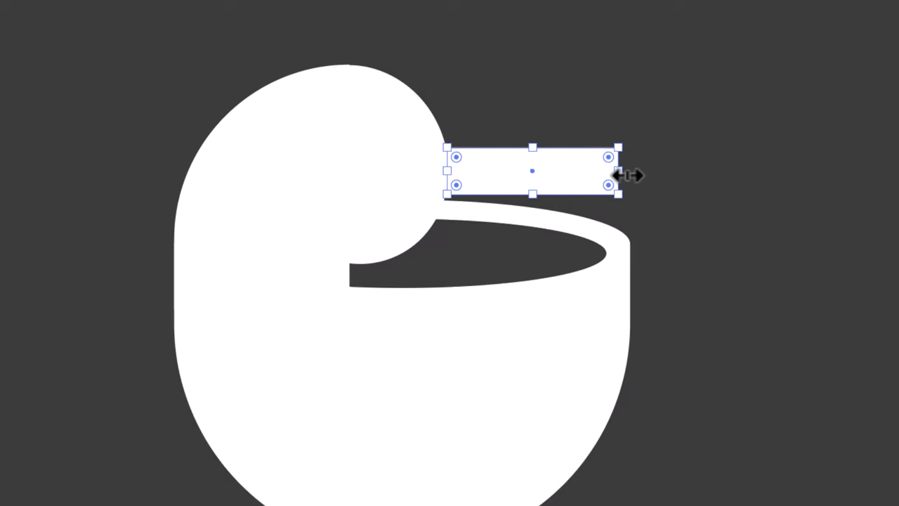
left_click_drag(618, 171, 637, 172)
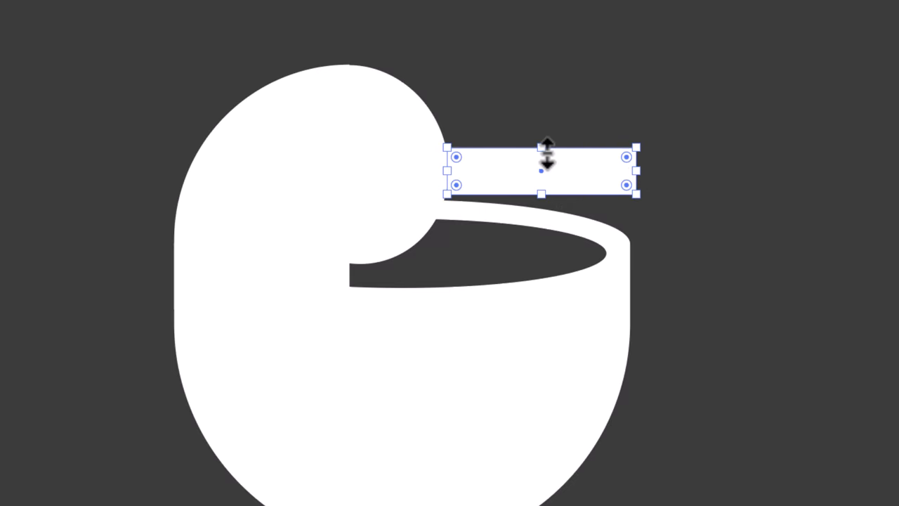
left_click_drag(541, 148, 544, 141)
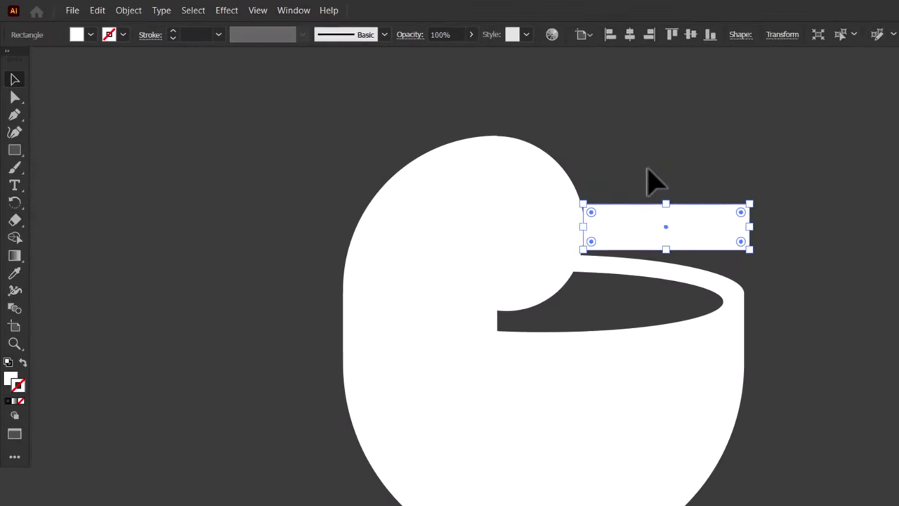
left_click(593, 144)
- Draw a circle resting on the flat bar's bottom edge at its right end, and place a copy of it up and to the right
left_click_drag(16, 150, 70, 184)
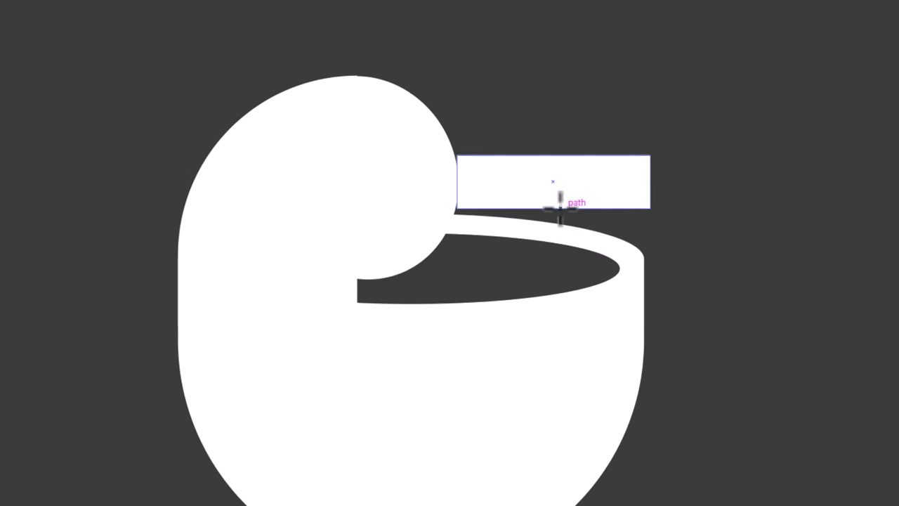
left_click_drag(560, 207, 688, 118)
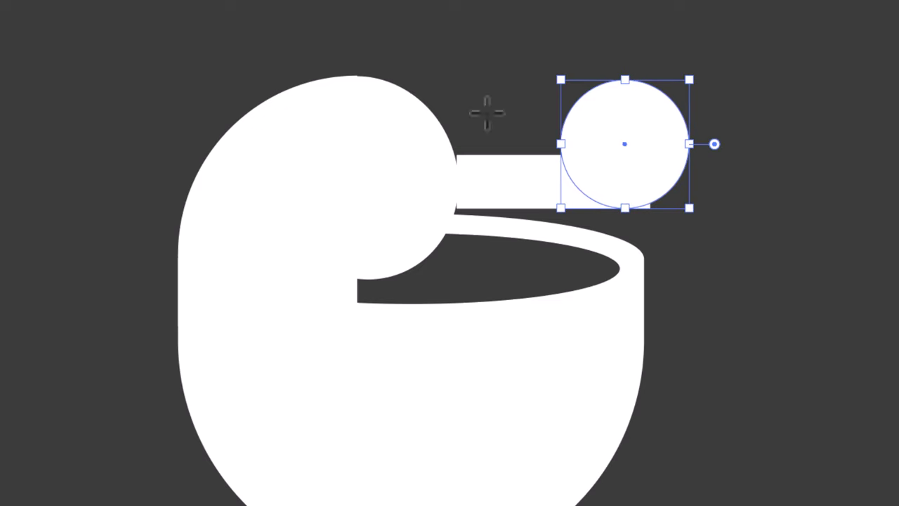
key("ctrl+plus")
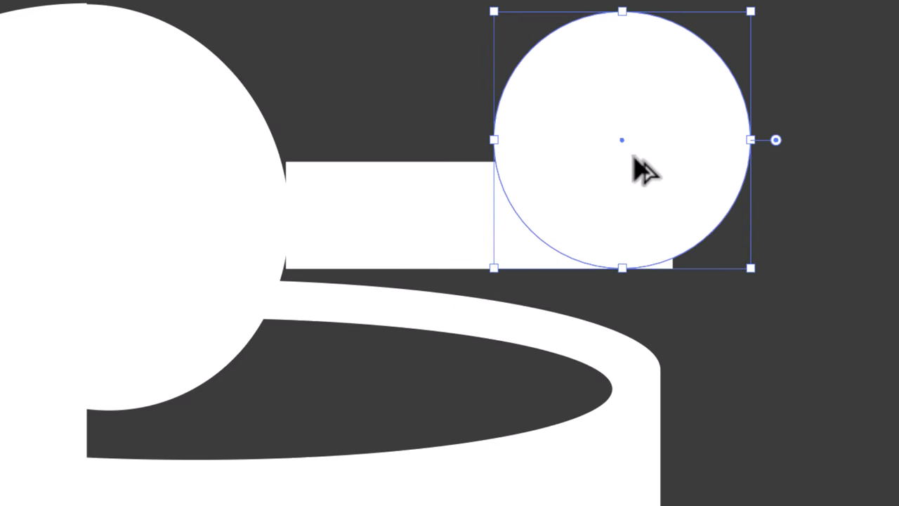
left_click_drag(658, 195, 705, 118)
- Extend the flat bar's right end outward so it reaches under most of the lower circle
left_click(883, 231)
left_click(538, 241)
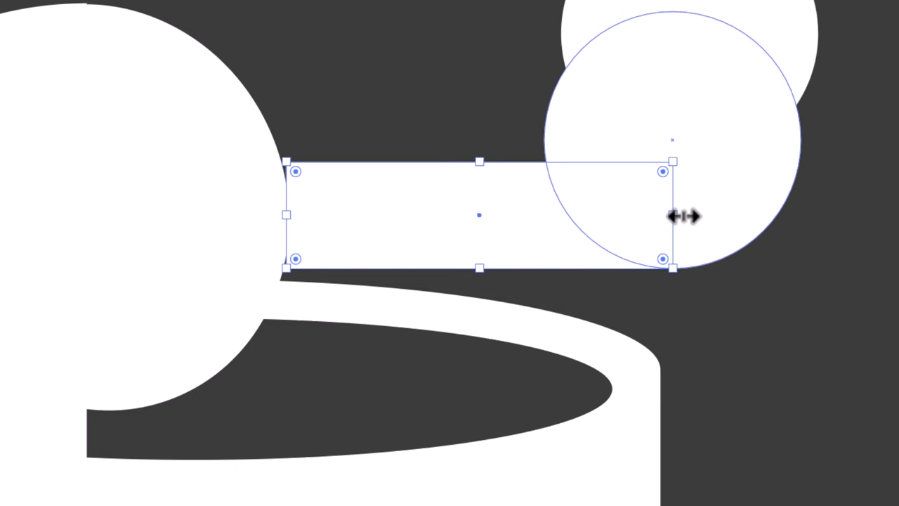
left_click_drag(683, 216, 784, 214)
- Merge the flat bar with the lower circle's crescent outside the upper circle into one upturned beak using the Shape Builder
left_click(698, 136, "shift")
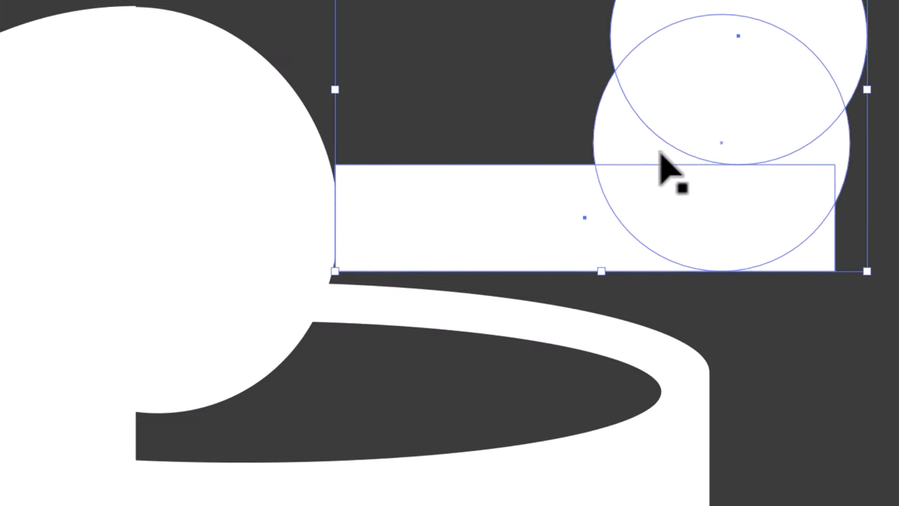
left_click(12, 210)
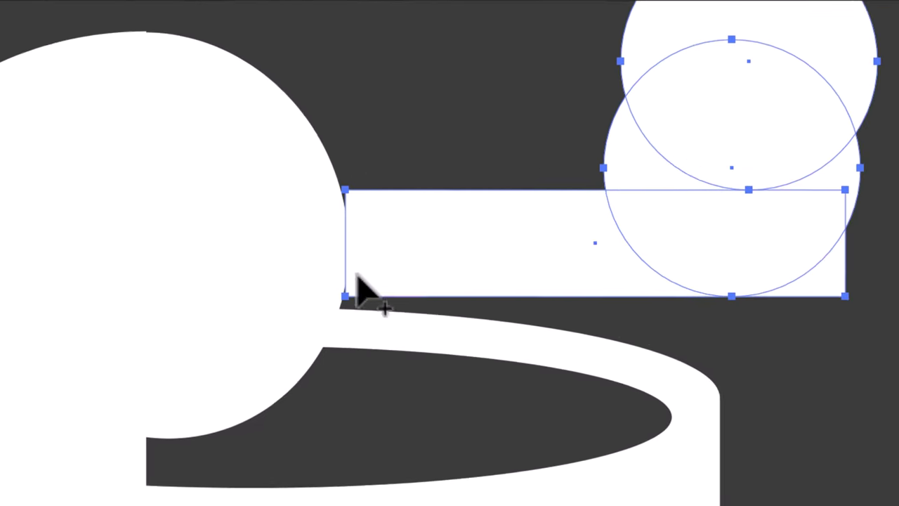
left_click_drag(837, 176, 756, 224)
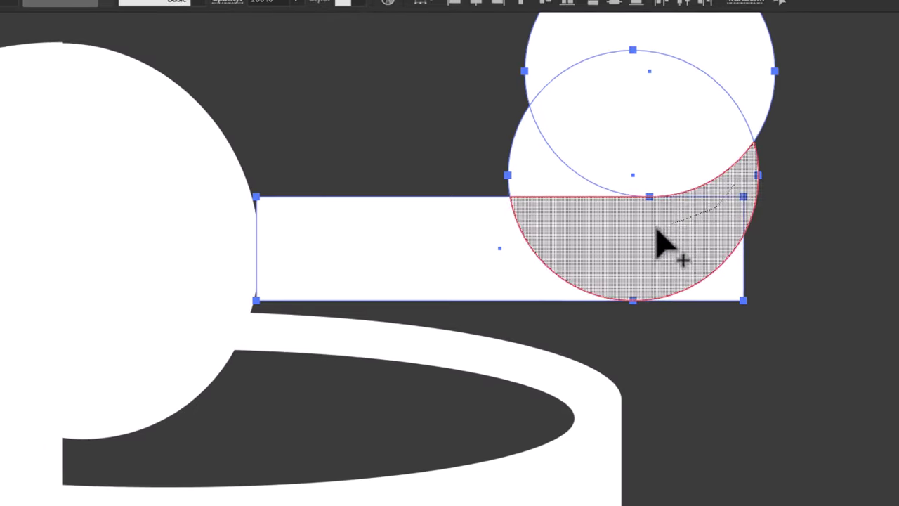
left_click_drag(663, 242, 450, 252)
- Delete the upper circle, the rest of the lower circle and the leftover bar corner around the upturned beak
left_click(12, 64)
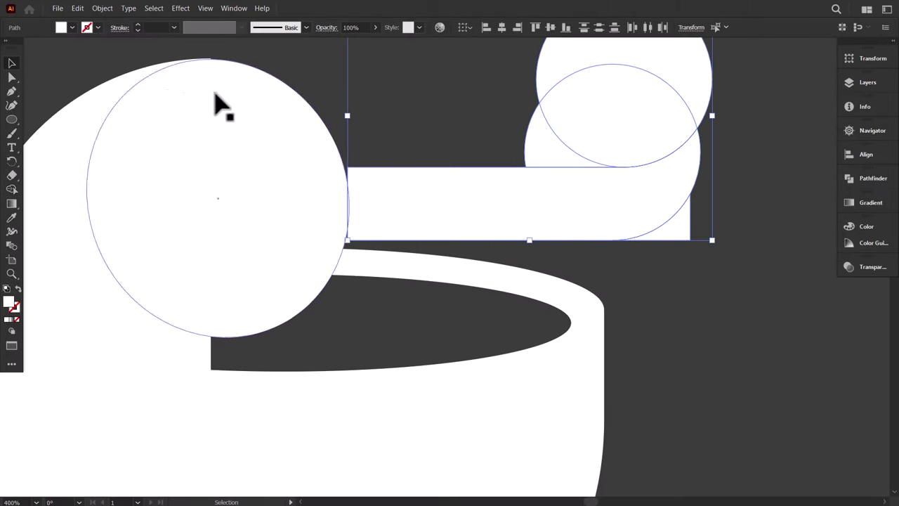
left_click(474, 106)
left_click(609, 91)
key("Delete")
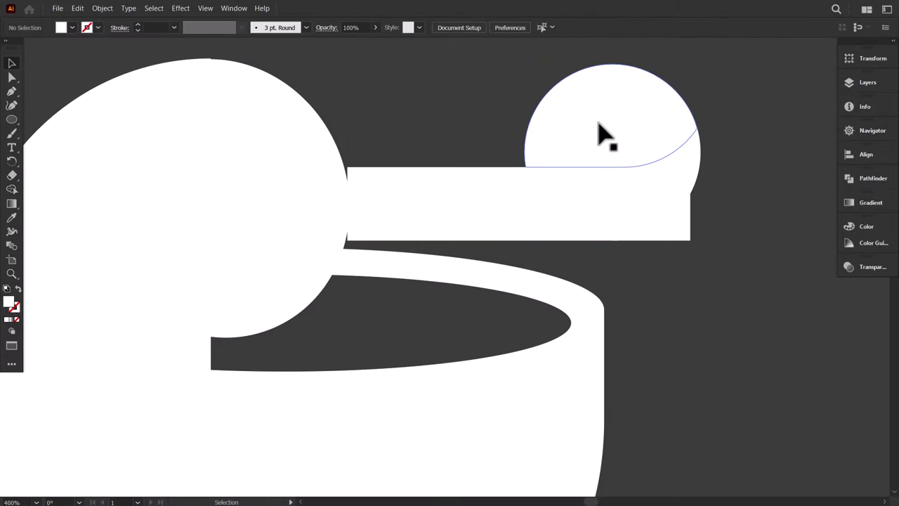
left_click(602, 146)
key("Delete")
left_click(674, 238)
key("Delete")
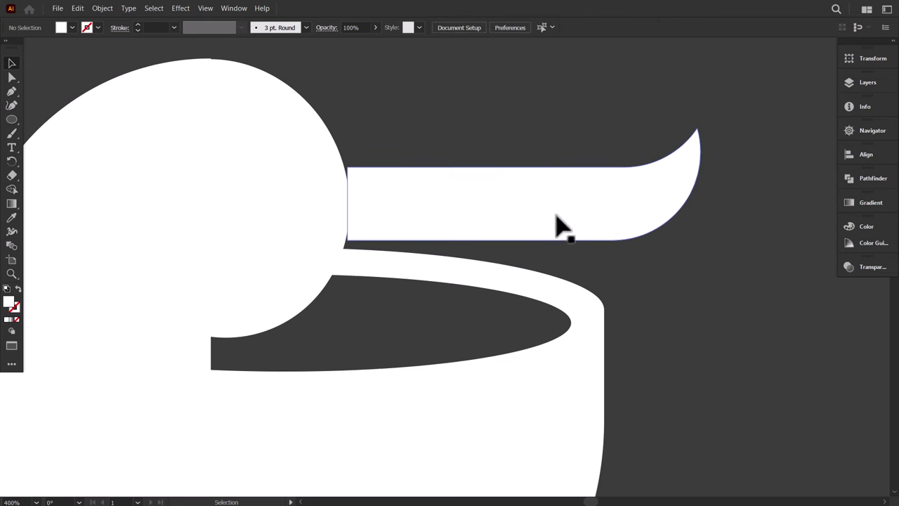
- Shorten the beak by moving all anchor points of its upturned tip straight left
key("ctrl+1")
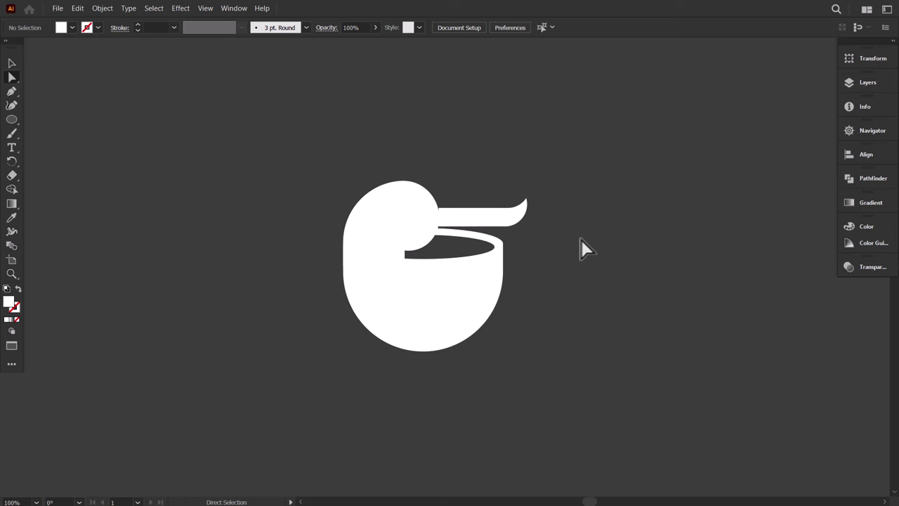
scroll(531, 217, "up", 2)
left_click_drag(558, 166, 466, 230)
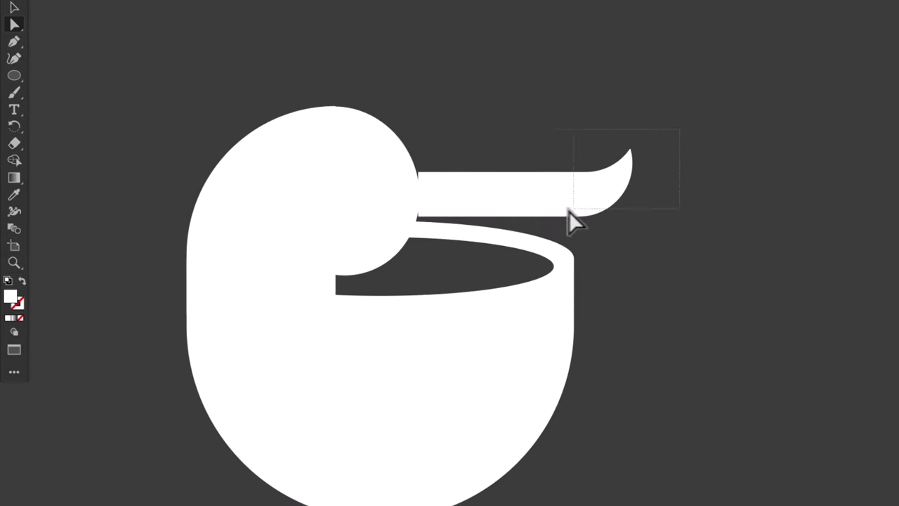
left_click_drag(541, 225, 542, 224)
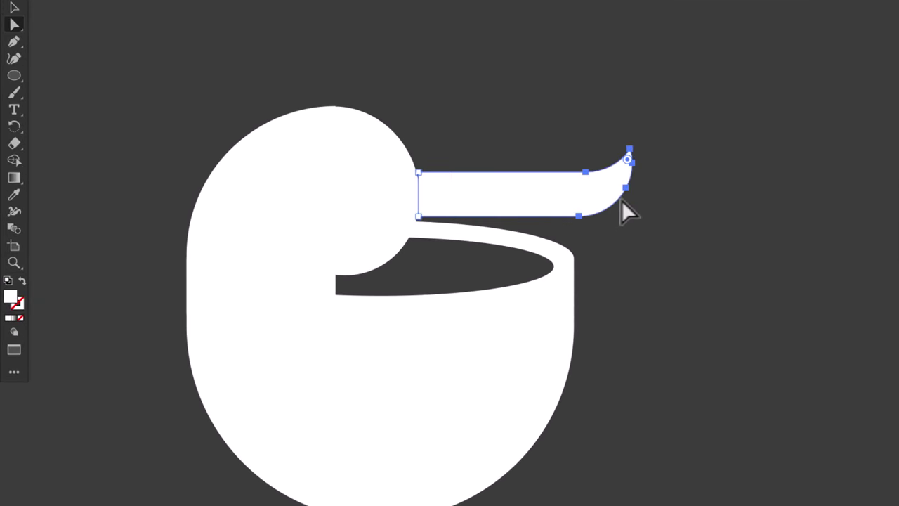
left_click_drag(620, 199, 580, 204)
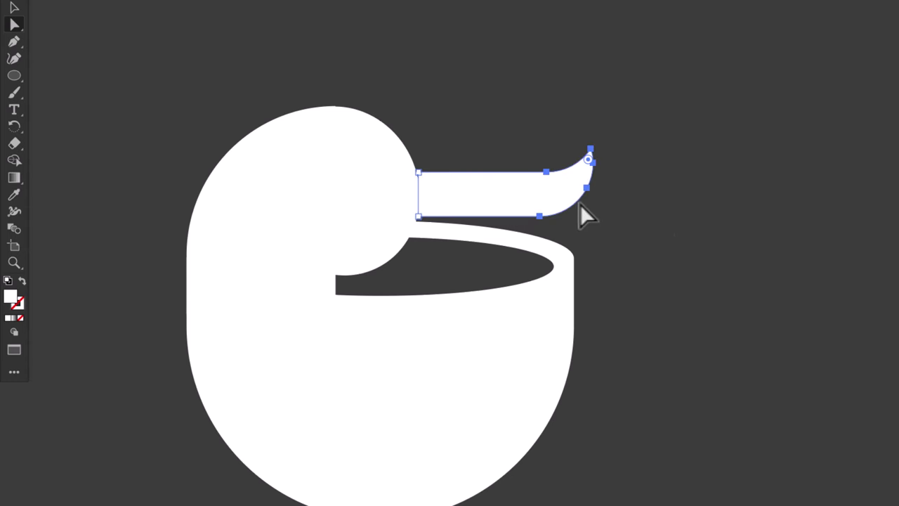
- Create an outward offset of the head circle's path by 8 px with miter joins and a miter limit of 4
left_click(14, 7)
left_click(316, 204)
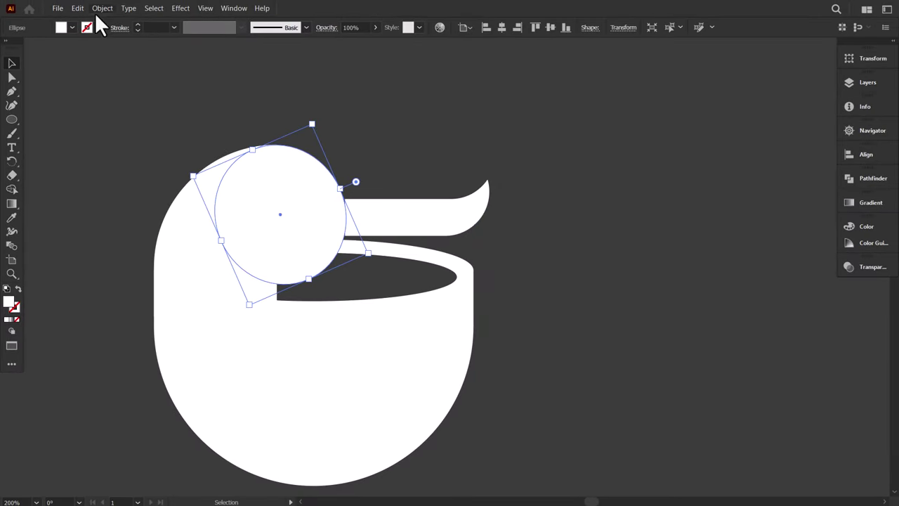
left_click(102, 8)
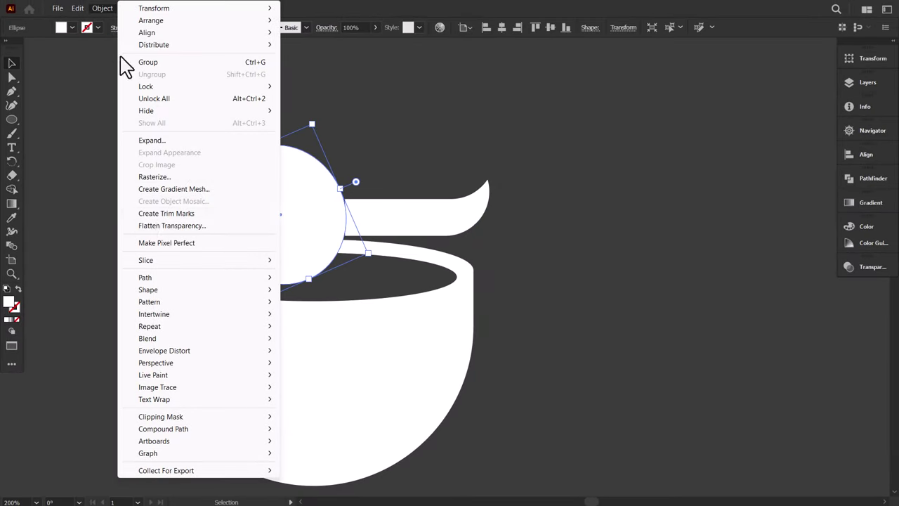
mouse_move(147, 279)
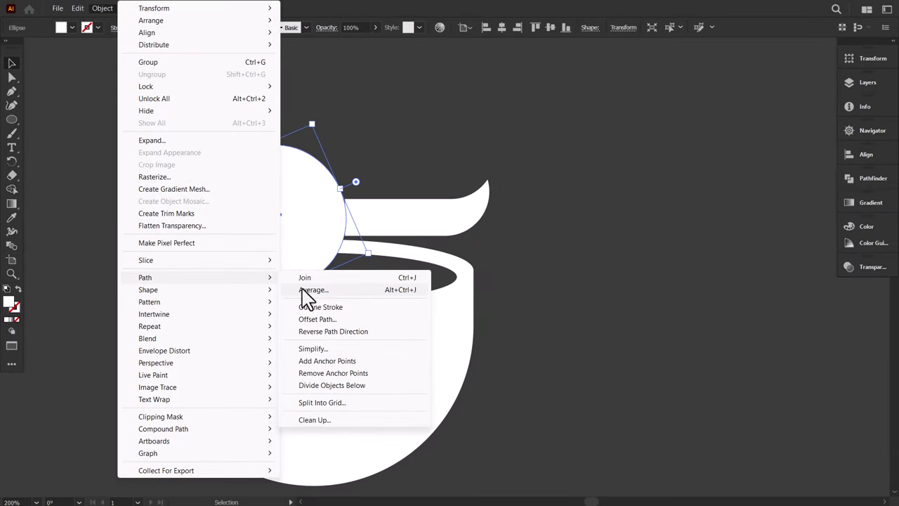
left_click(316, 319)
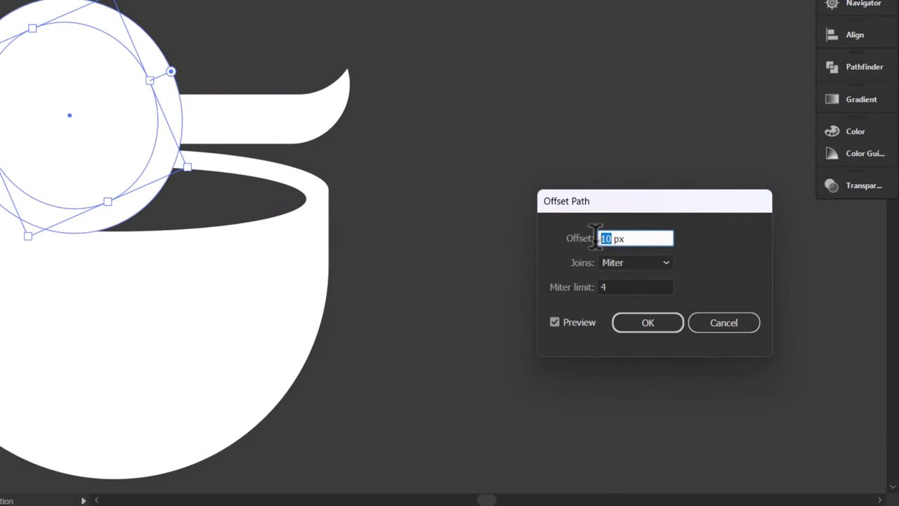
left_click(627, 286)
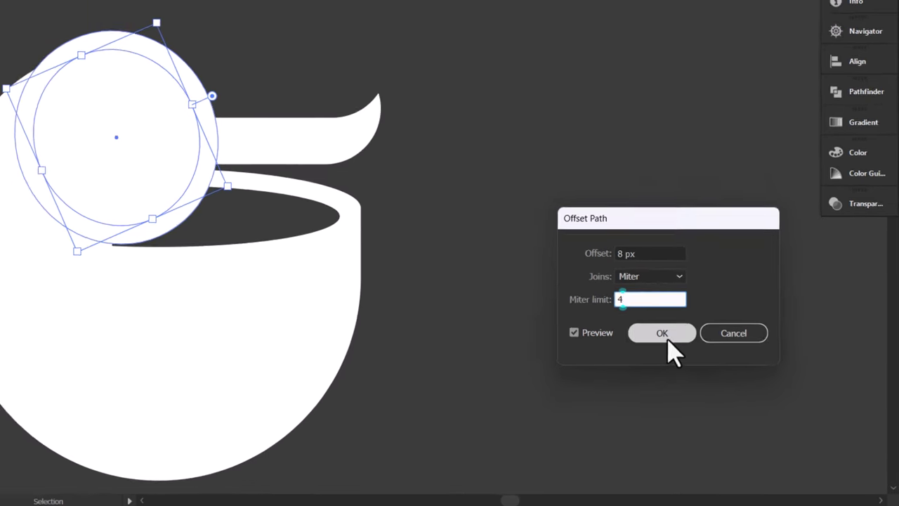
left_click(668, 341)
- Cut the offset circle, paste it in front of the beak, and subtract it from the beak's inner end with Minus Front
key("ctrl+x")
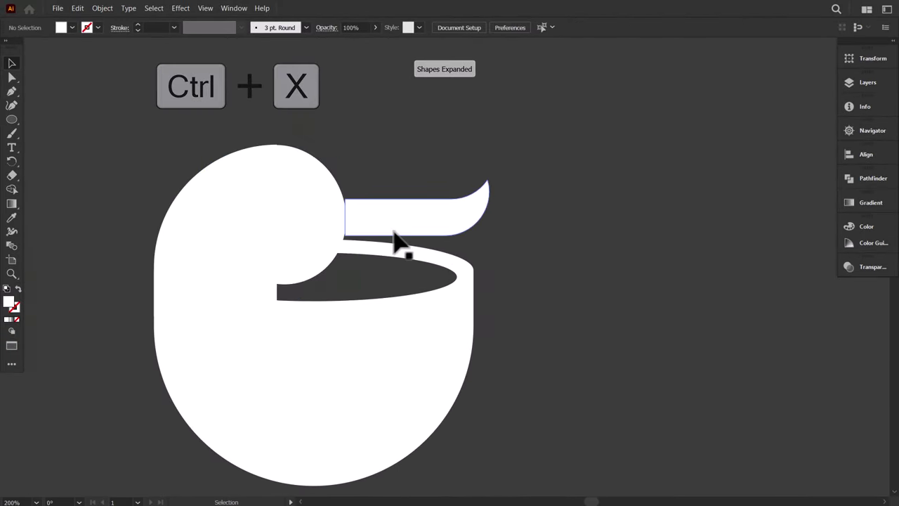
left_click(394, 234)
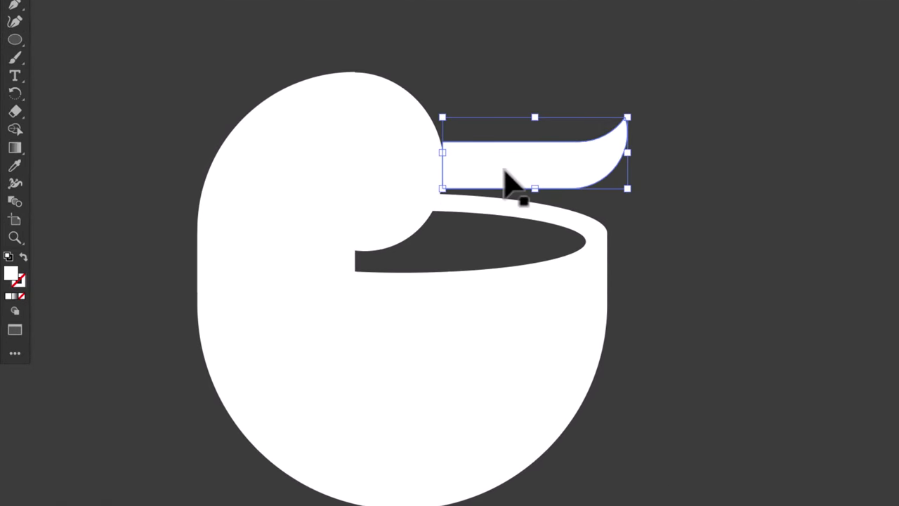
key("ctrl+f")
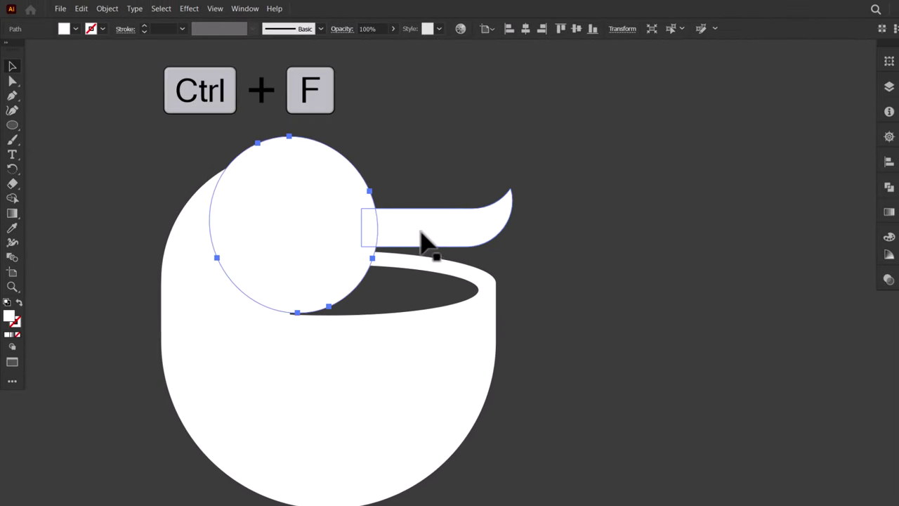
left_click(430, 240, "shift")
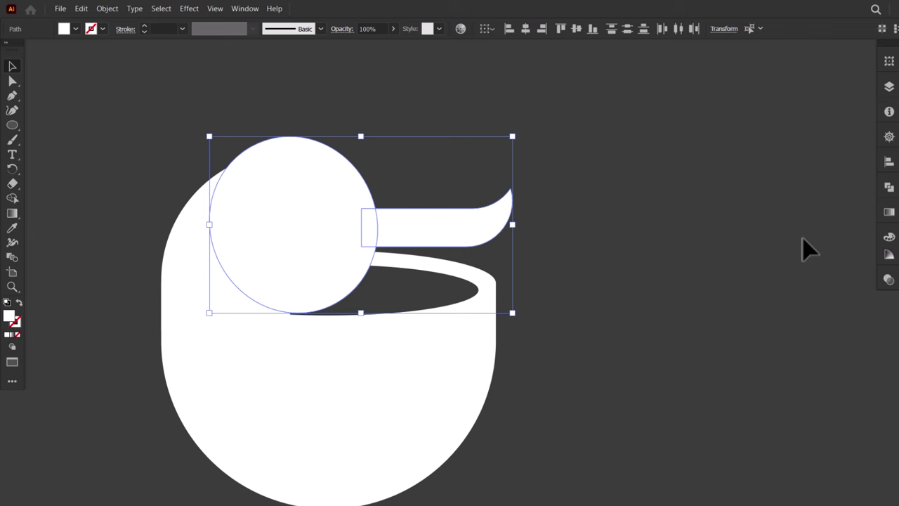
left_click(888, 186)
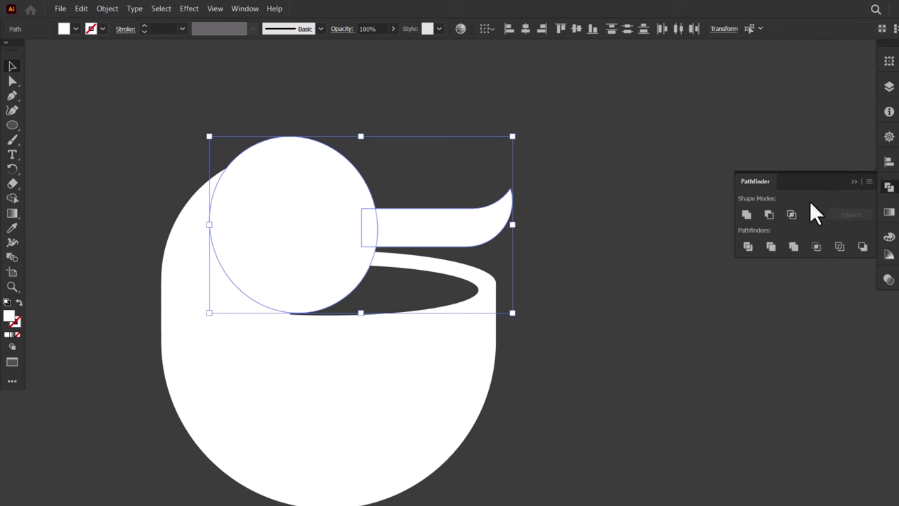
left_click(769, 214)
left_click(582, 217)
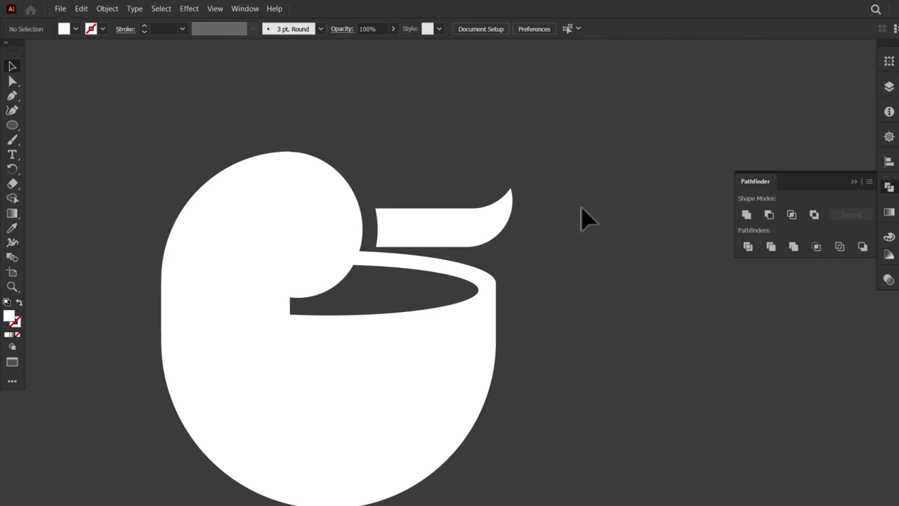
- Draw a small circular eye on the head, filled with the dark background colour, and shift it slightly left
left_click(7, 125)
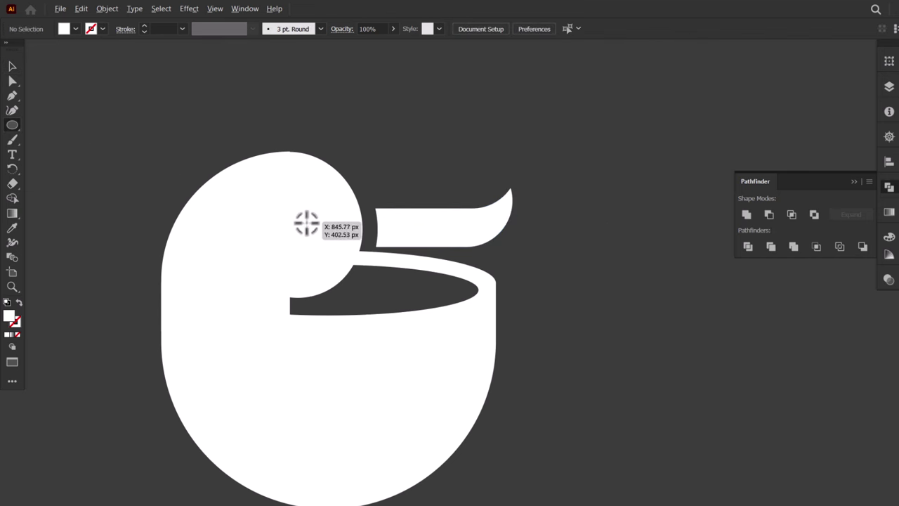
left_click_drag(308, 223, 327, 231)
left_click(12, 228)
left_click(81, 176)
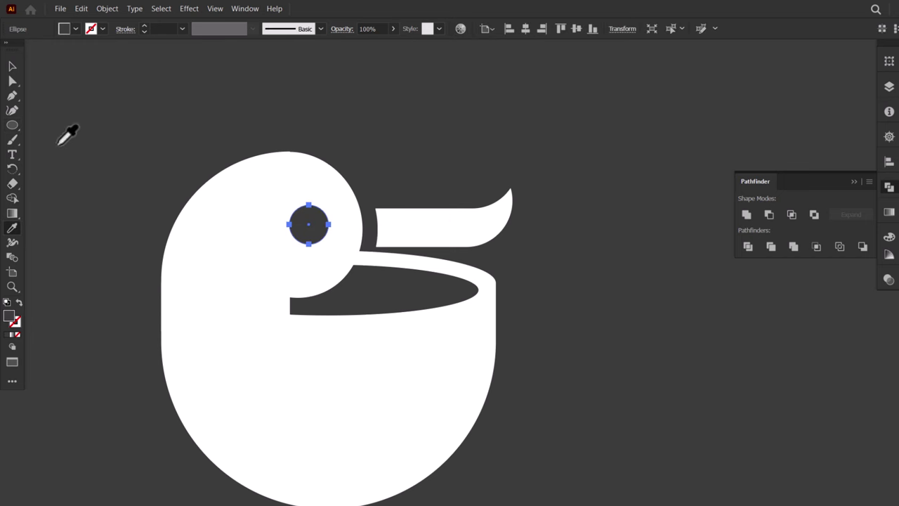
left_click(12, 65)
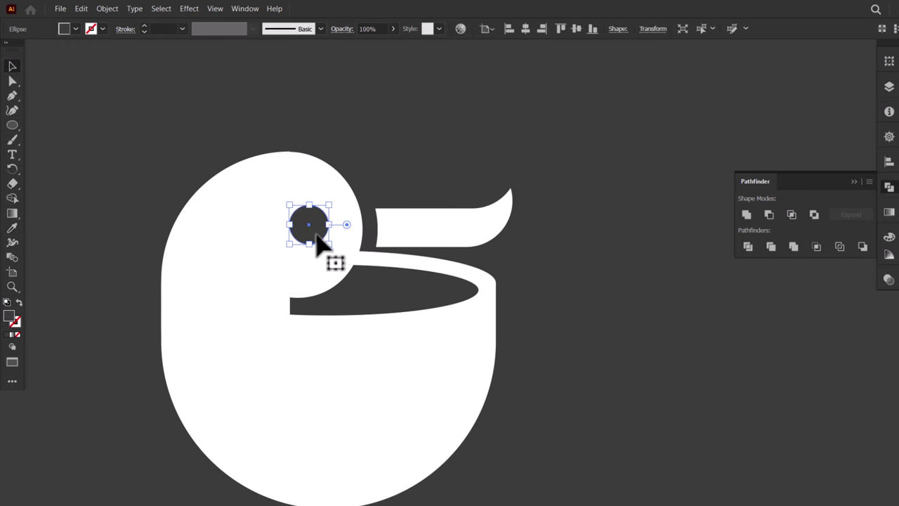
mouse_move(317, 241)
left_mouse_down()
mouse_move(307, 240)
mouse_move(308, 230)
left_mouse_up()
left_click(553, 294)
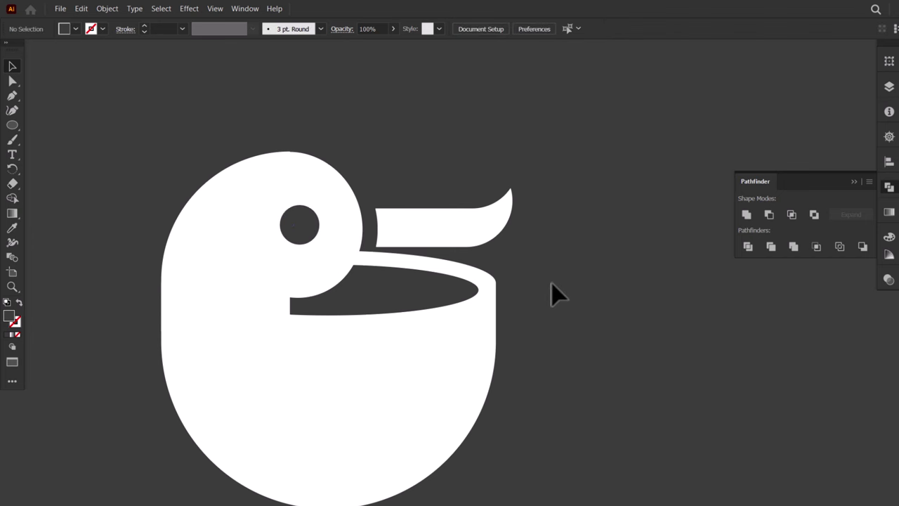
- Paste the offset circle in front again and subtract it from the cup to separate the front rim from the head
left_click(335, 267)
key("ctrl+f")
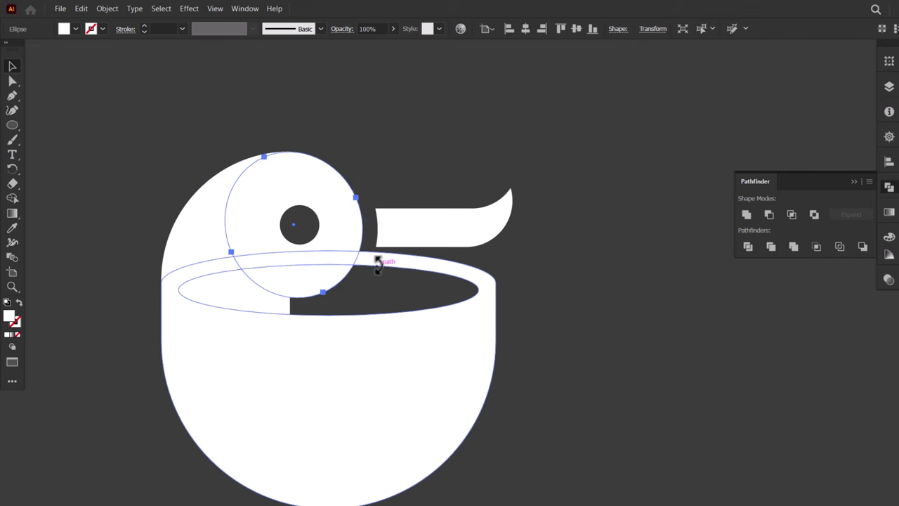
left_click(397, 277, "shift")
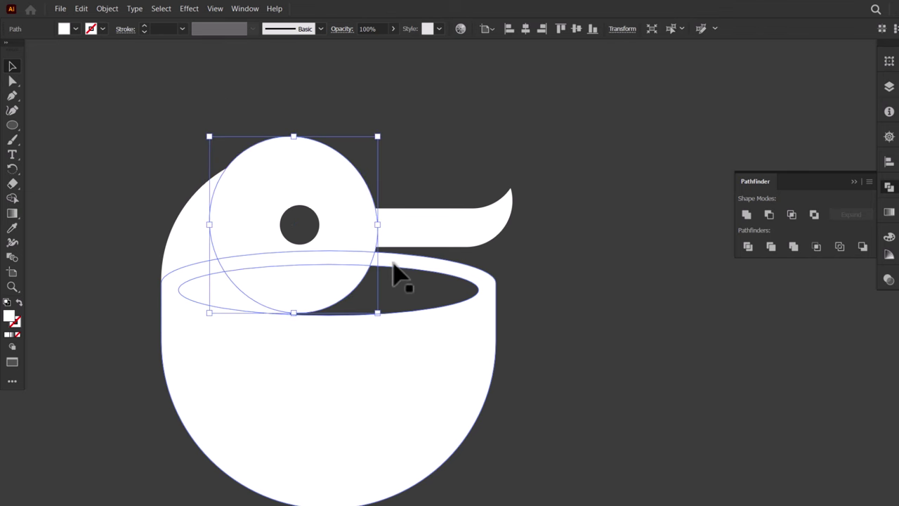
left_click(398, 274, "shift")
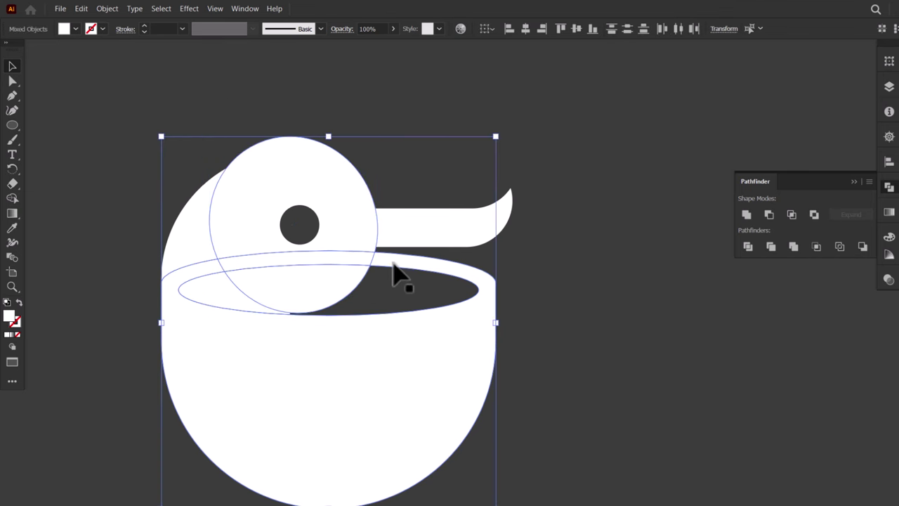
left_click(770, 216)
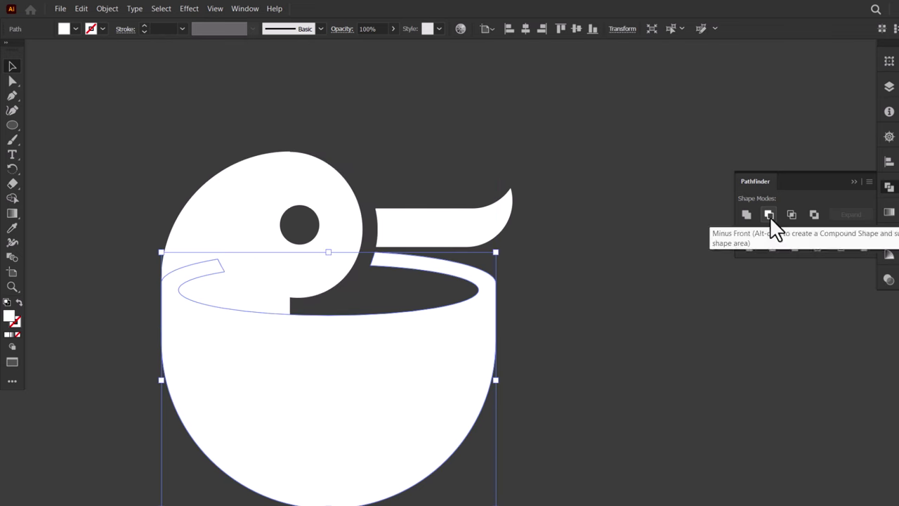
left_click(597, 226)
- Offset the beak's path outward by 8 px and lower the enlarged beak outline slightly over the cup rim
left_click(424, 229)
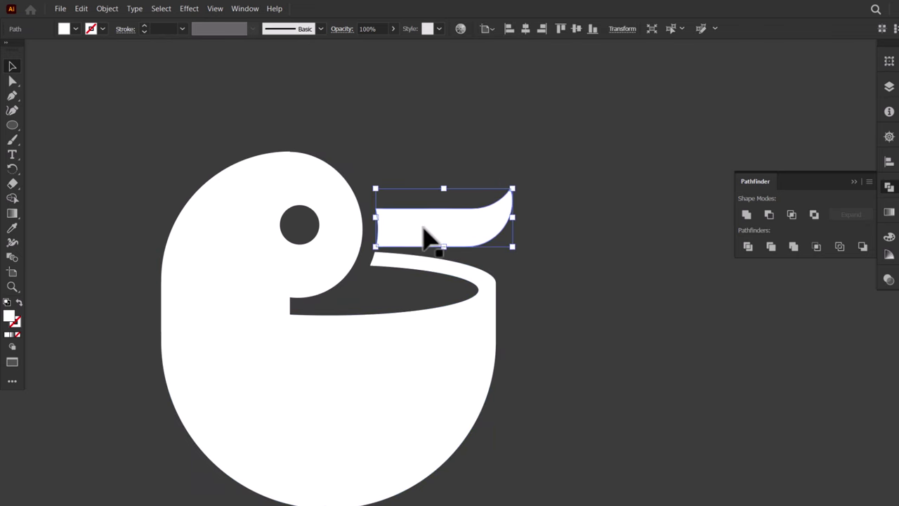
left_click(107, 9)
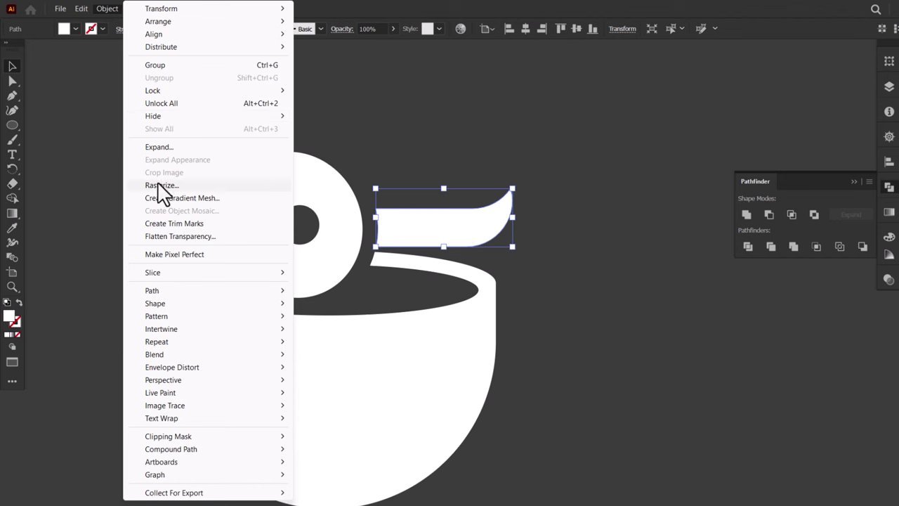
mouse_move(169, 292)
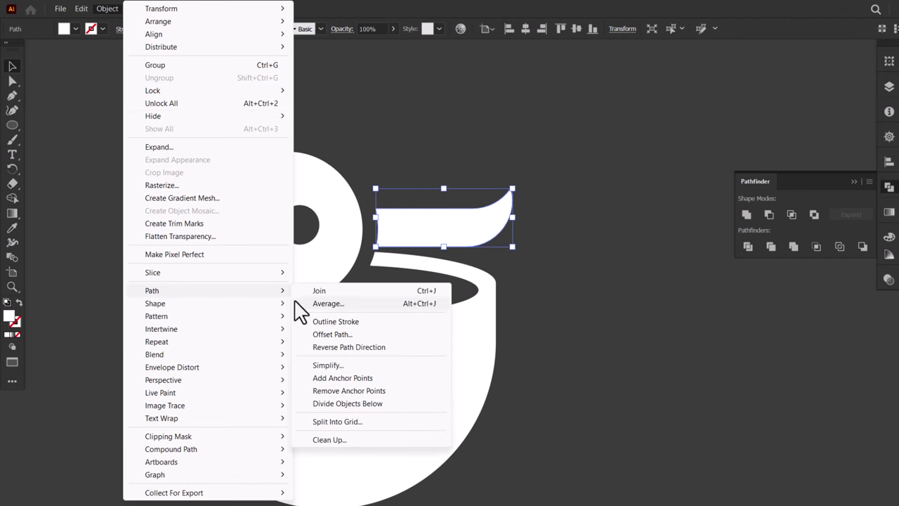
left_click(334, 335)
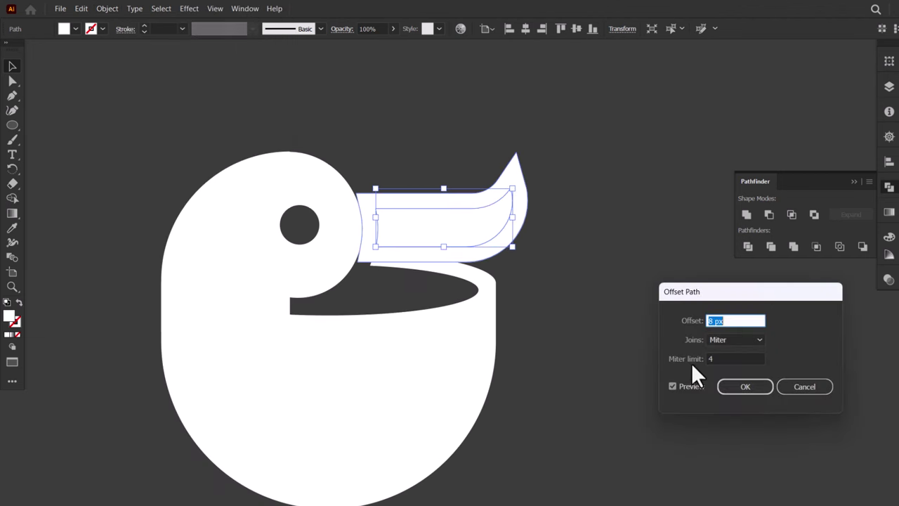
left_click(738, 388)
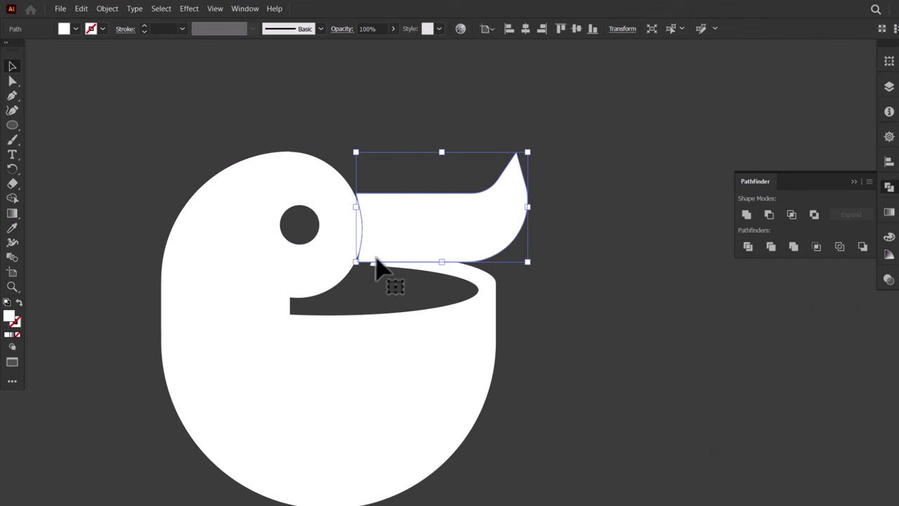
left_click_drag(375, 258, 375, 262)
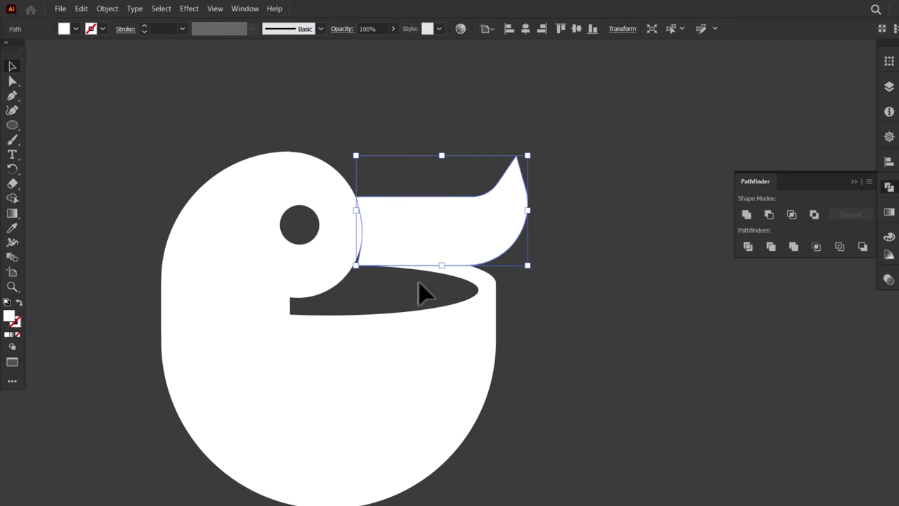
- Subtract the enlarged beak outline from the cup so the rim is trimmed flat beneath the beak
left_click(486, 300, "shift")
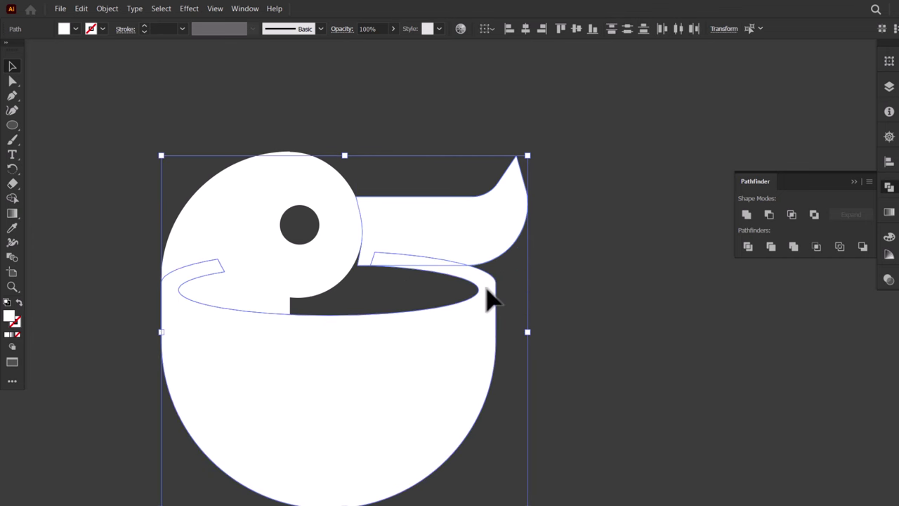
left_click(768, 213)
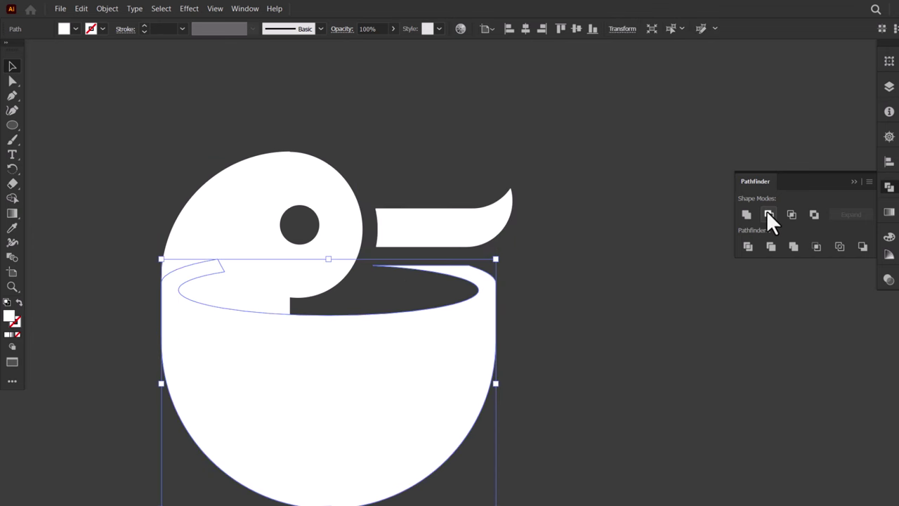
left_click(664, 274)
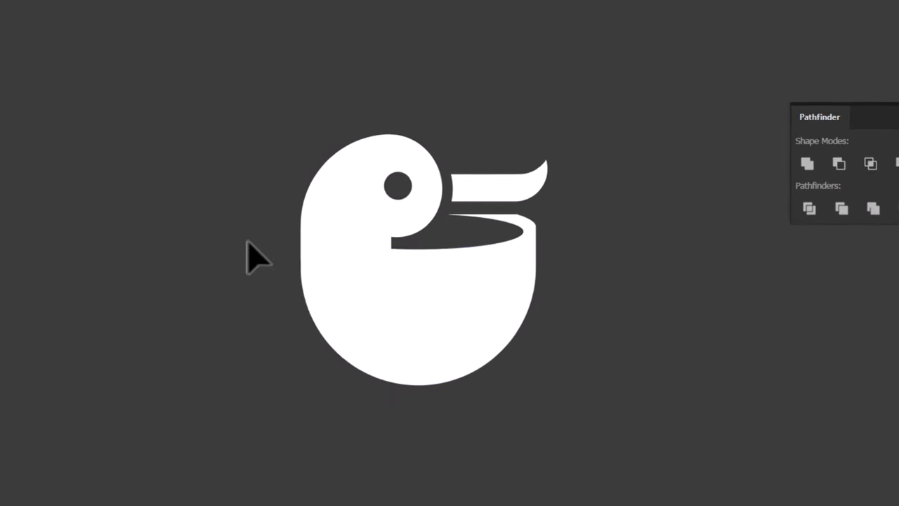
- Unite the cup, the head circle and the curved neck piece into one body shape, leaving the eye and beak separate
left_click(346, 302)
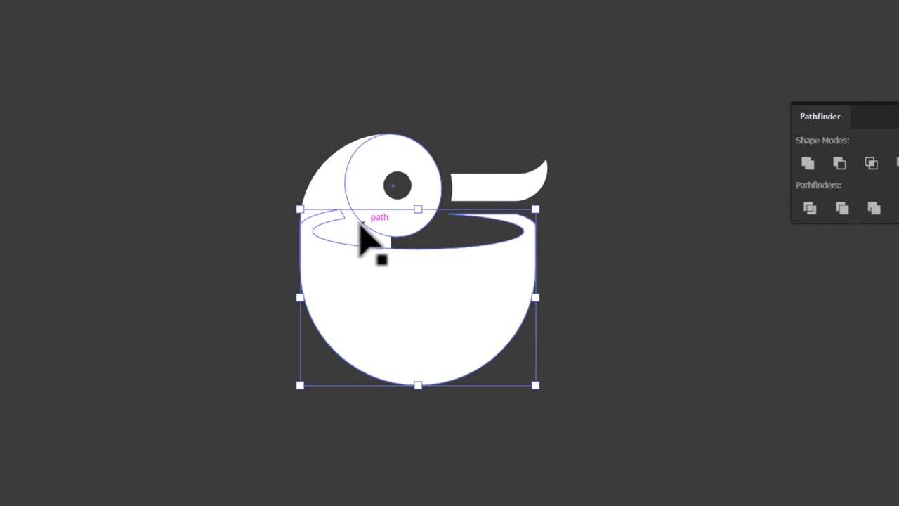
left_click(374, 231, "shift")
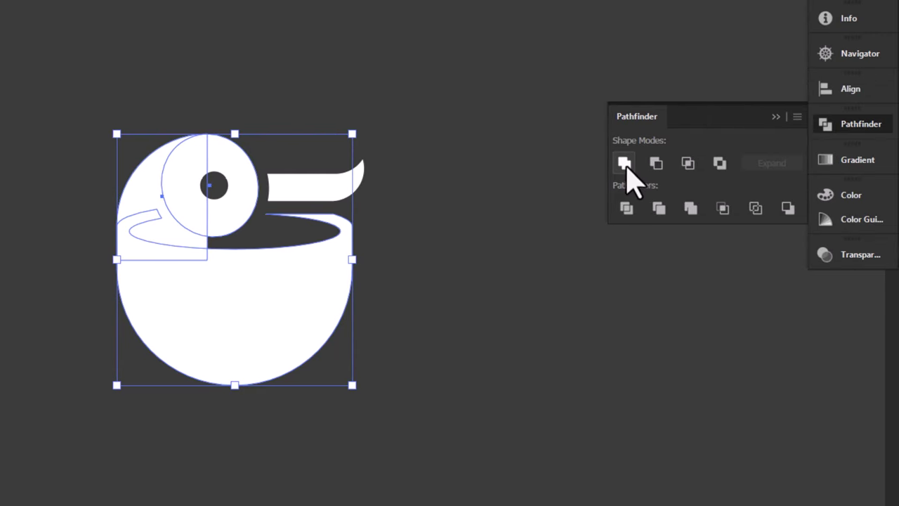
left_click(627, 168)
left_click(456, 179)
- Subtract the eye circle from the united body with Minus Front
left_click(214, 186)
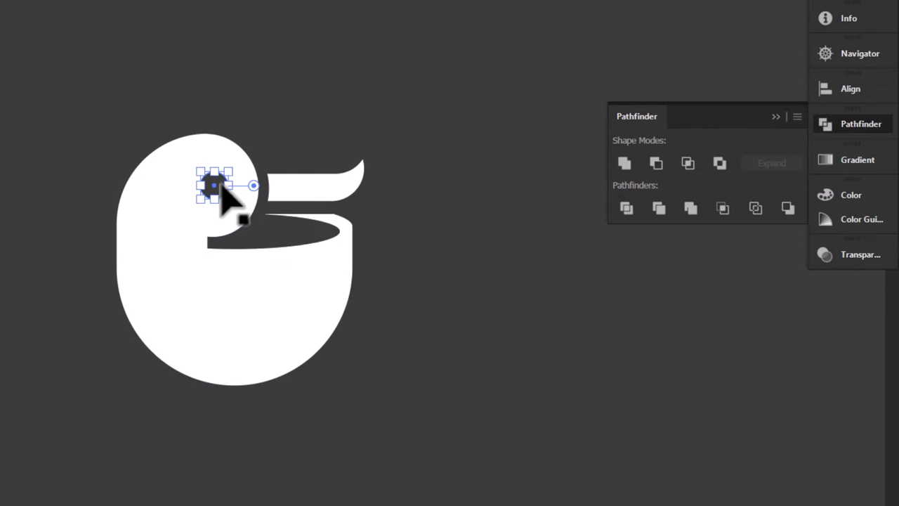
left_click(154, 205, "shift")
left_click(655, 164)
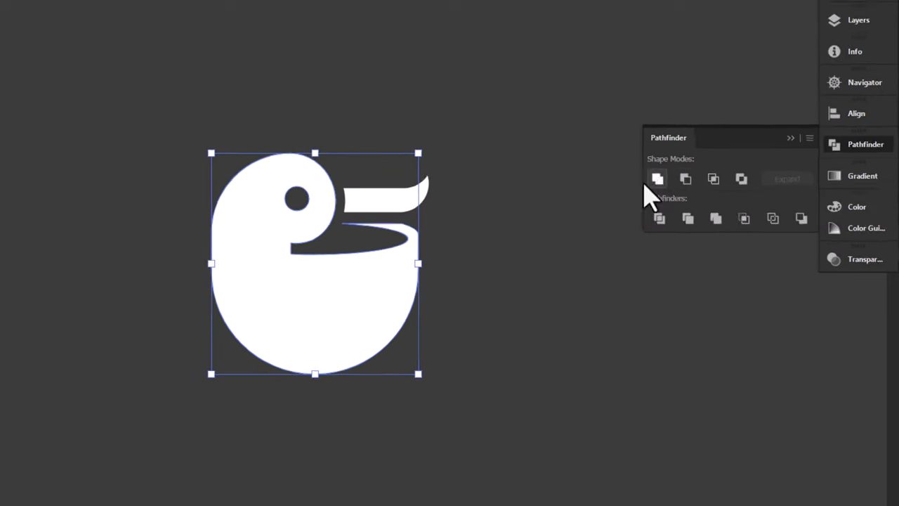
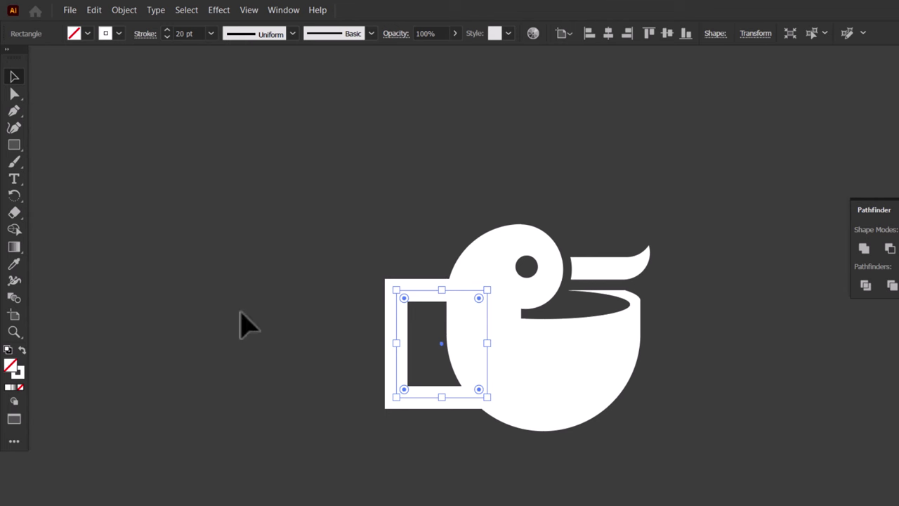
- Reshape the handle rectangle: move its lower-left corner inward, its upper-left corner outward, and lower its top edge
left_click(15, 95)
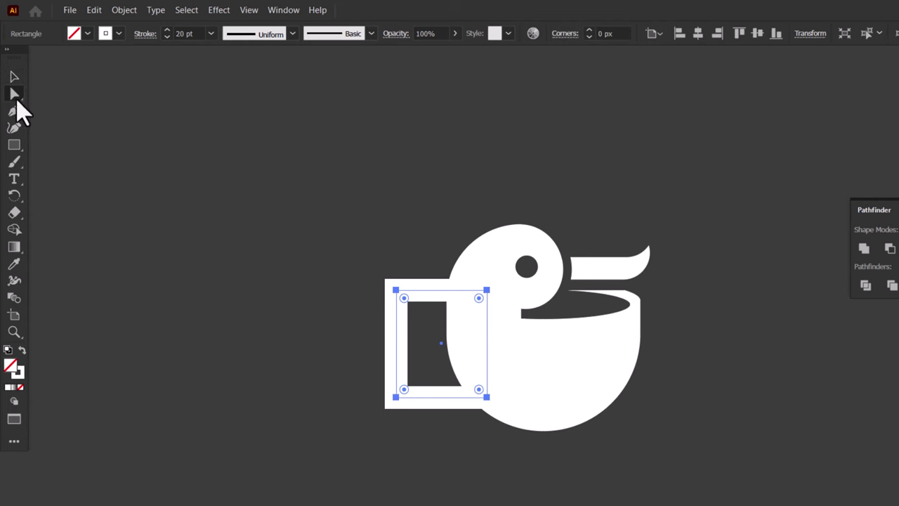
left_click(395, 398)
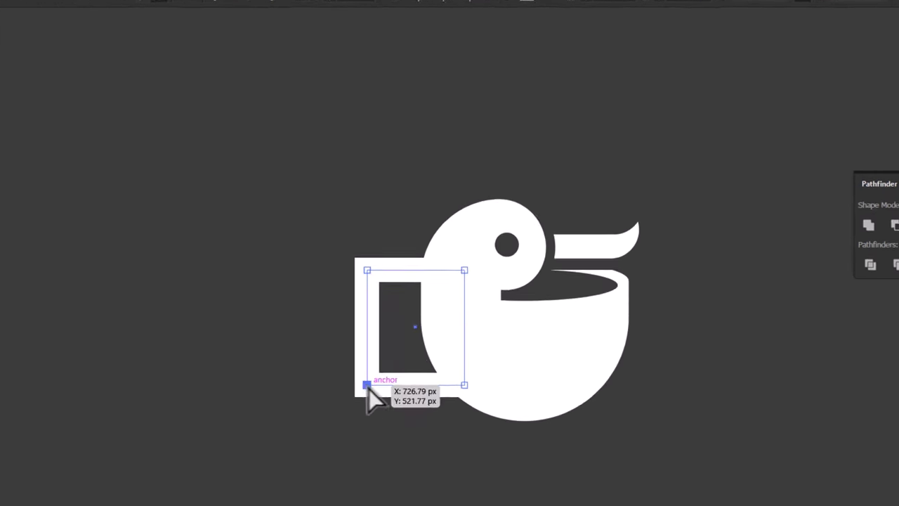
left_click_drag(395, 398, 413, 397)
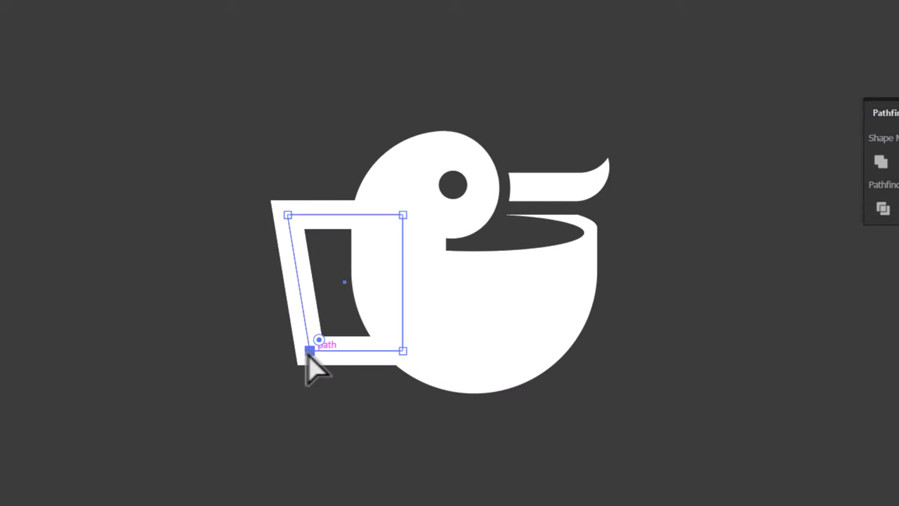
left_click(287, 214)
left_click_drag(287, 215, 265, 214)
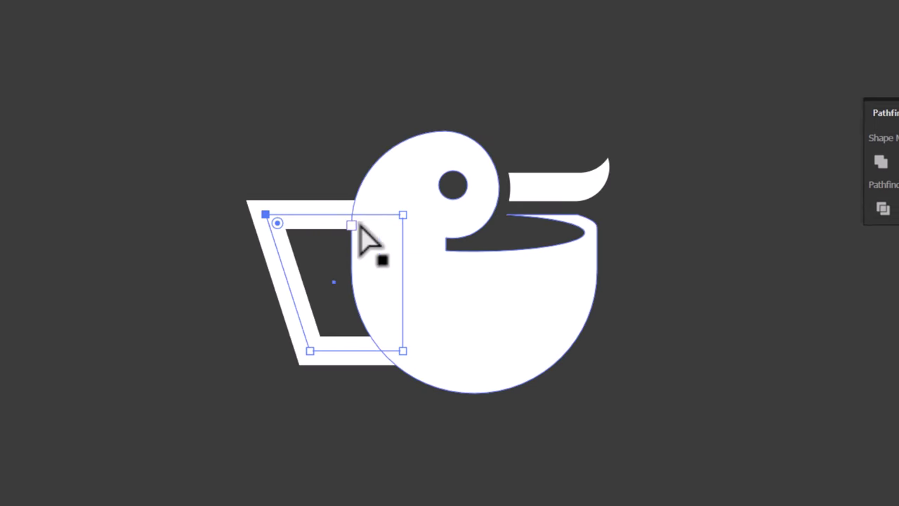
left_click(402, 214, "shift")
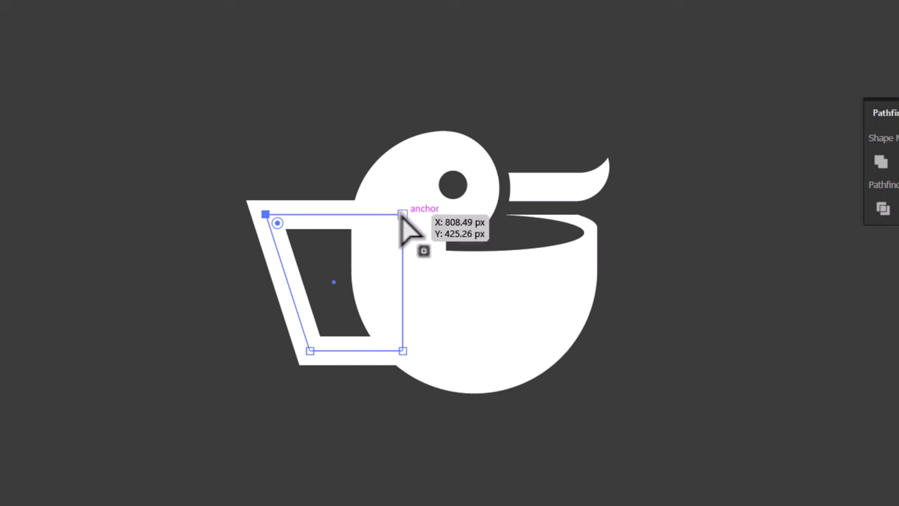
left_click_drag(357, 216, 357, 237)
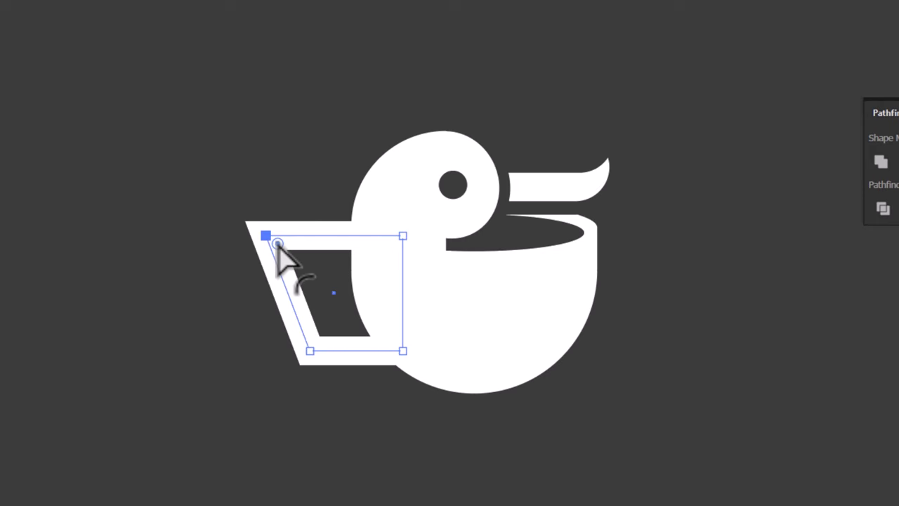
- Round the handle's upper-left corner to about 28 px and its lower-left corner to about 70 px
left_click_drag(277, 243, 319, 284)
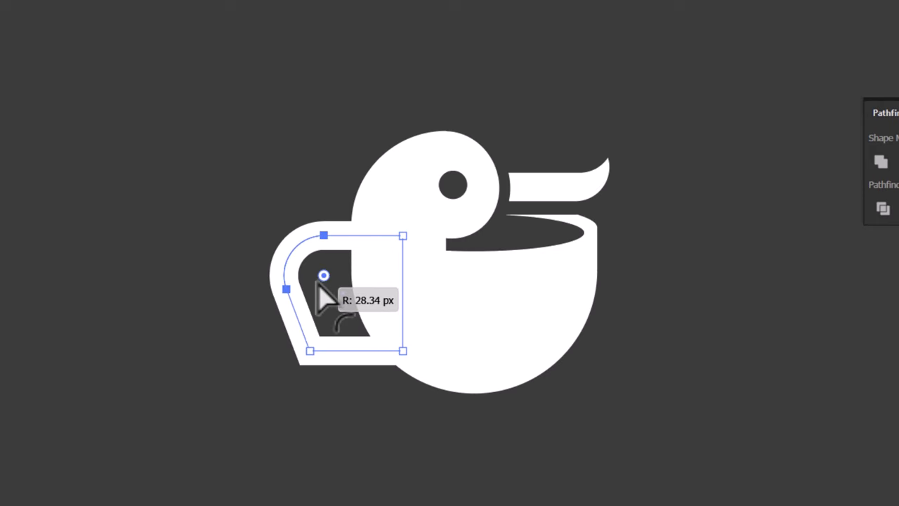
left_click(311, 350)
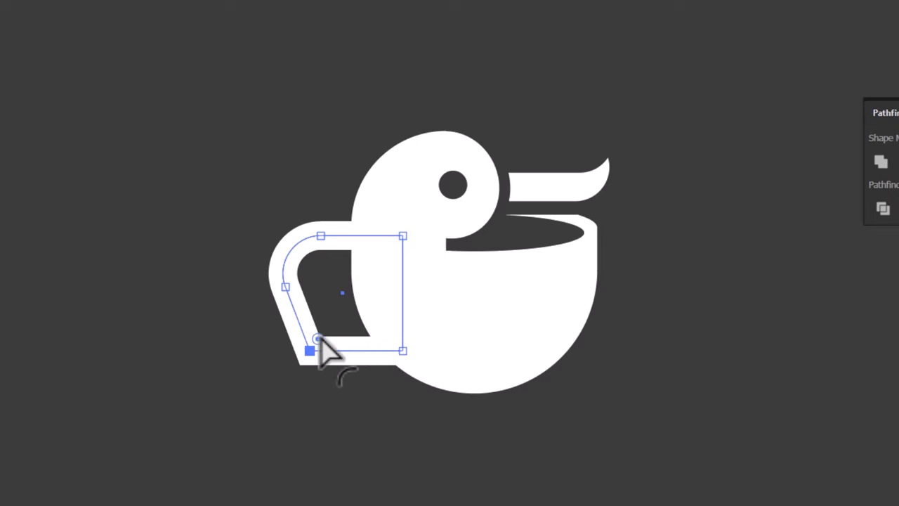
left_click_drag(318, 339, 391, 260)
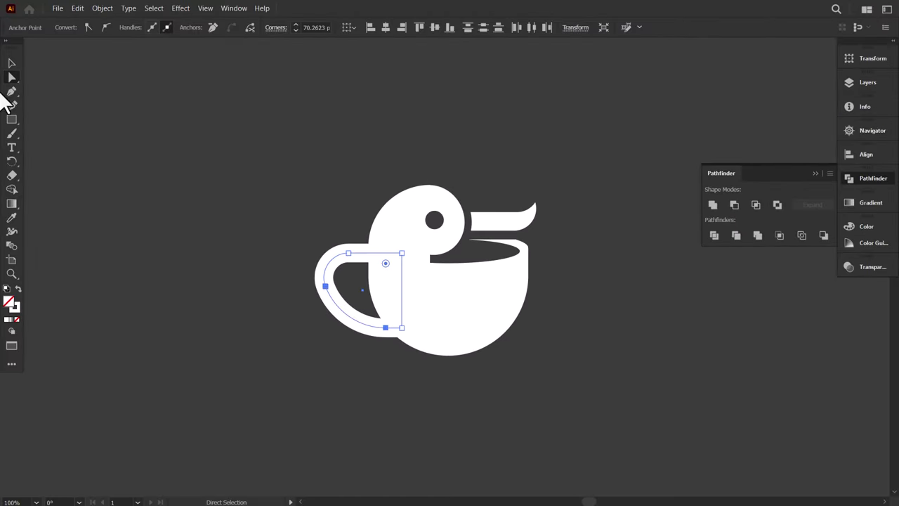
- Move the handle slightly closer to the cup and expand its fill and stroke into a shape
left_click(11, 63)
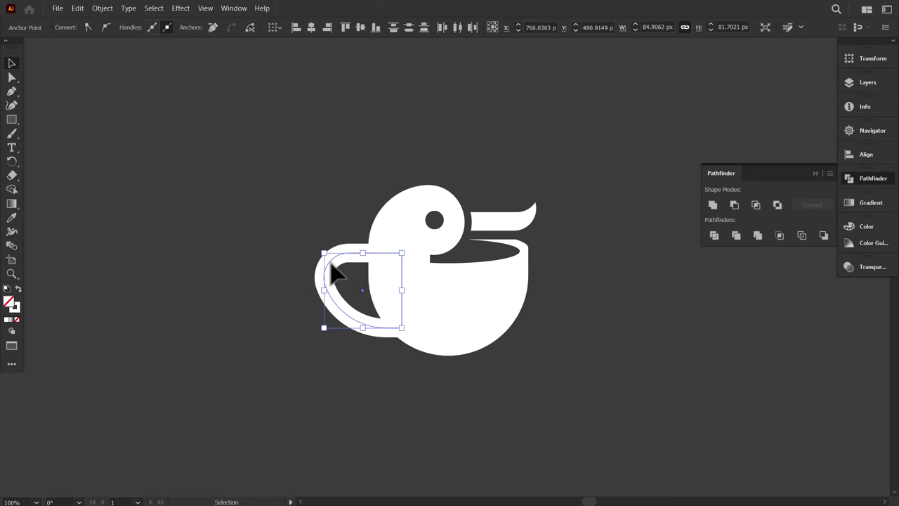
left_click_drag(329, 261, 340, 267)
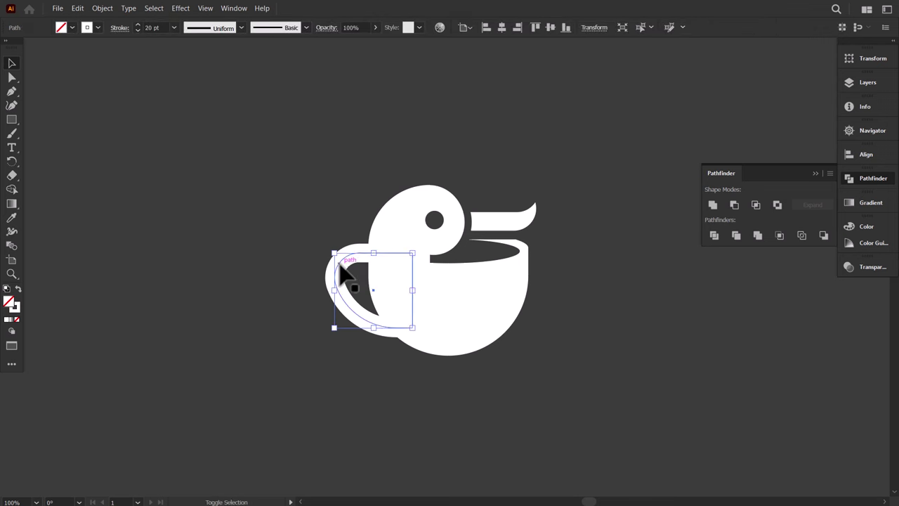
left_click(102, 9)
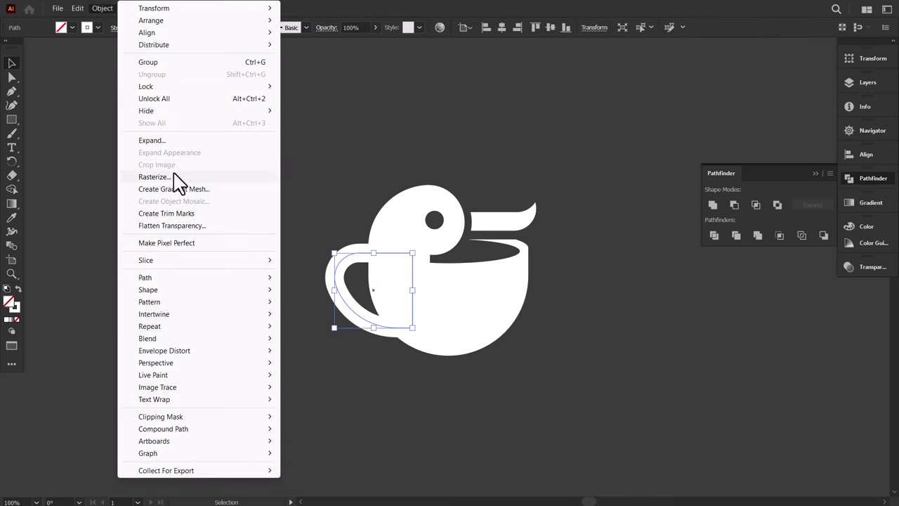
left_click(151, 141)
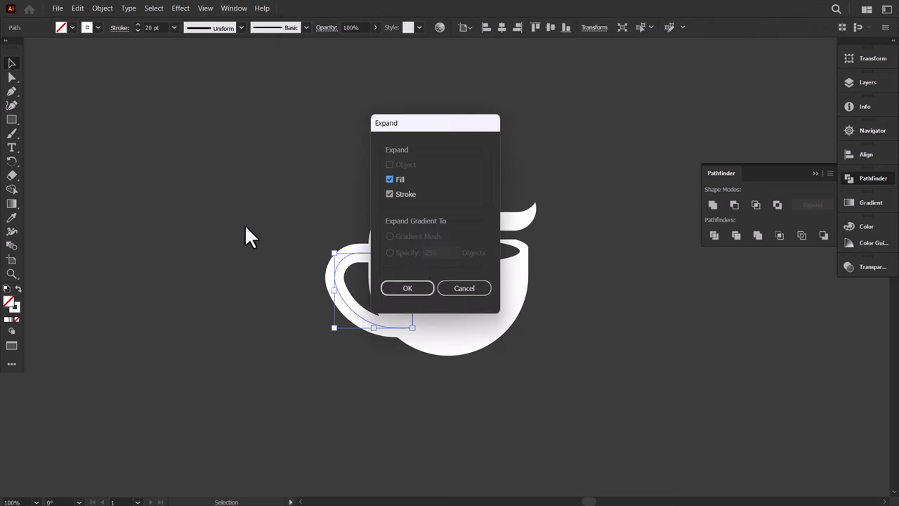
left_click(398, 288)
- Offset the bird-cup body's path outward by 8 px and cut the enlarged outline
left_click(551, 344)
left_click(460, 339)
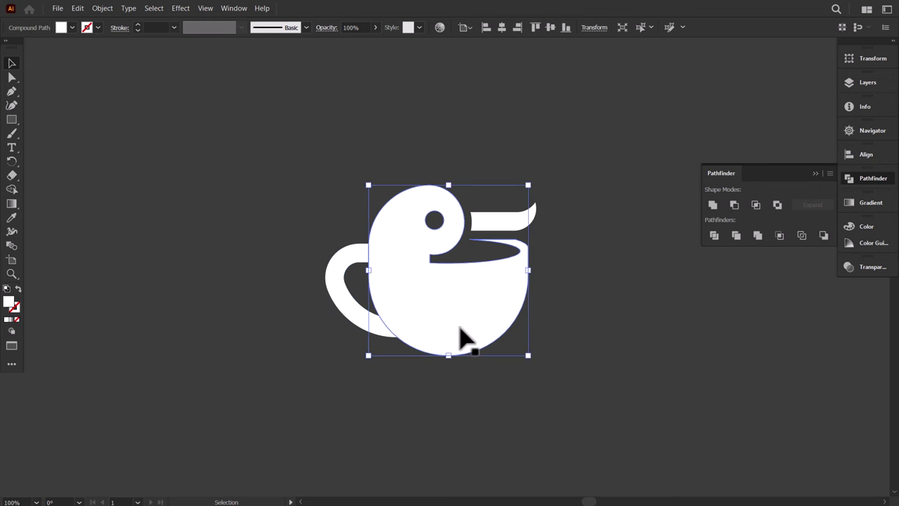
left_click(102, 9)
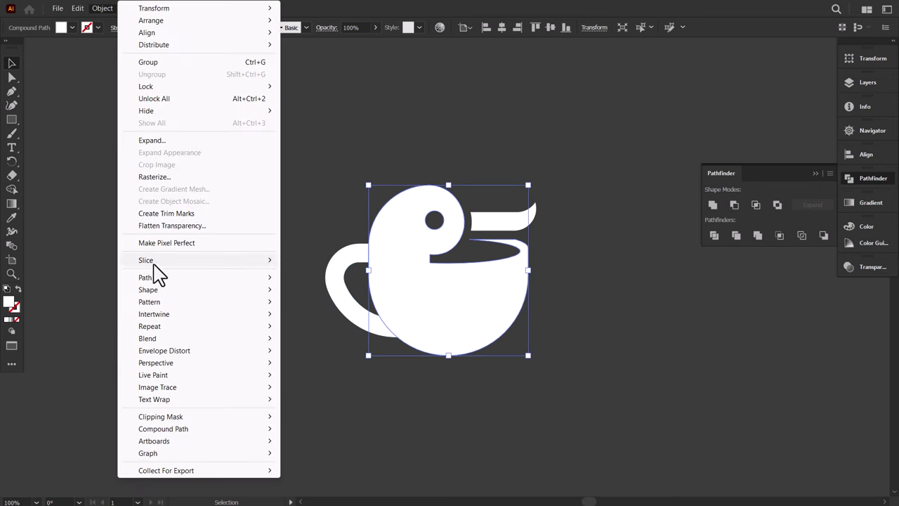
mouse_move(153, 278)
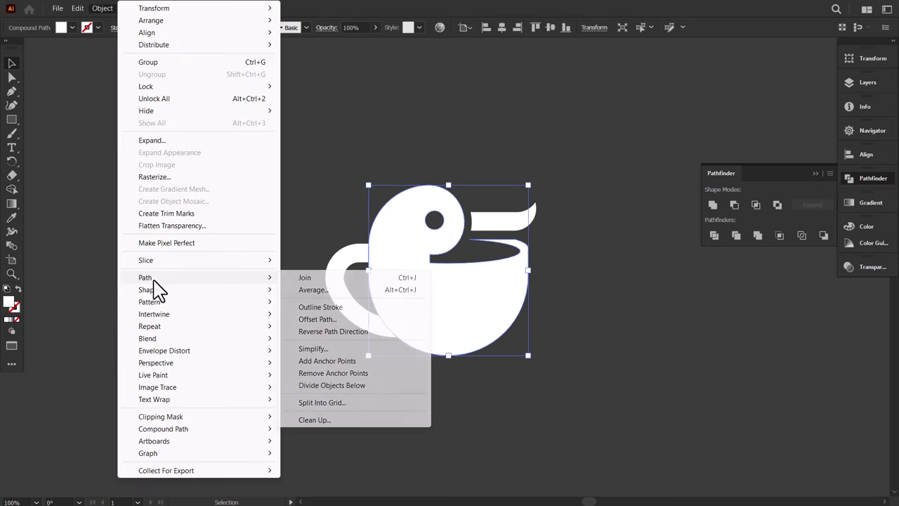
left_click(313, 319)
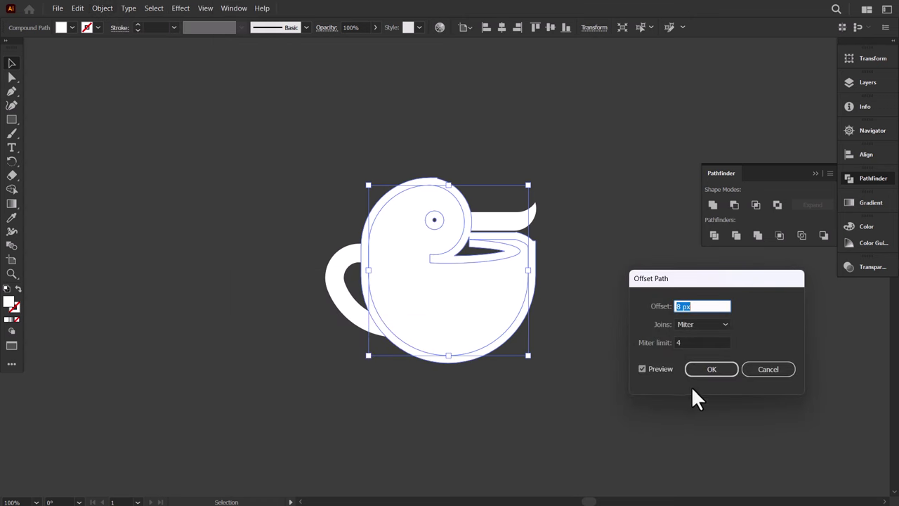
left_click(711, 369)
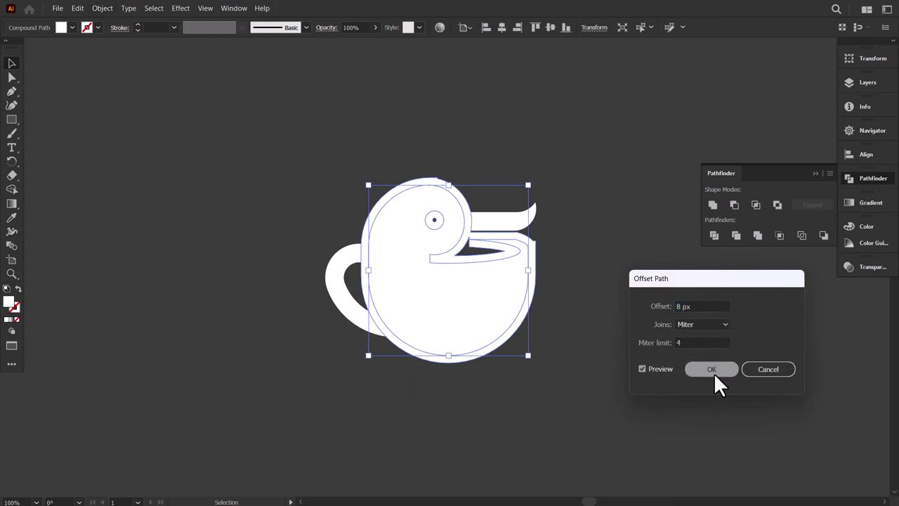
key("ctrl+x")
- Paste the enlarged body outline in front of the handle and subtract it from the handle with Minus Front
left_click(320, 290)
left_click(344, 267)
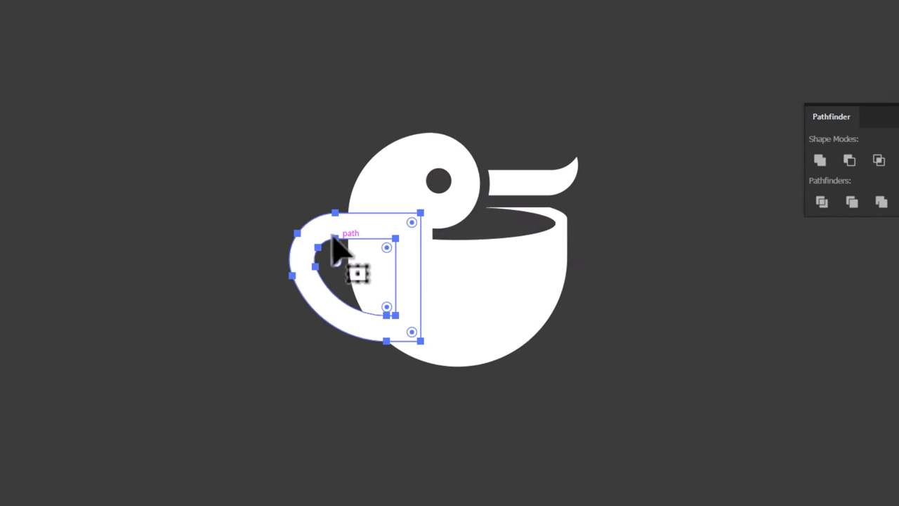
key("ctrl+f")
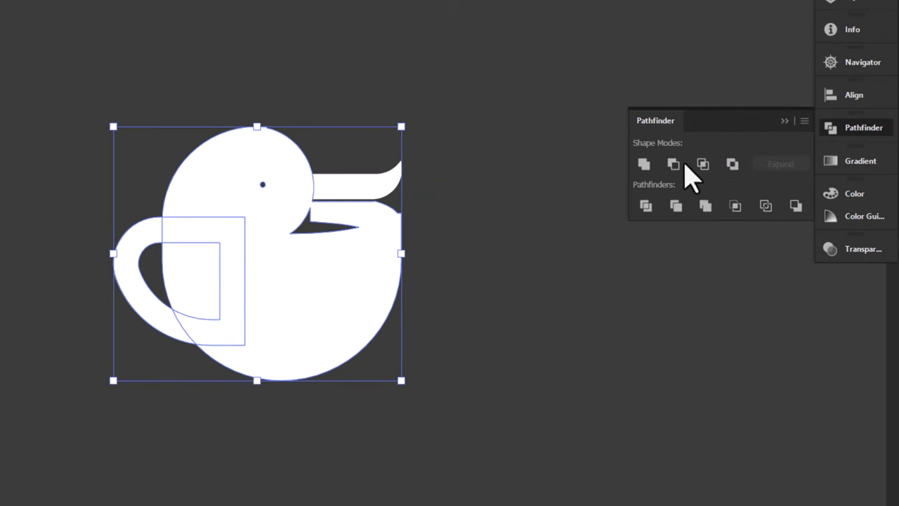
left_click(673, 163)
left_click(469, 232)
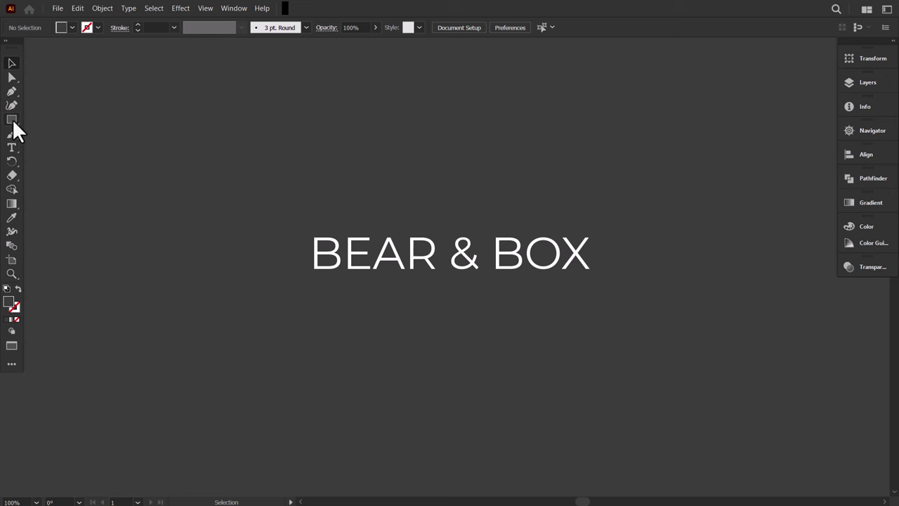
- Draw a square in the upper middle of the empty canvas and fill it with white
left_click(12, 119)
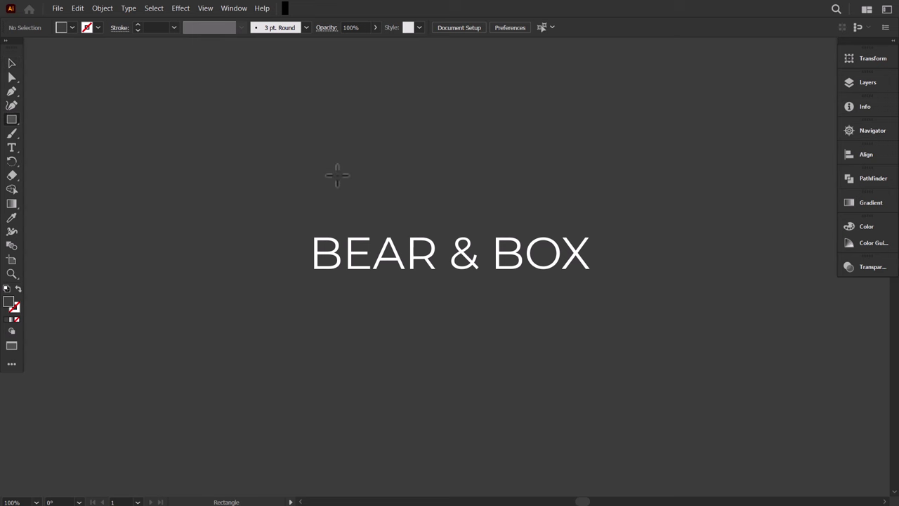
left_click_drag(337, 176, 459, 296)
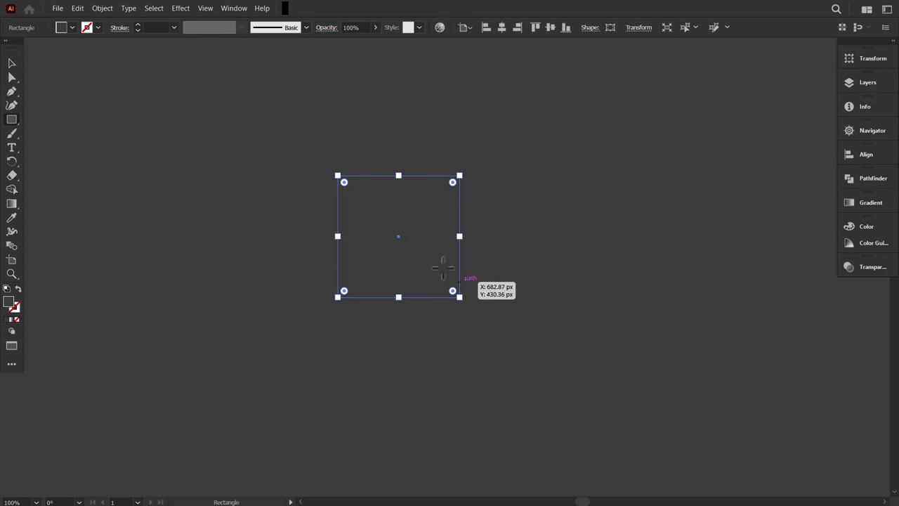
left_click(66, 33)
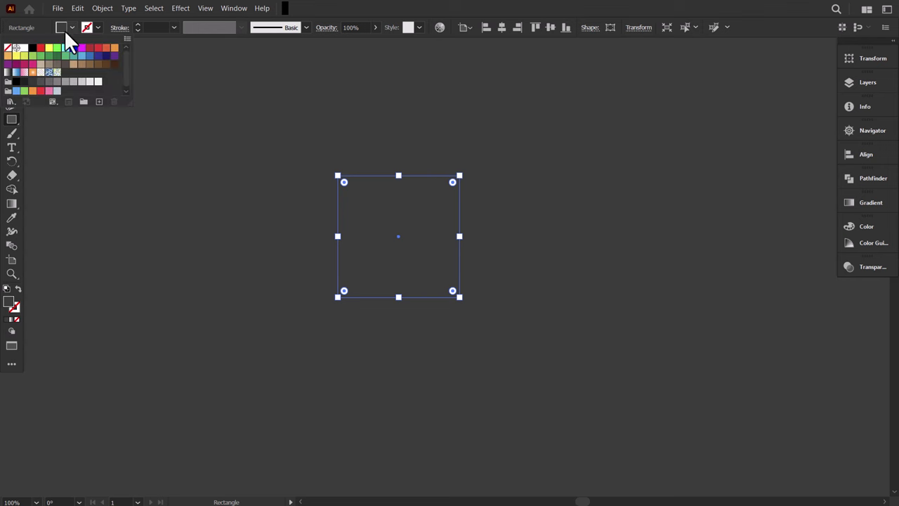
left_click(21, 49)
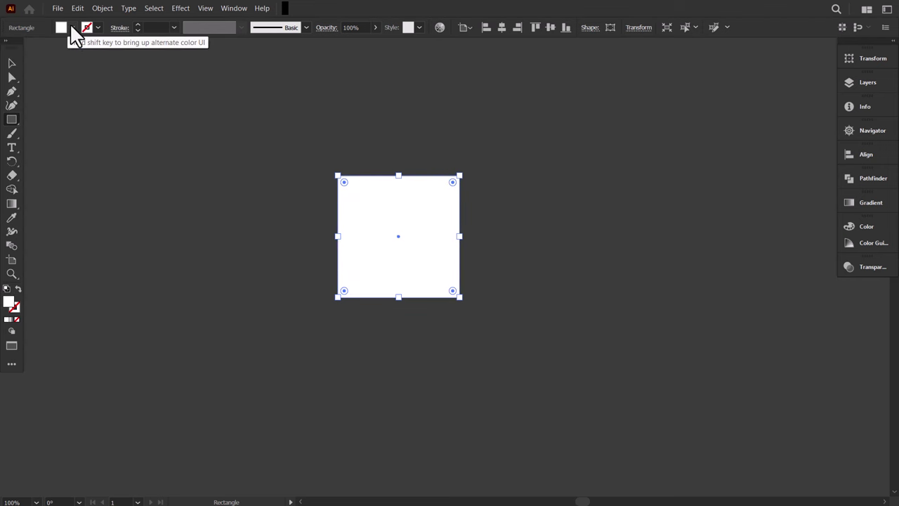
key("v")
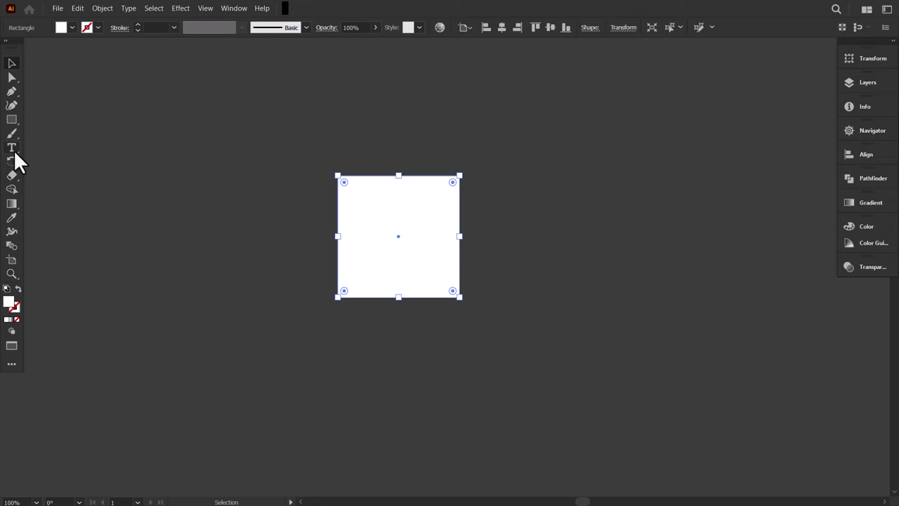
- Shear the square vertically so its top edge slopes down to the right, and duplicate this panel straight above, overlapping it
left_click(14, 159)
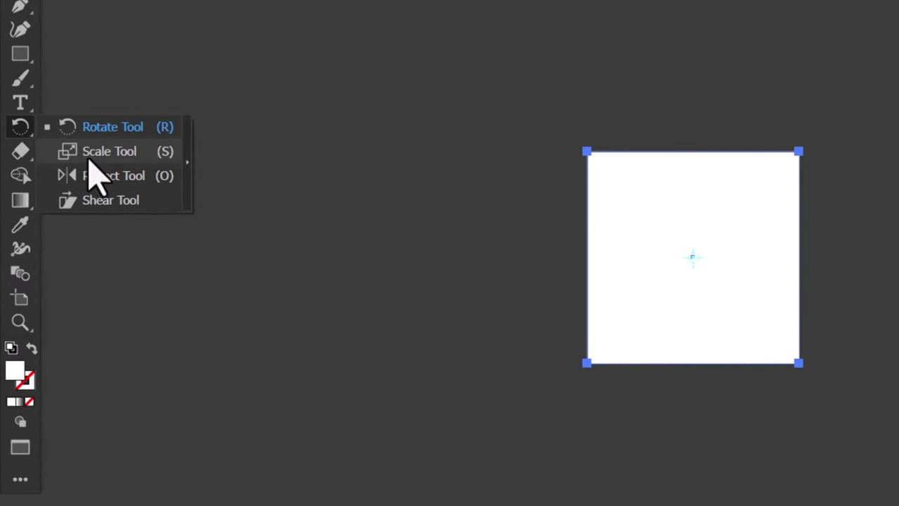
left_click(95, 202)
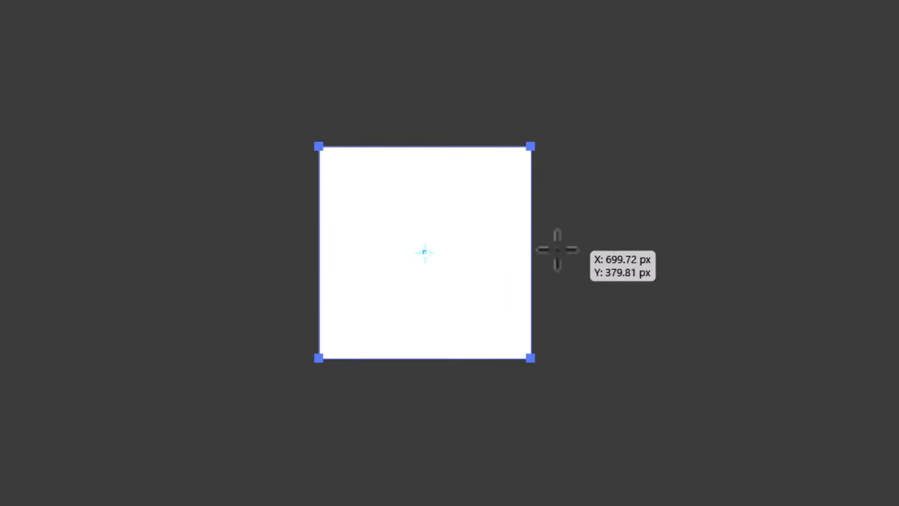
left_click_drag(556, 248, 484, 309)
key("v")
left_click(643, 262)
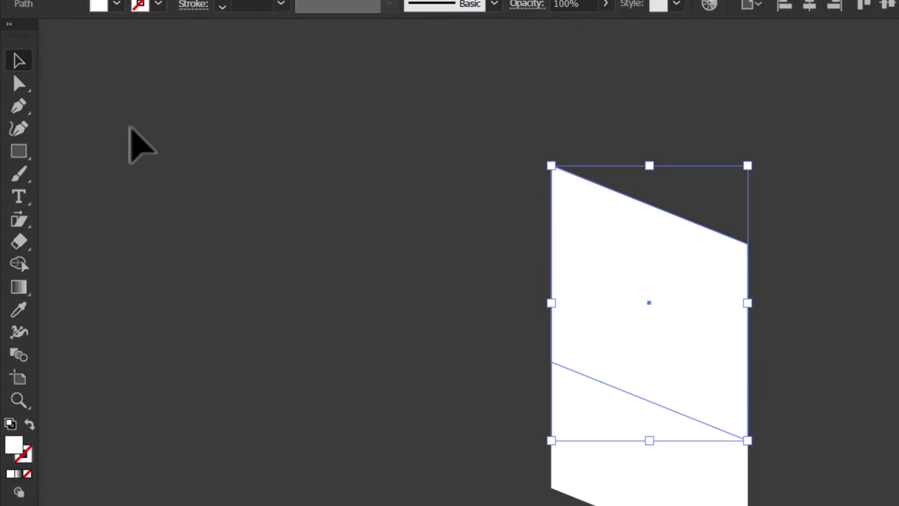
- Shift the upper copy's two bottom corners up and left to form a tilted box flap, and lower it over the panel
left_click(19, 83)
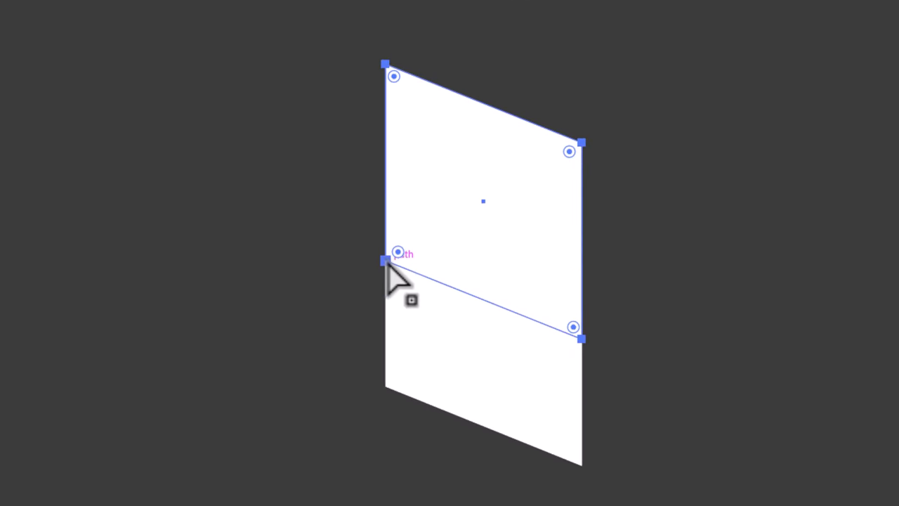
left_click(386, 261)
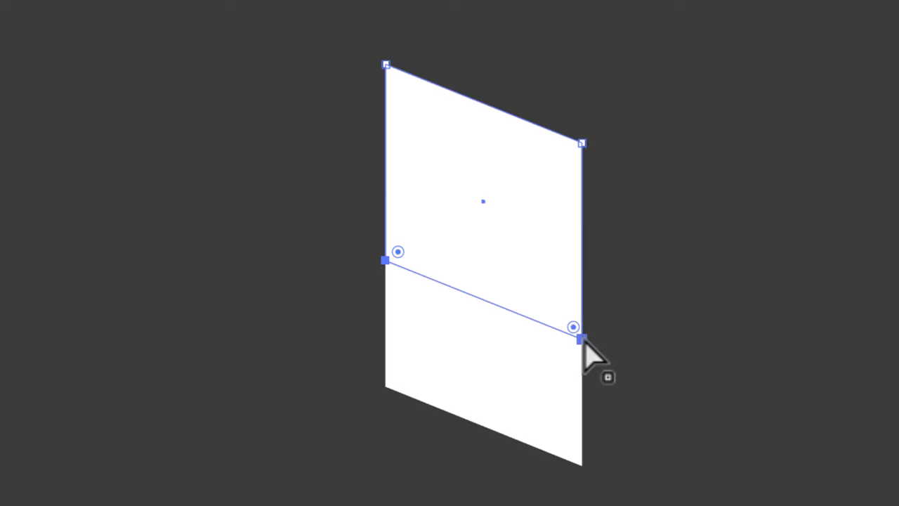
left_click_drag(507, 309, 449, 251)
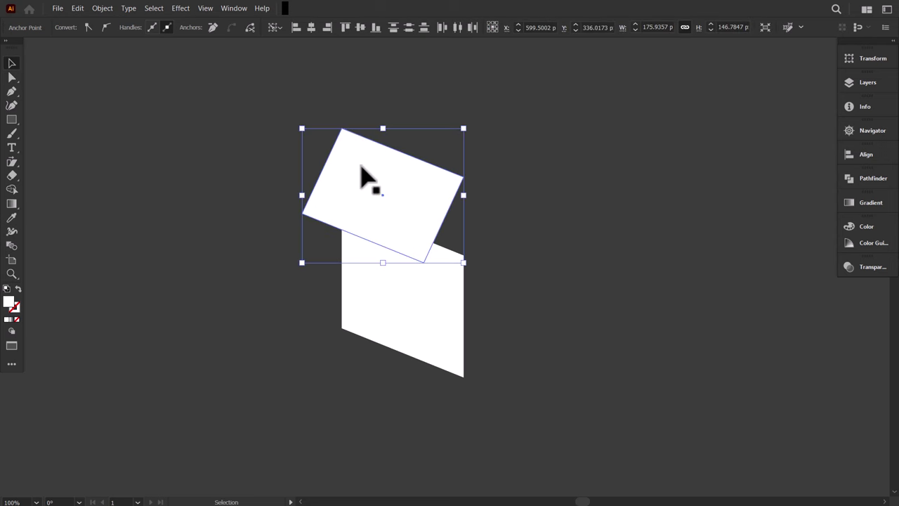
left_click_drag(362, 169, 355, 198)
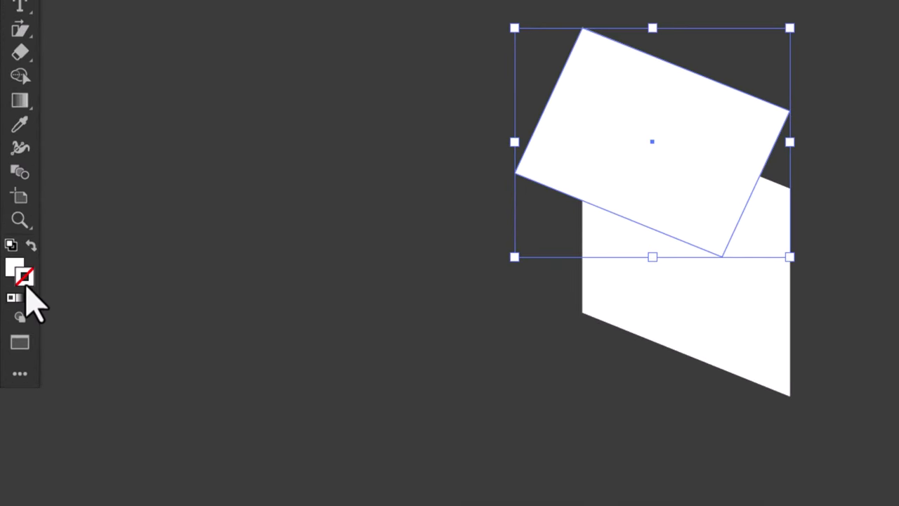
- Give the tilted flap a 14 pt stroke in the background's dark gray and nudge it slightly to the right
left_click(19, 124)
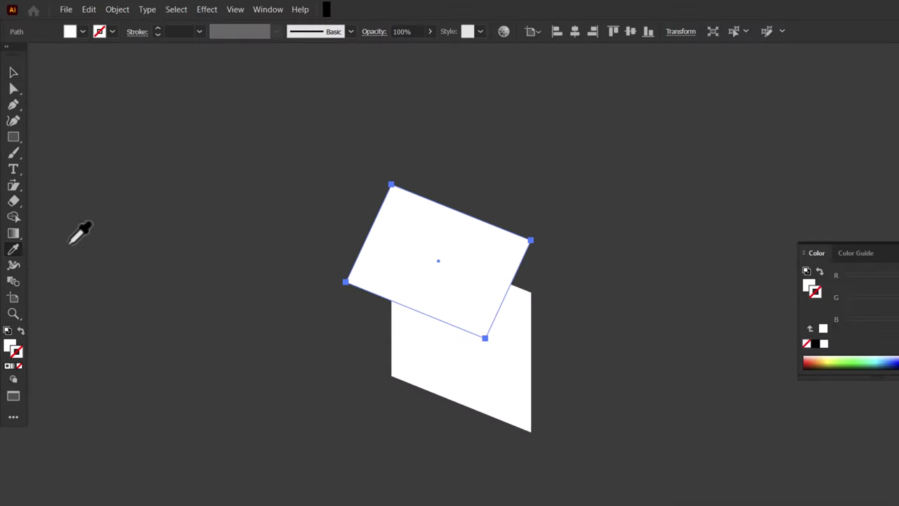
key("d")
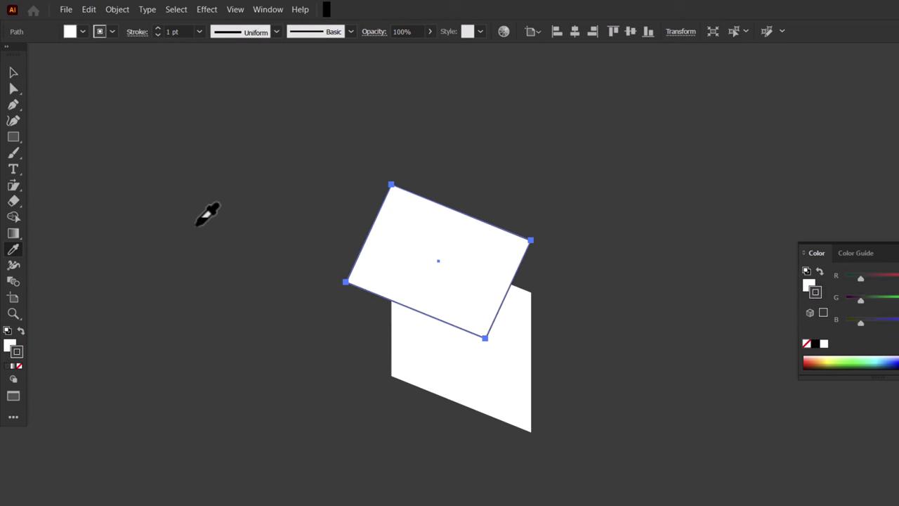
left_click(12, 74)
left_click(201, 31)
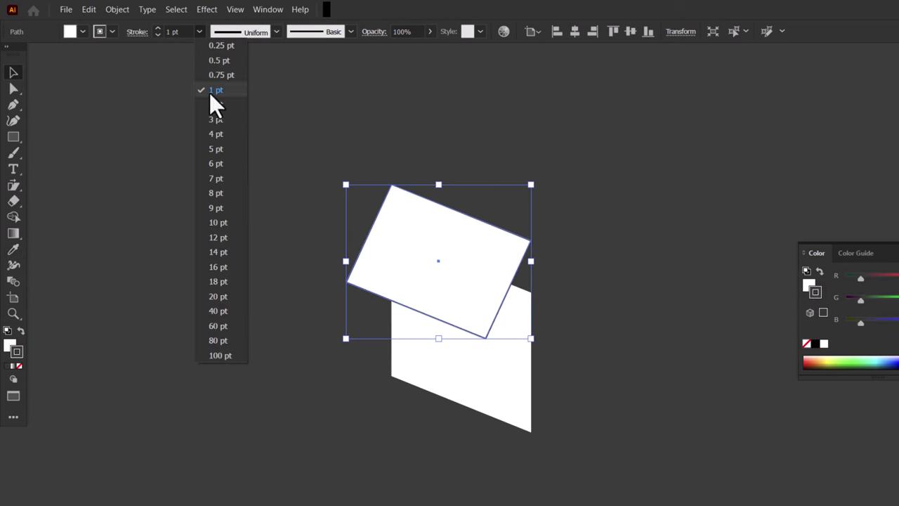
left_click(217, 197)
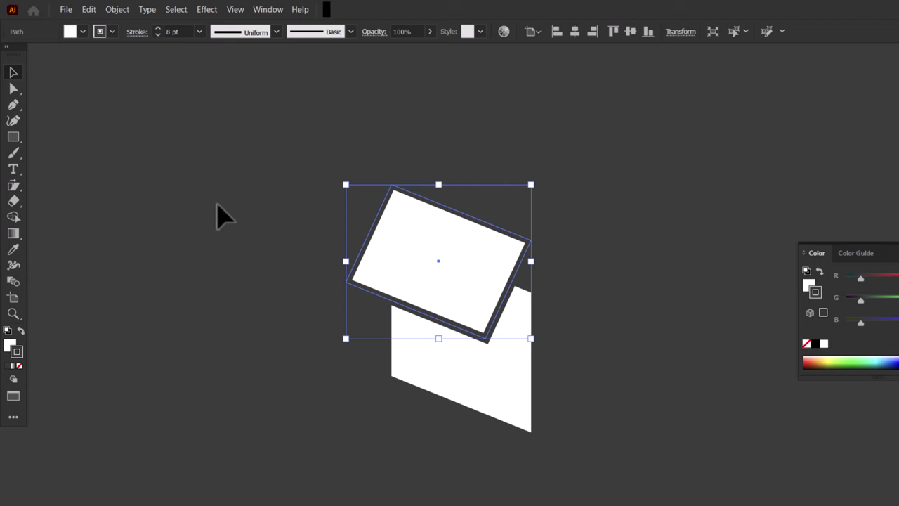
left_click(199, 31)
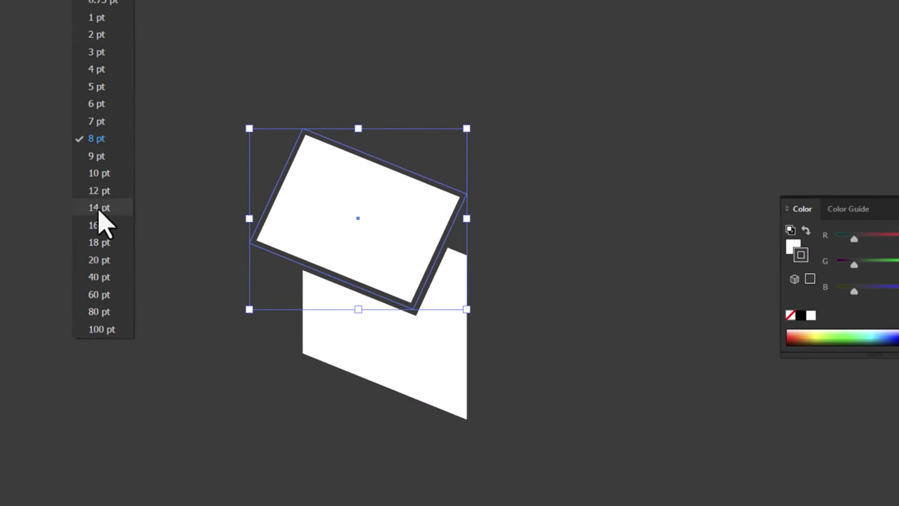
left_click(100, 209)
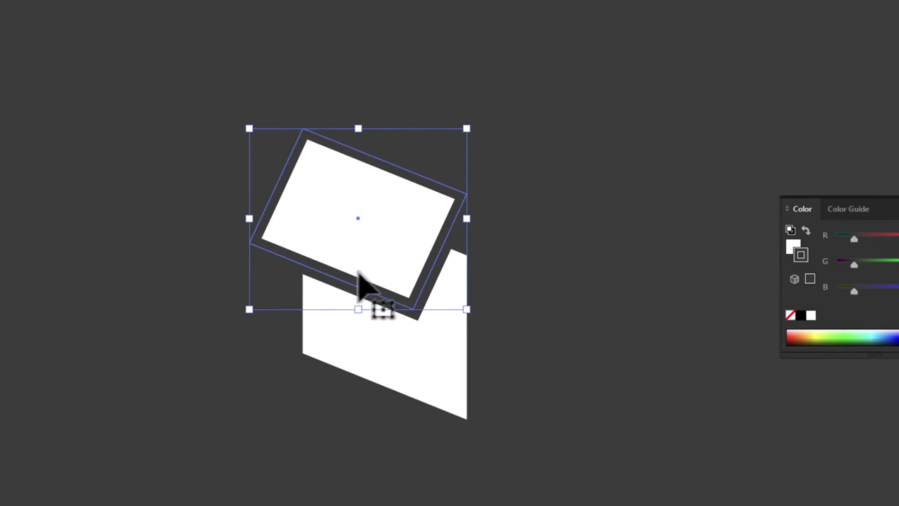
left_click_drag(396, 263, 420, 269)
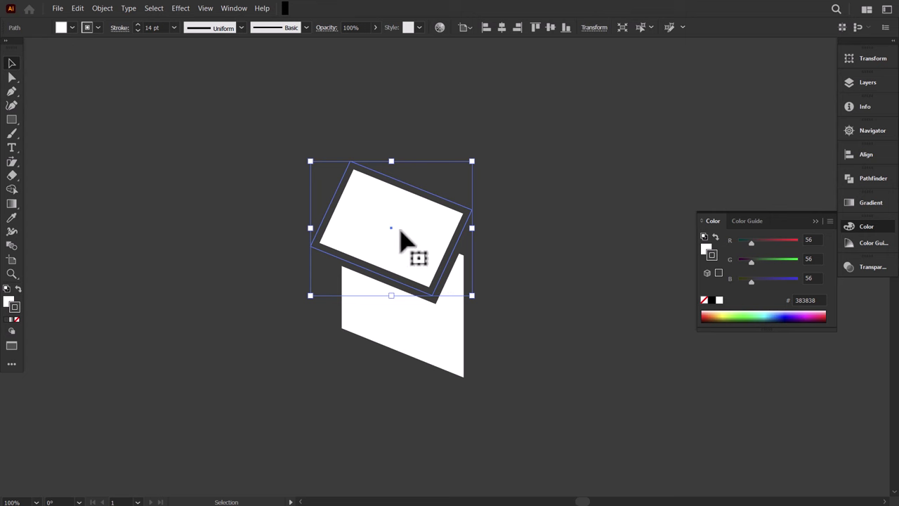
- Expand the flap's fill and stroke into shapes and ungroup the result
left_click(104, 9)
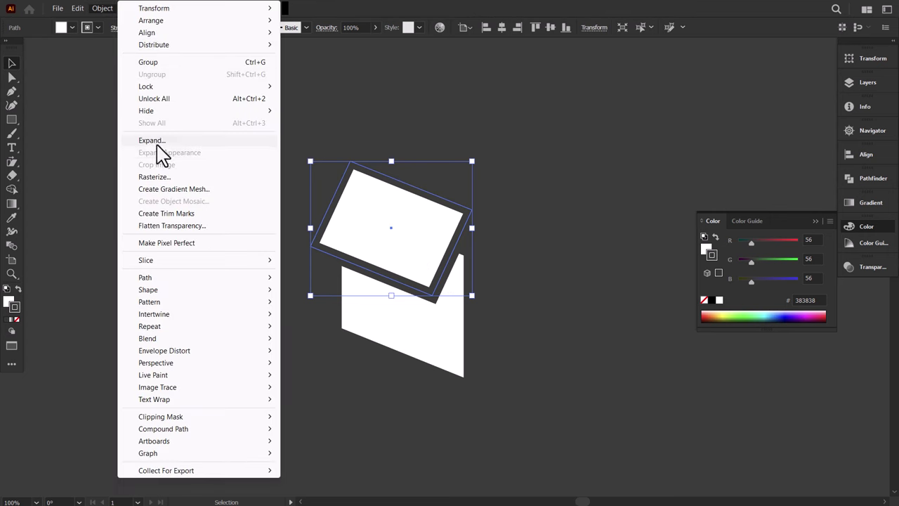
left_click(158, 143)
left_click(414, 293)
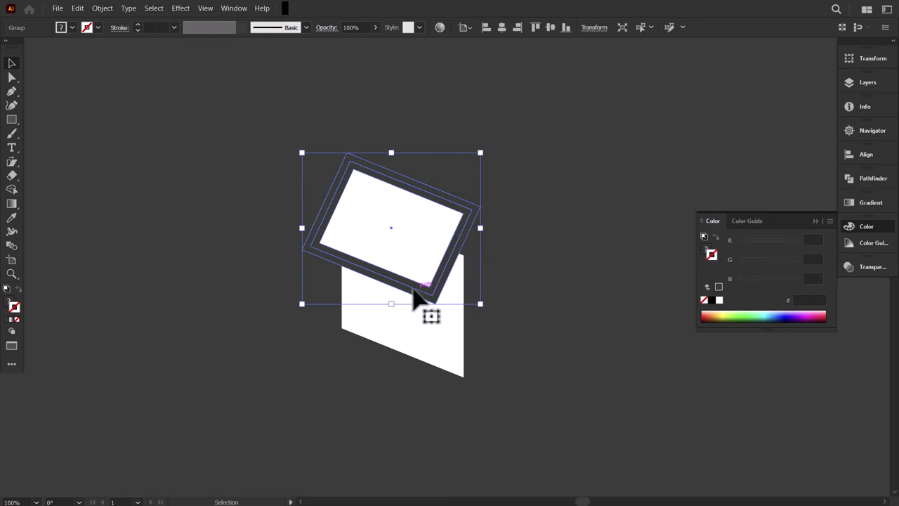
right_click(383, 226)
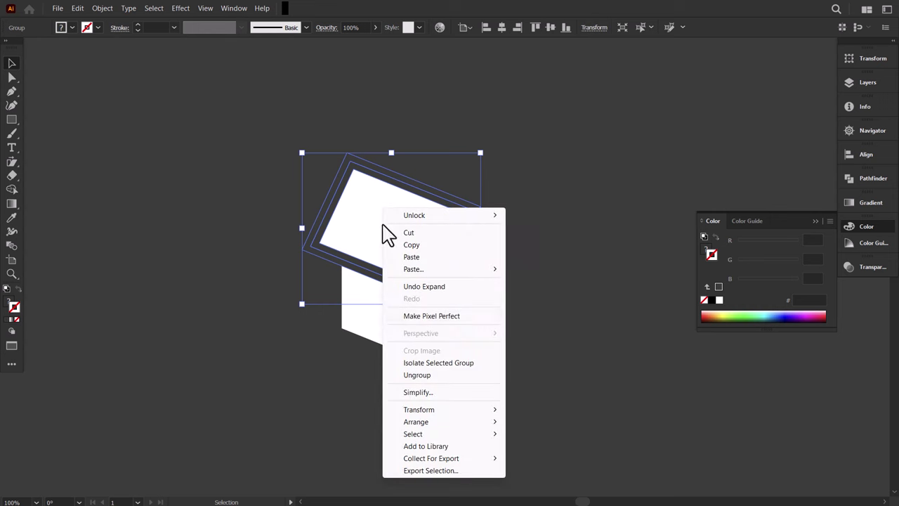
left_click(414, 377)
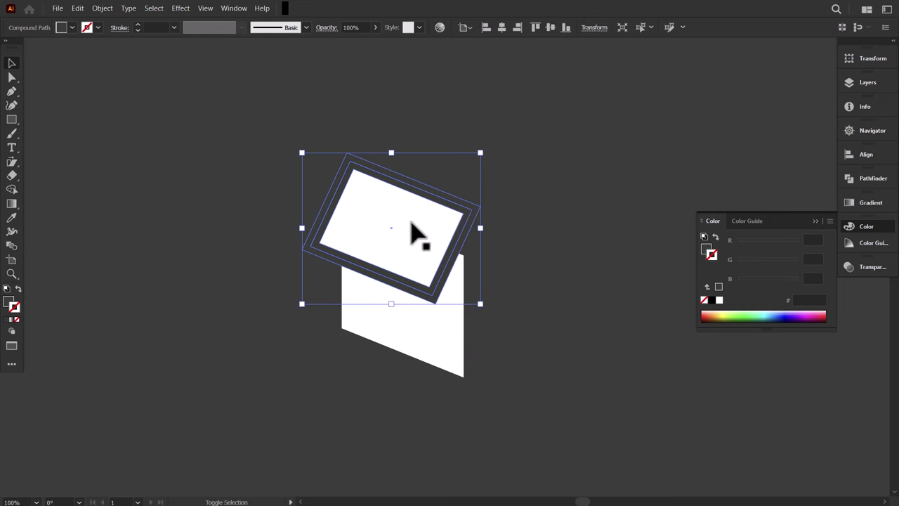
- Separate the flap's inner face from its expanded dark border with the Shape Builder tool
left_click(871, 180)
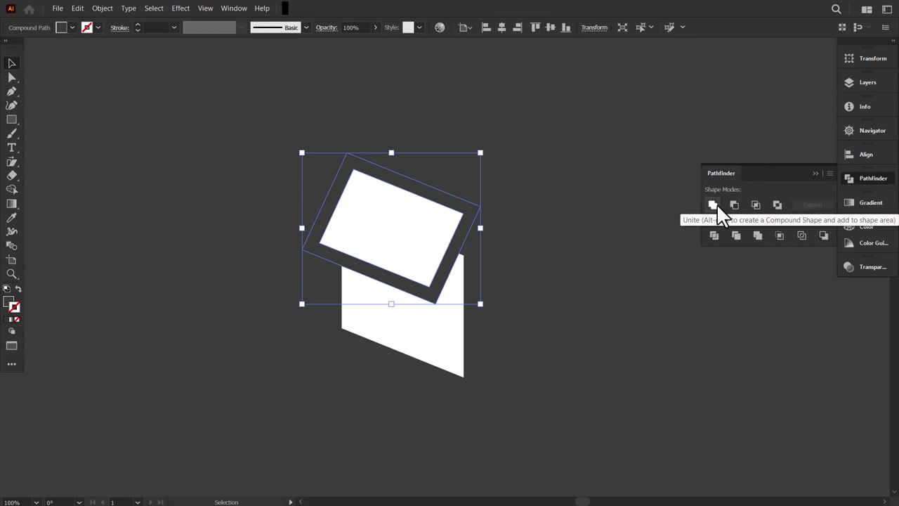
left_click(815, 172)
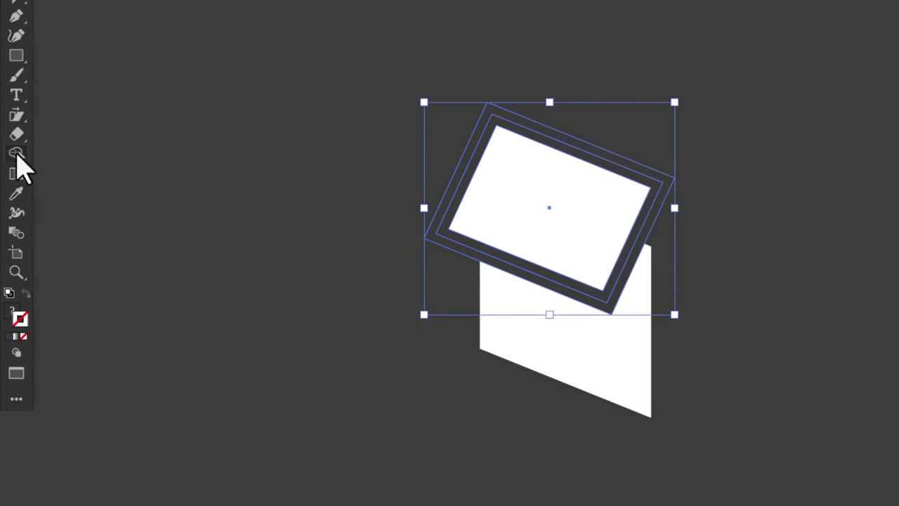
left_click(17, 155)
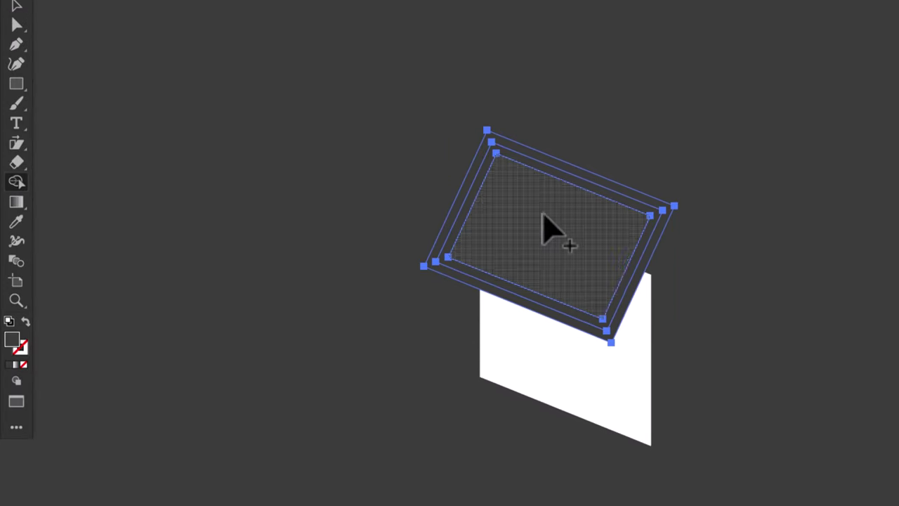
left_click(15, 5)
left_click(104, 130)
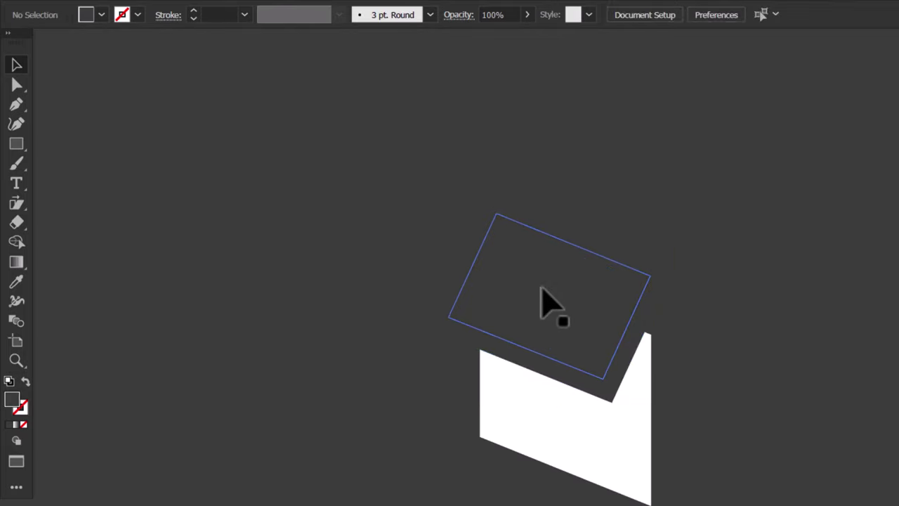
- Cut the flap's inner face out of the drawing, leaving the border frame over the lower panel
left_click(560, 317)
key("a")
key("v")
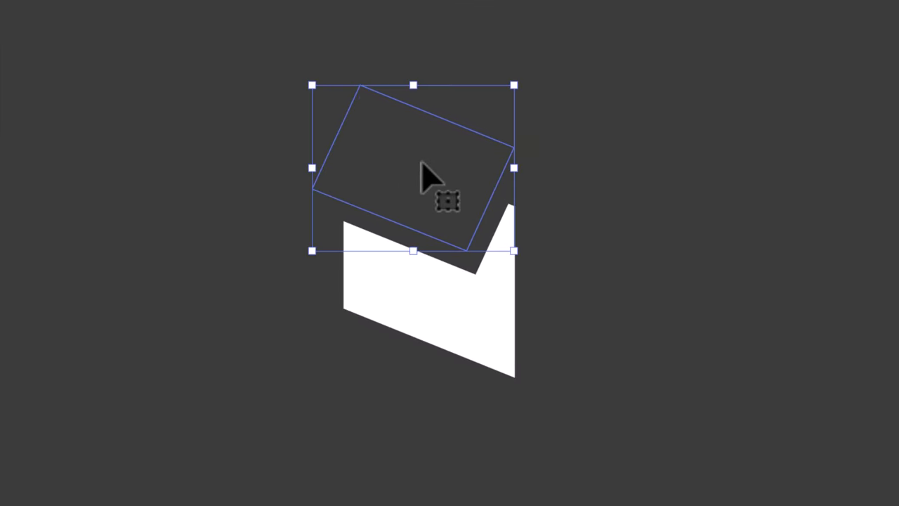
key("ctrl+x")
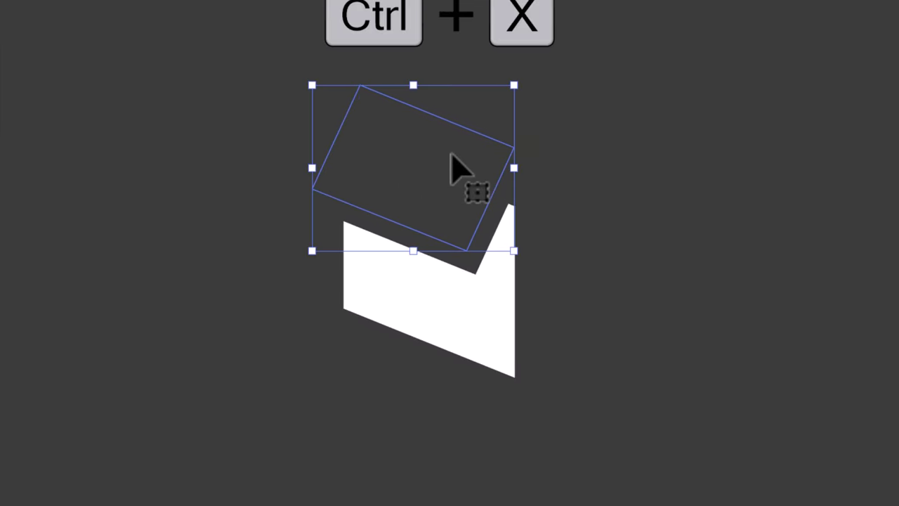
key("ctrl+f")
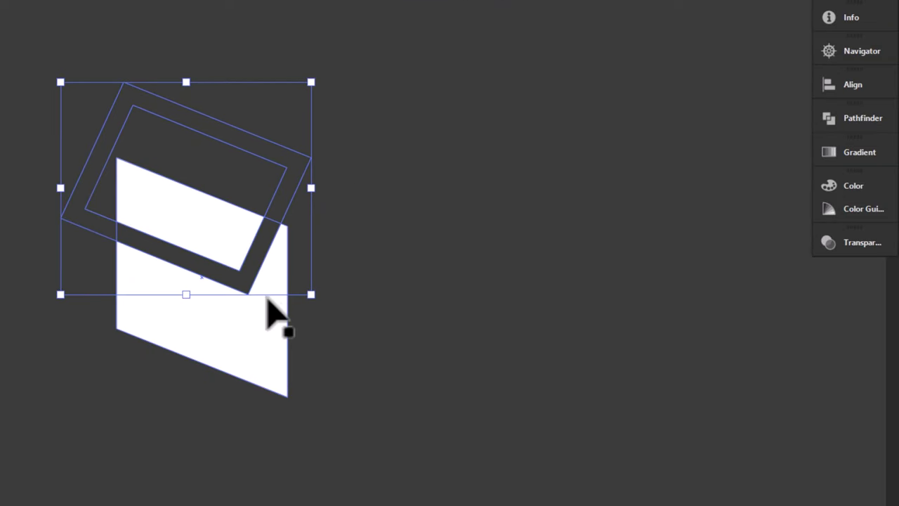
- Subtract the border frame from the lower panel with Minus Front and delete the leftover white frame
left_click(267, 317, "shift")
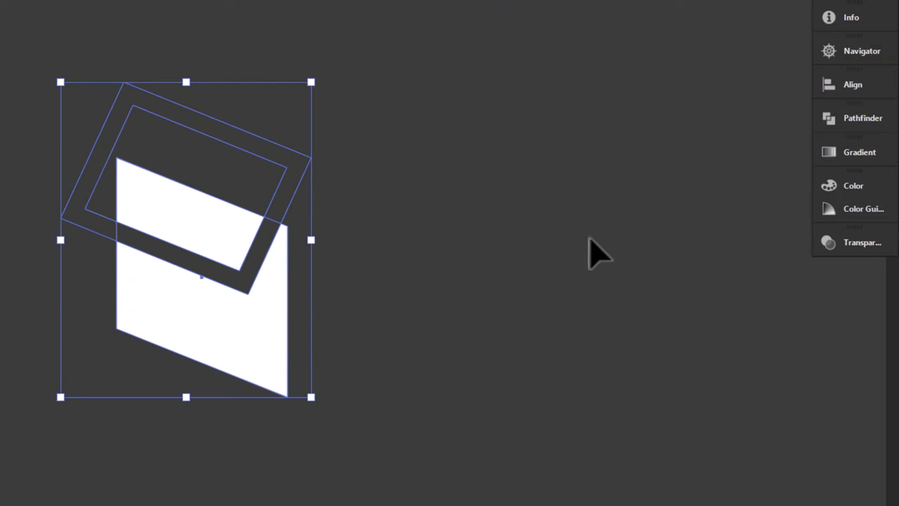
left_click(830, 125)
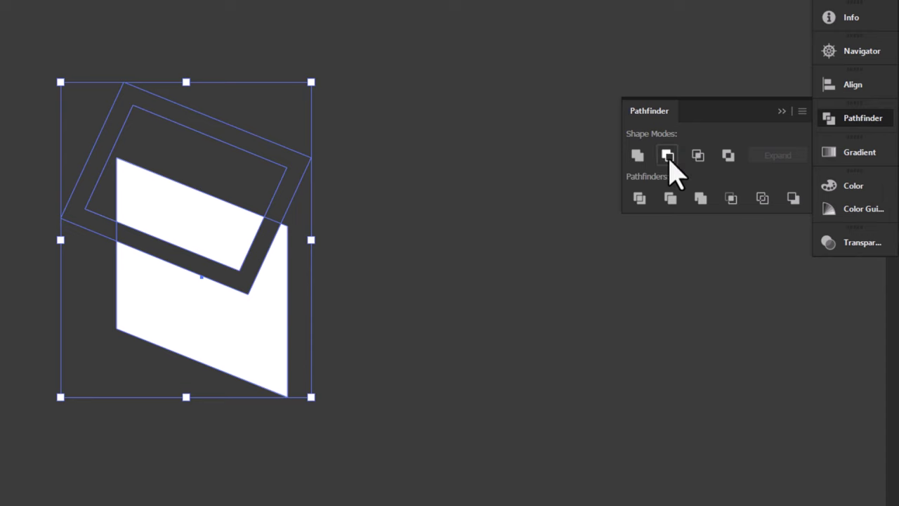
left_click(667, 154)
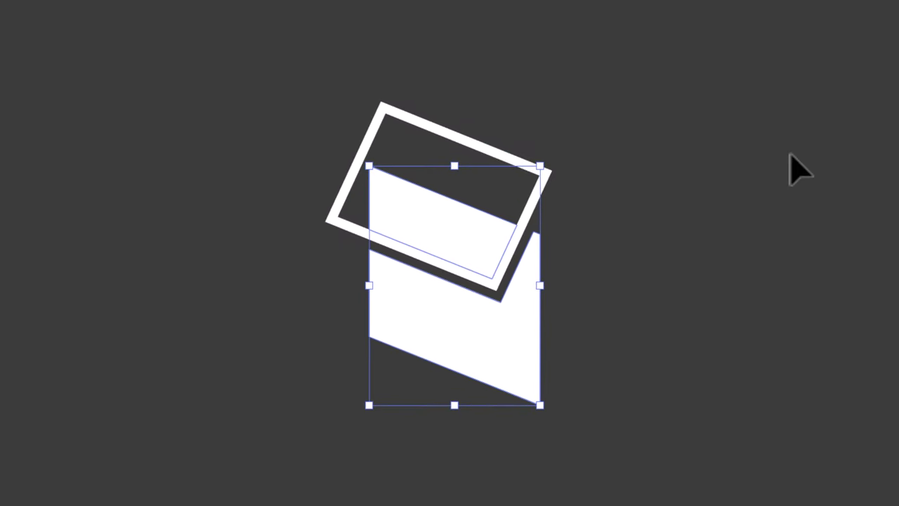
left_click(789, 156)
left_click_drag(564, 153, 497, 184)
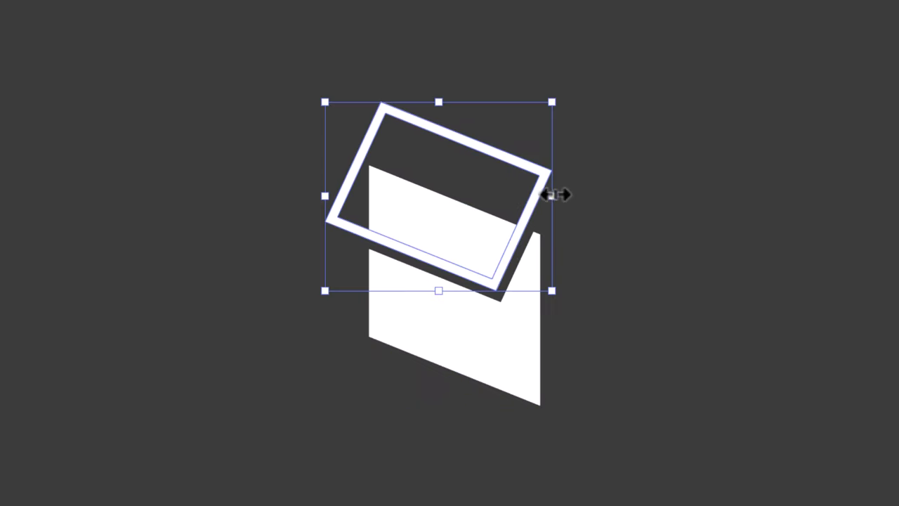
key("Delete")
- Ungroup the cut panel and delete its upper fragment, keeping the notched lower piece
left_click(498, 241)
right_click(493, 241)
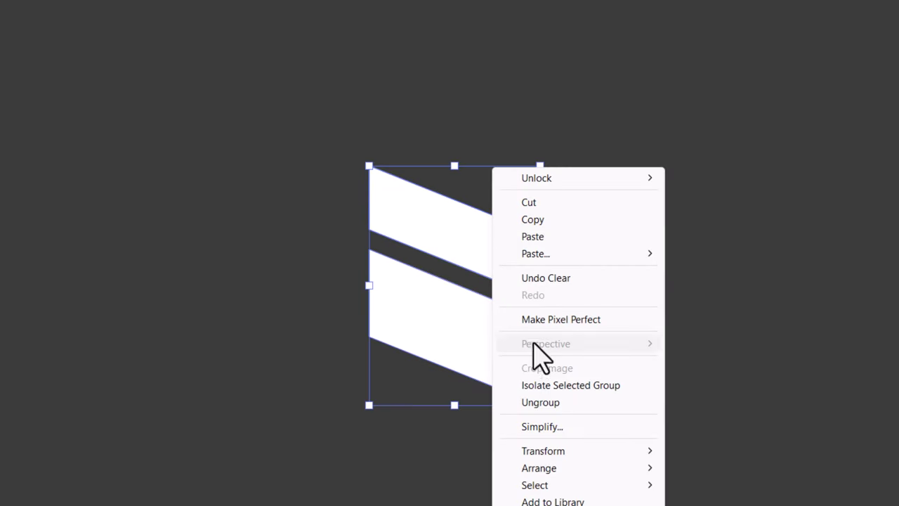
left_click(542, 404)
left_click(528, 281)
left_click(492, 250)
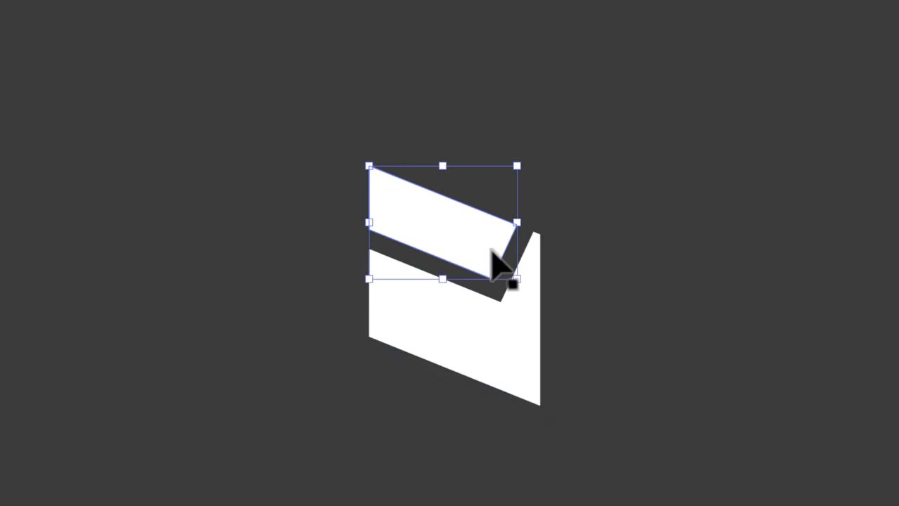
key("Delete")
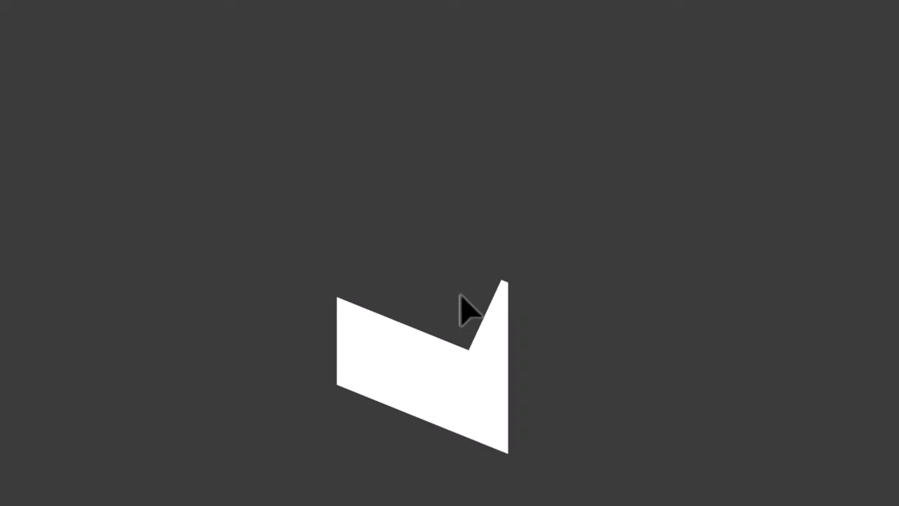
- Paste the flap face back in front at its original place and fill it with white
key("ctrl+f")
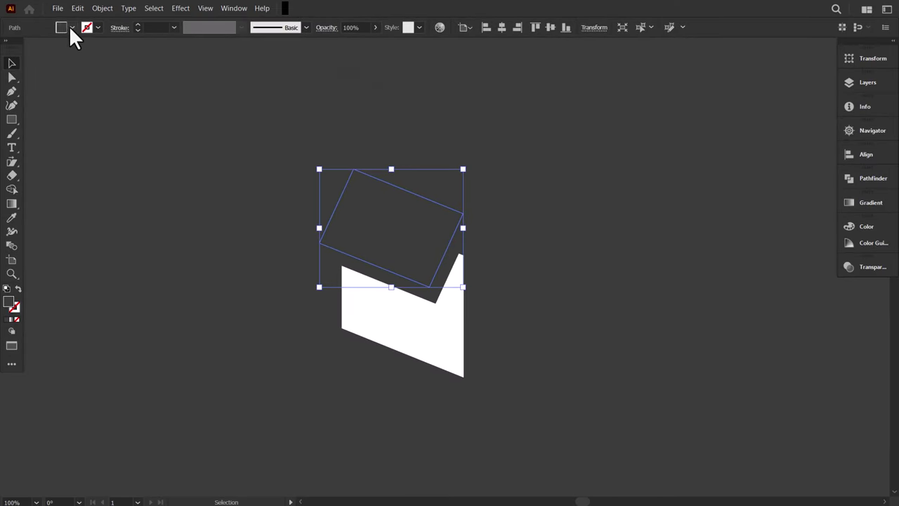
left_click(71, 28)
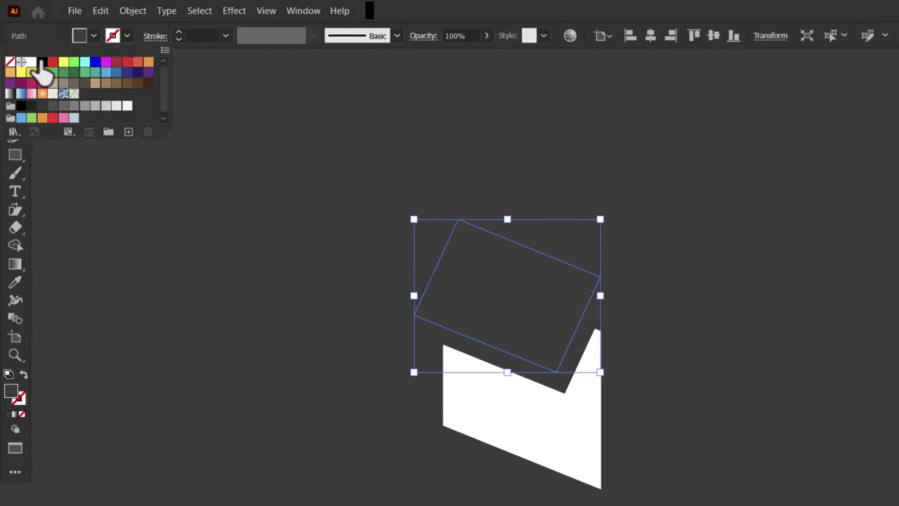
left_click(31, 62)
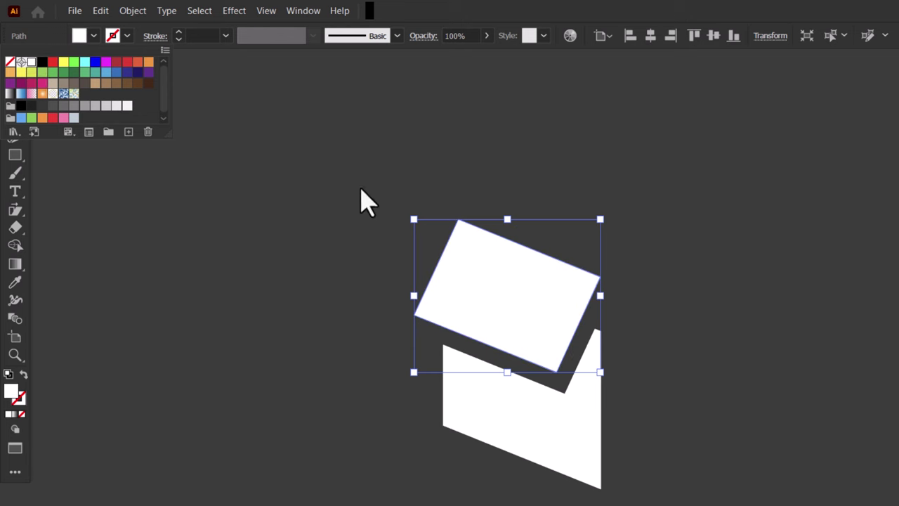
left_click(672, 296)
- Scale the flap and lower panel down together and place a duplicate of both to their right with a narrow gap
left_click(534, 432)
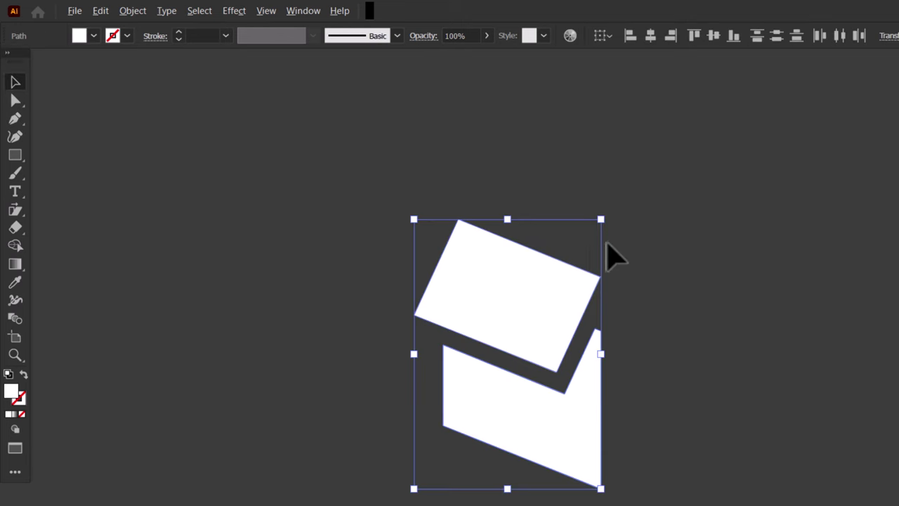
left_click_drag(600, 220, 483, 149)
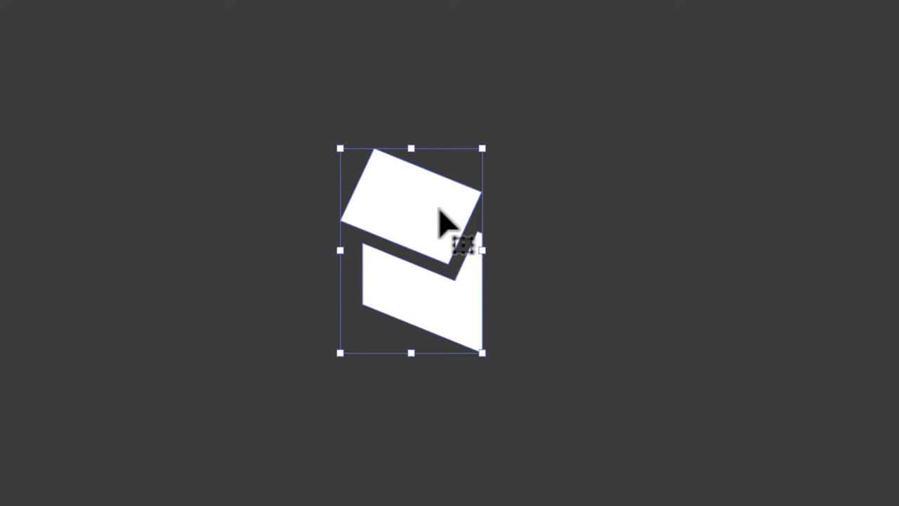
left_click_drag(439, 210, 515, 179)
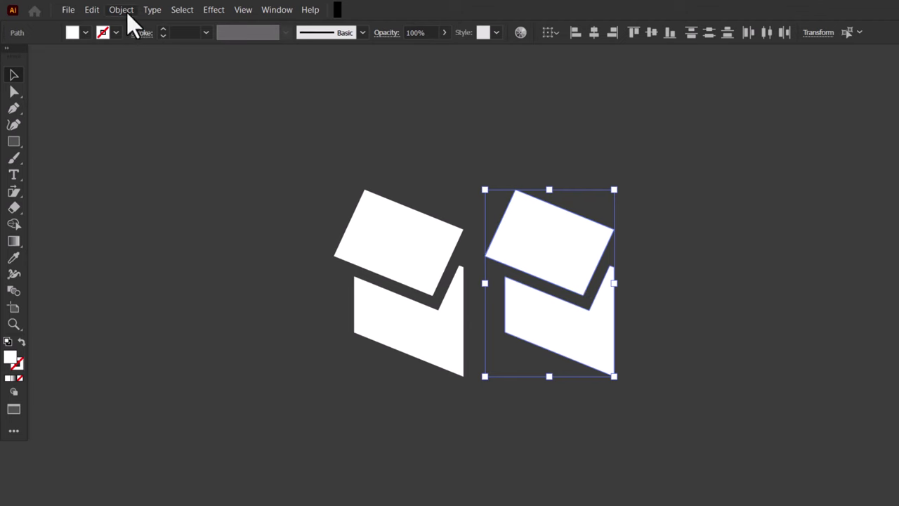
- Reflect the duplicated flap and panel across the vertical axis to form the other half of the open box
left_click(125, 11)
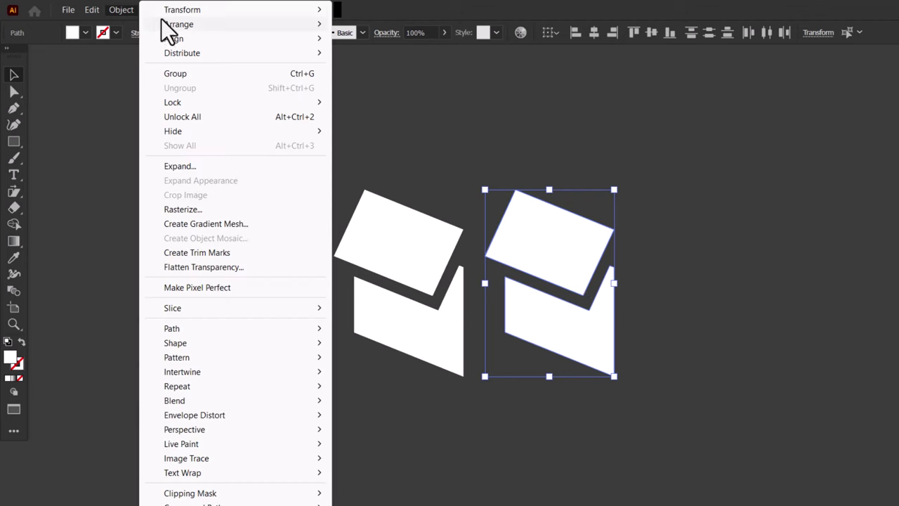
mouse_move(183, 14)
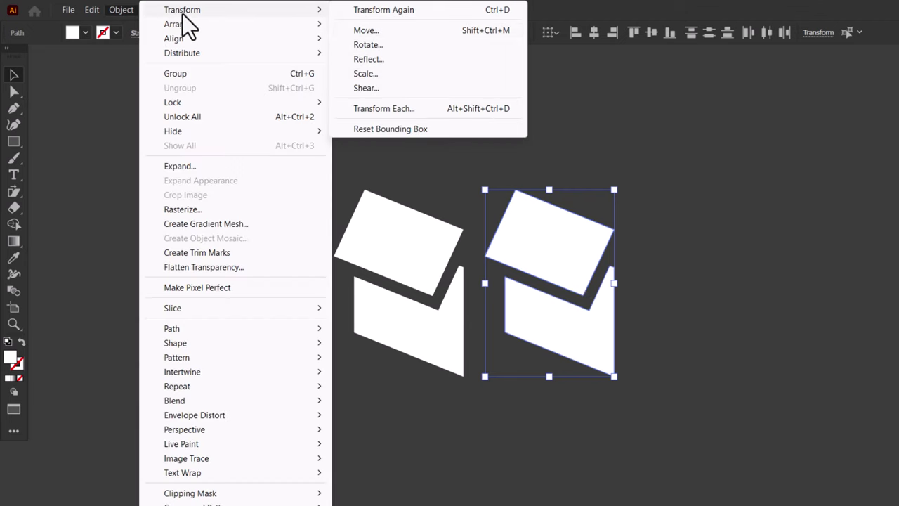
left_click(370, 60)
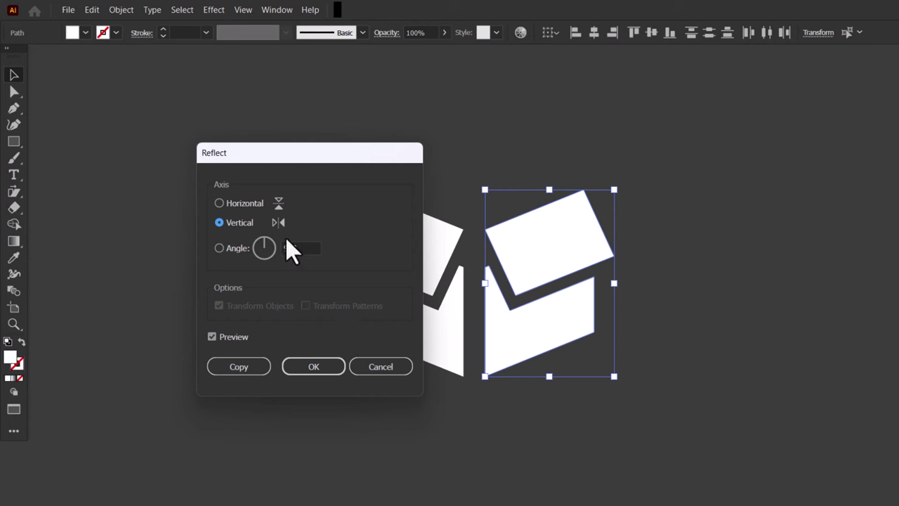
left_click(327, 365)
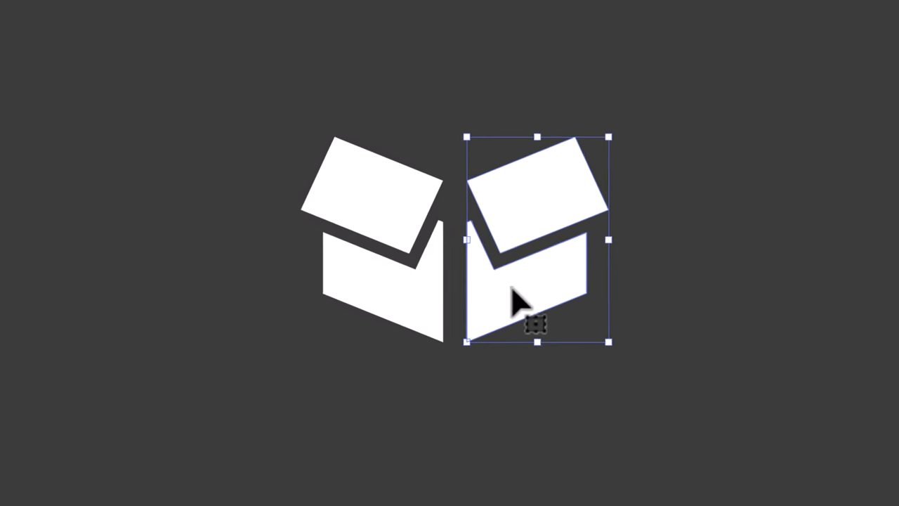
- Narrow the gap between the two box halves and reposition the complete box on the canvas
left_click_drag(529, 339, 524, 334)
left_click_drag(507, 295, 497, 281)
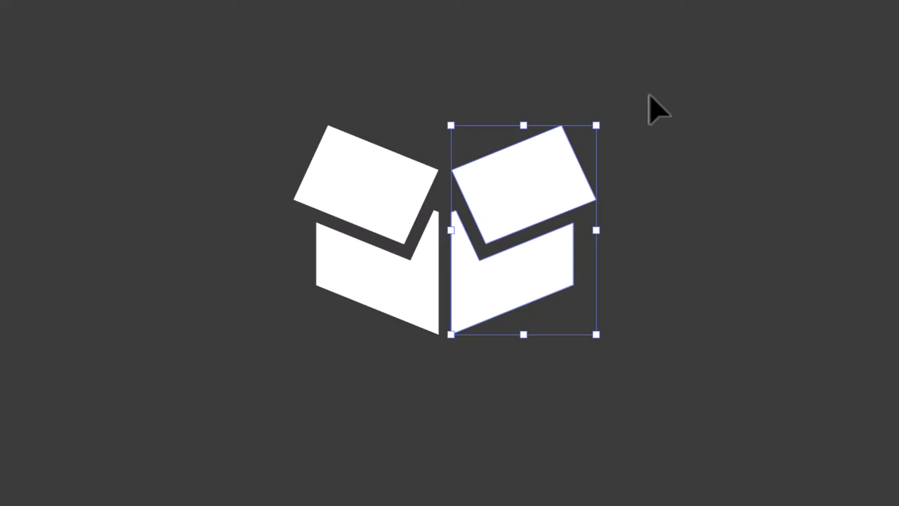
left_click_drag(648, 97, 387, 247)
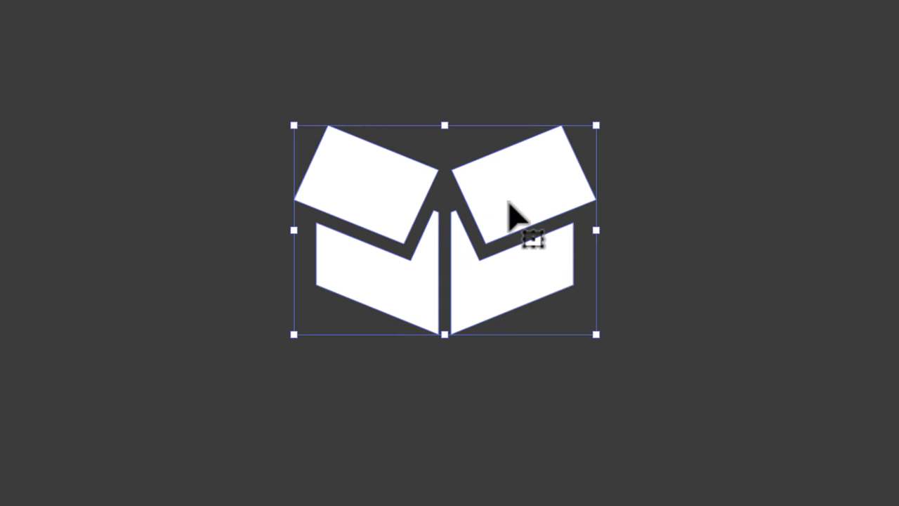
left_click_drag(508, 203, 584, 123)
left_click(779, 238)
- Duplicate both box flaps straight up about 112 px, keeping the copies aligned with the originals
left_click(622, 260)
left_click(471, 257, "shift")
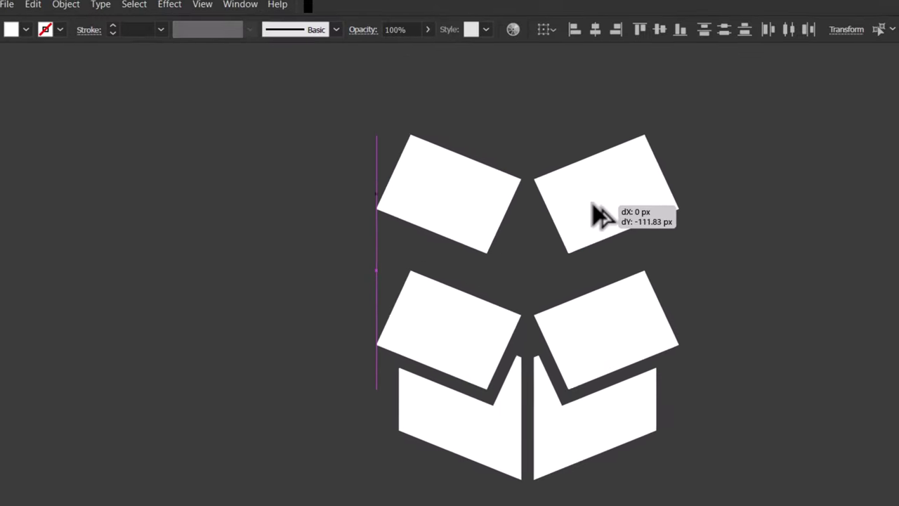
left_click_drag(594, 211, 590, 209)
- Reflect the duplicated flaps across the horizontal axis and place them just above the original flaps with a narrow gap
left_click(66, 5)
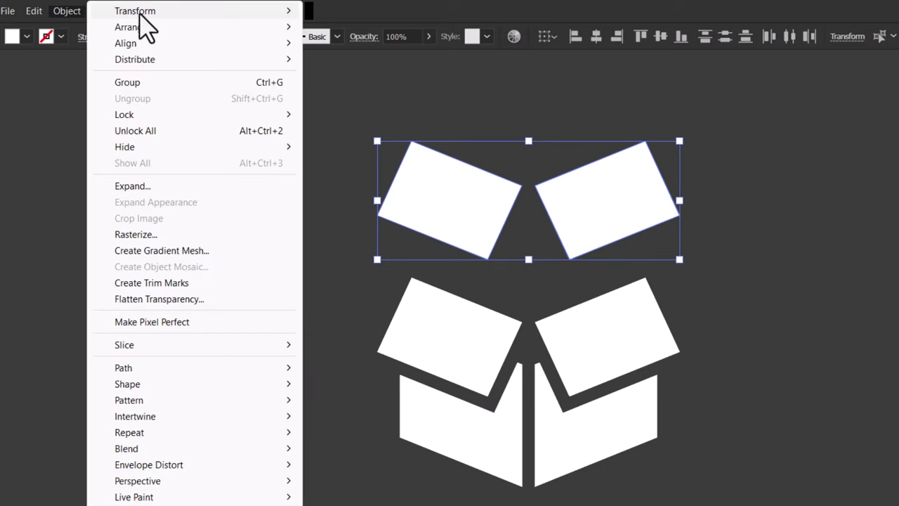
mouse_move(138, 14)
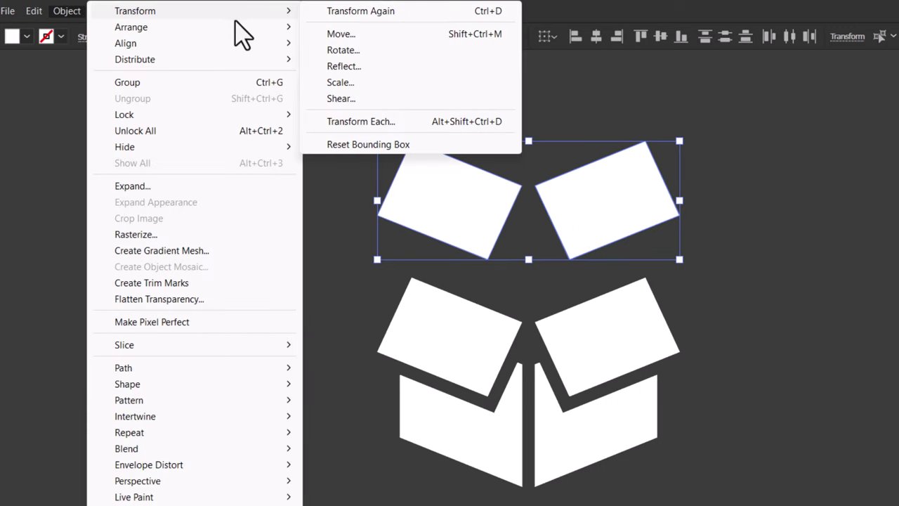
left_click(342, 66)
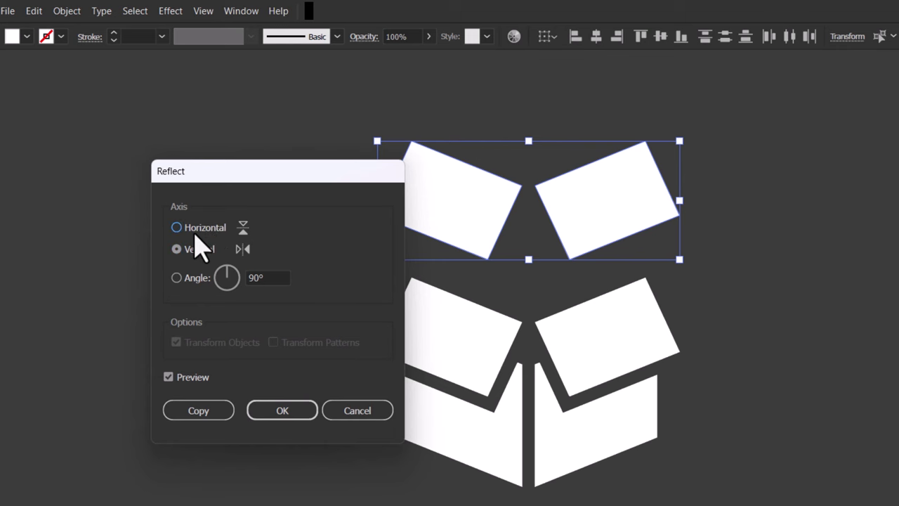
left_click(306, 412)
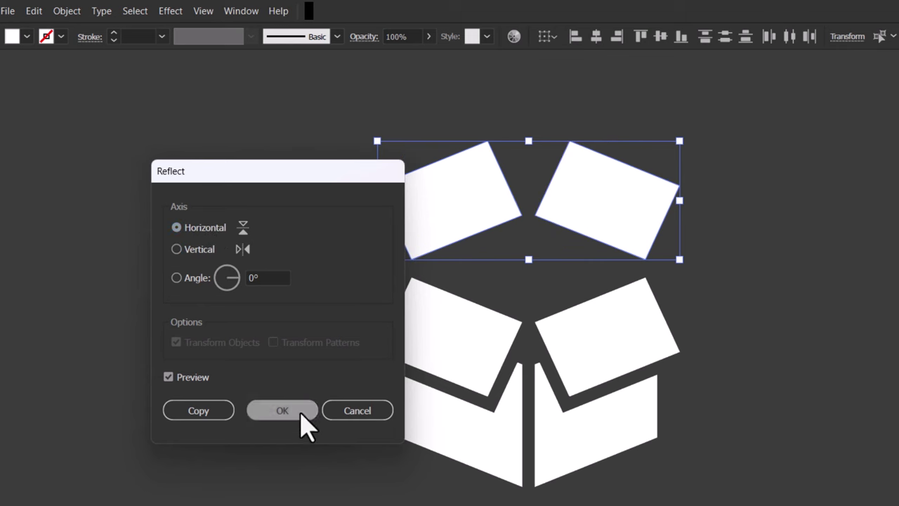
left_click_drag(537, 125, 537, 132)
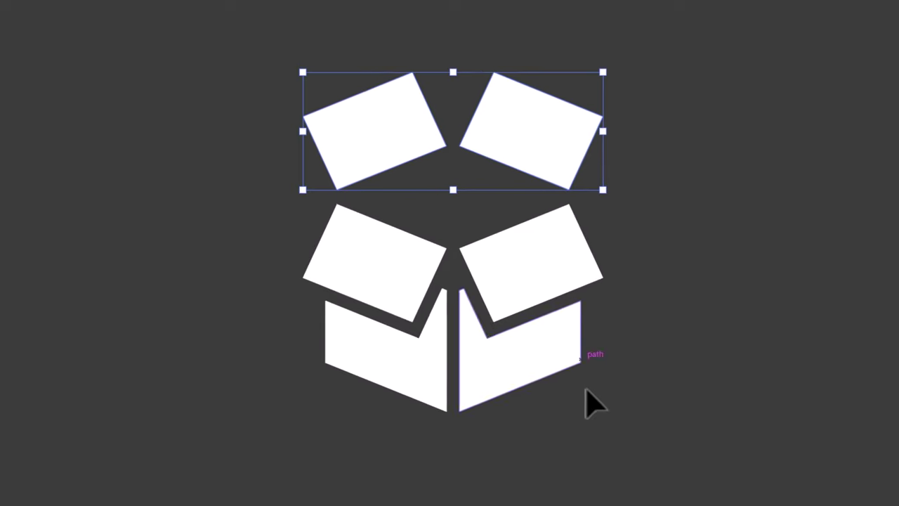
left_click(564, 457)
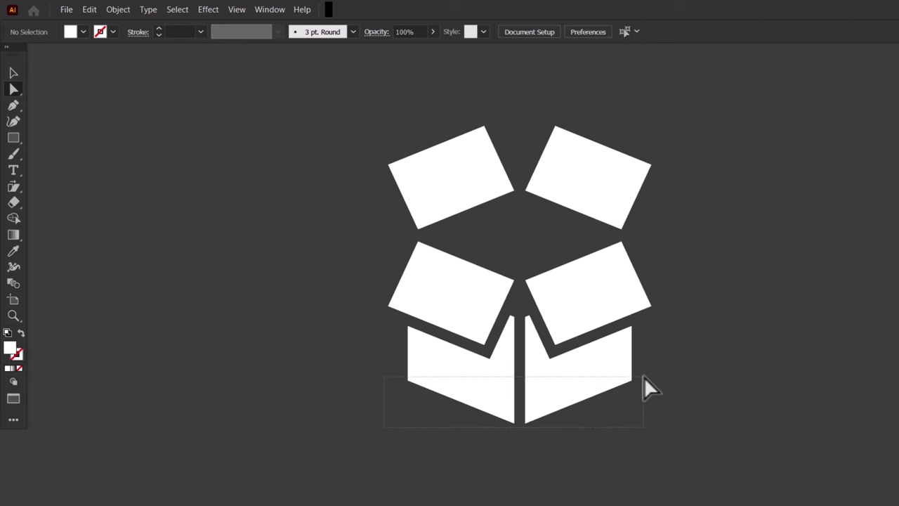
- Shorten the two lower box panels by raising their bottom anchor points together
left_click_drag(644, 376, 646, 374)
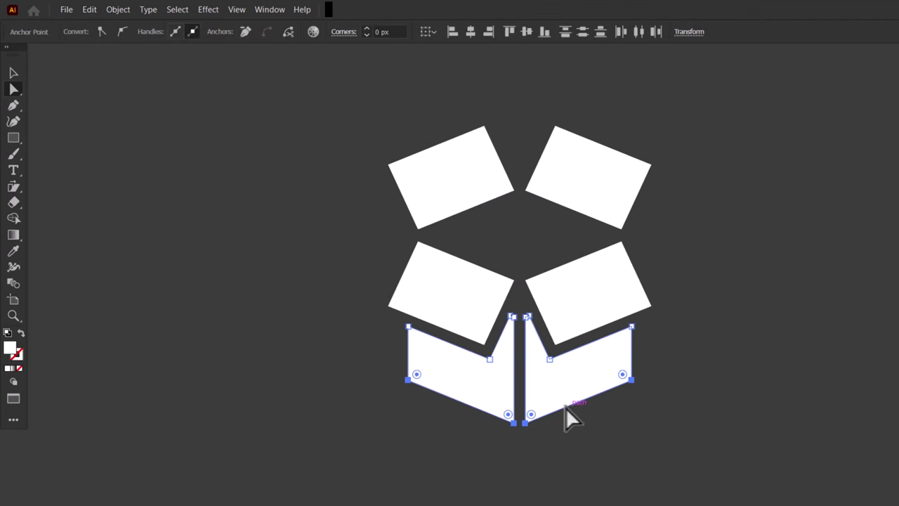
left_click_drag(565, 407, 569, 382)
key("v")
left_click(572, 392)
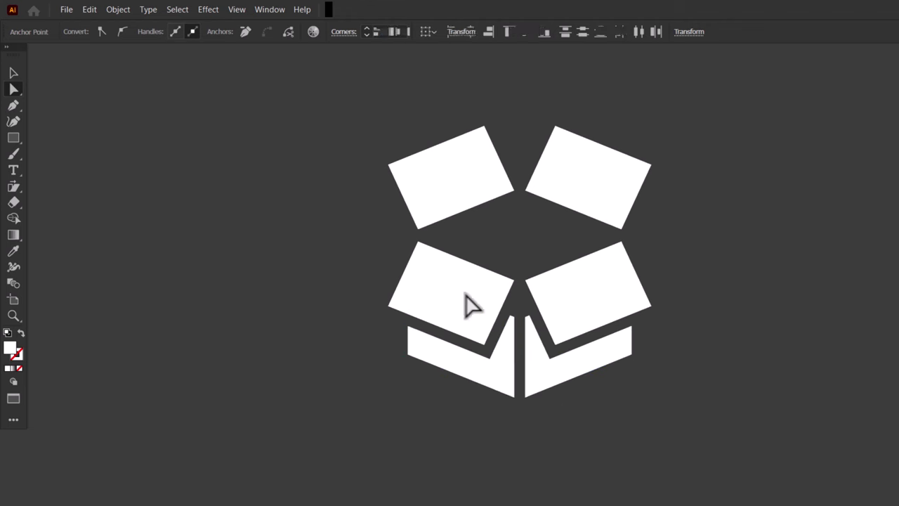
- Scale the complete box down proportionally and move it right to free space for the bear
scroll(470, 281, "up", 2)
key("ctrl+a")
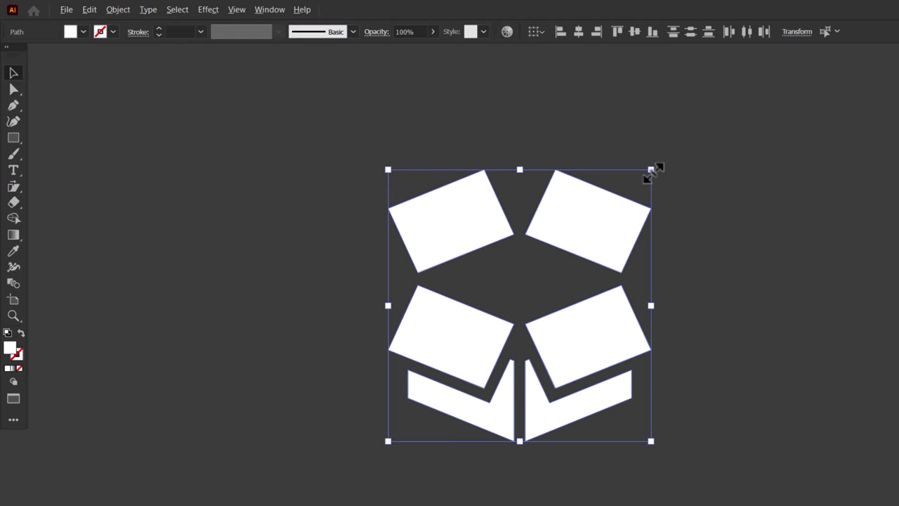
left_click_drag(650, 169, 640, 178)
left_click_drag(604, 218, 840, 238)
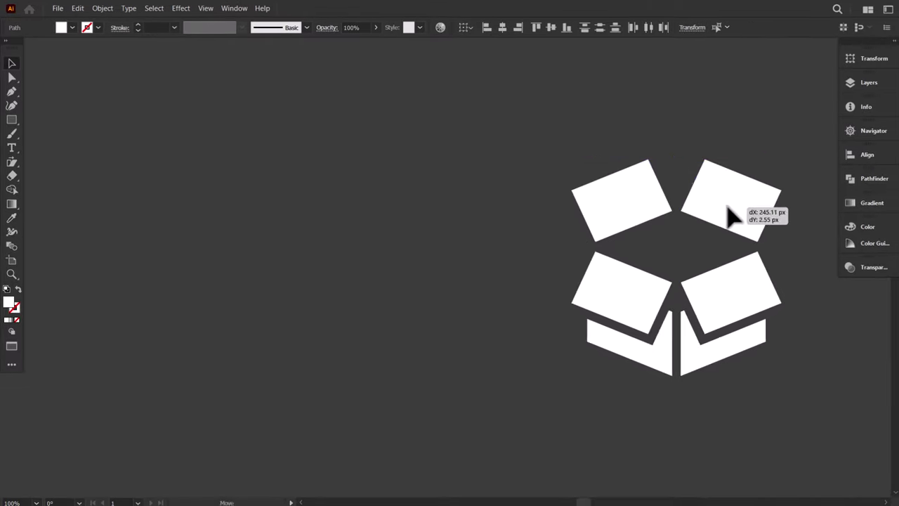
left_click(461, 211)
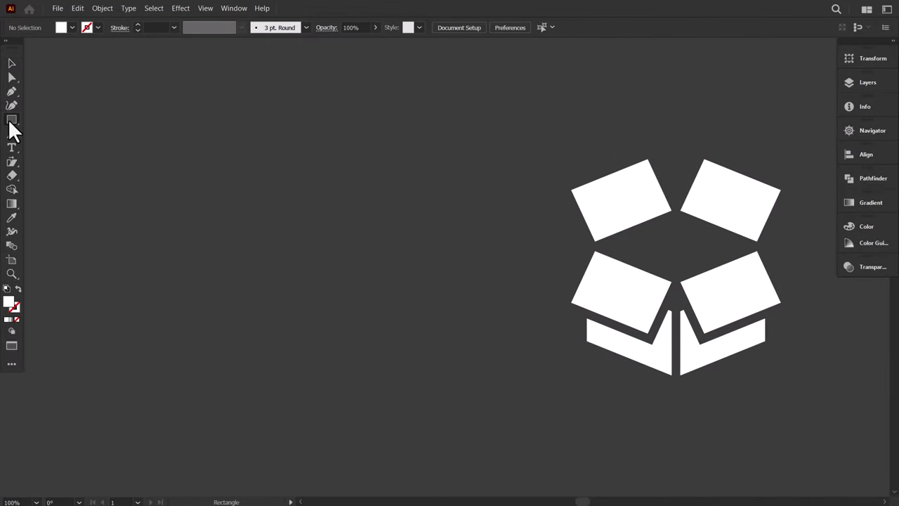
- Draw a wide white ellipse for the bear's head and overlap its lower part with a slightly smaller duplicate
left_click_drag(9, 120, 55, 133)
left_click_drag(215, 123, 403, 276)
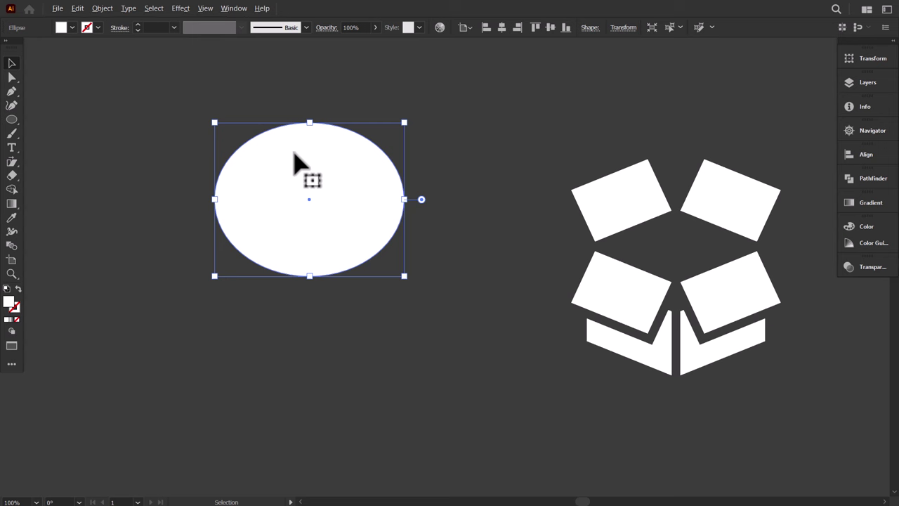
left_click_drag(295, 149, 302, 221)
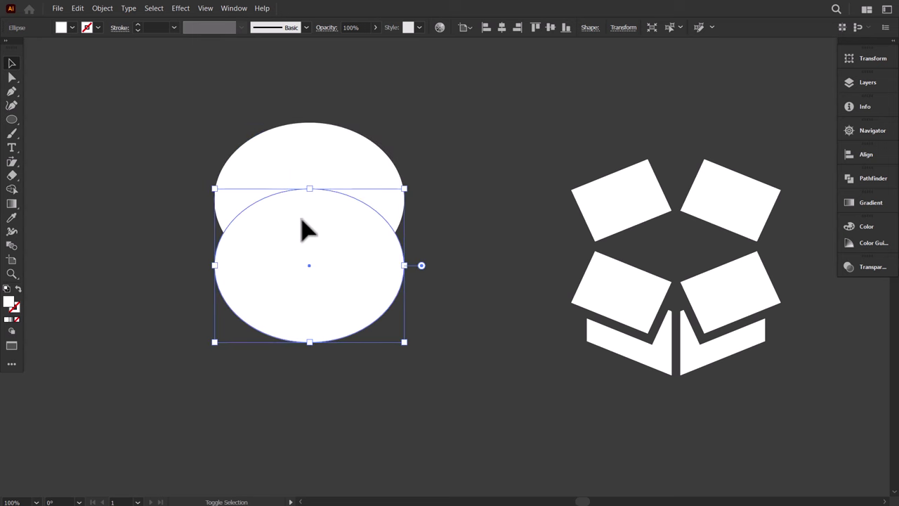
left_click_drag(313, 344, 314, 324)
- Create a smaller, tilted copy of the ellipse and place it on the head's upper left as an ear
left_click_drag(321, 277, 281, 172)
left_click_drag(343, 106, 276, 116)
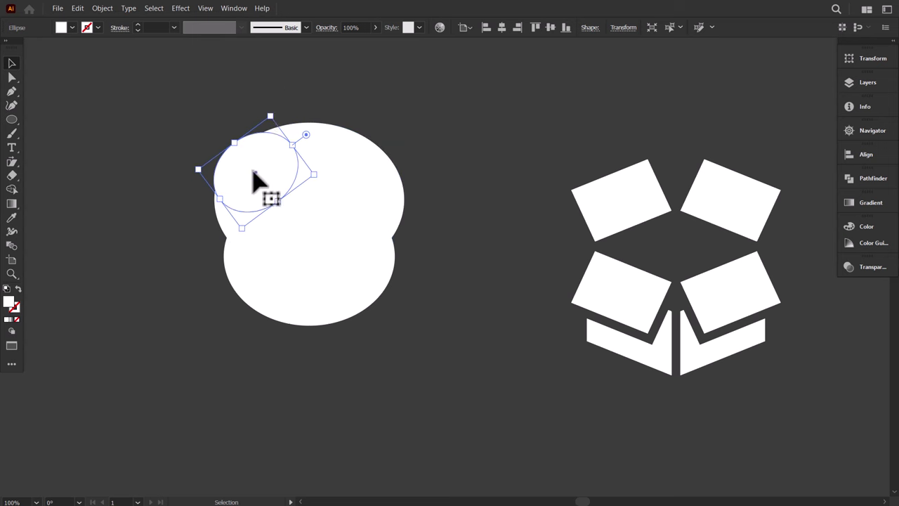
left_click_drag(255, 173, 240, 143)
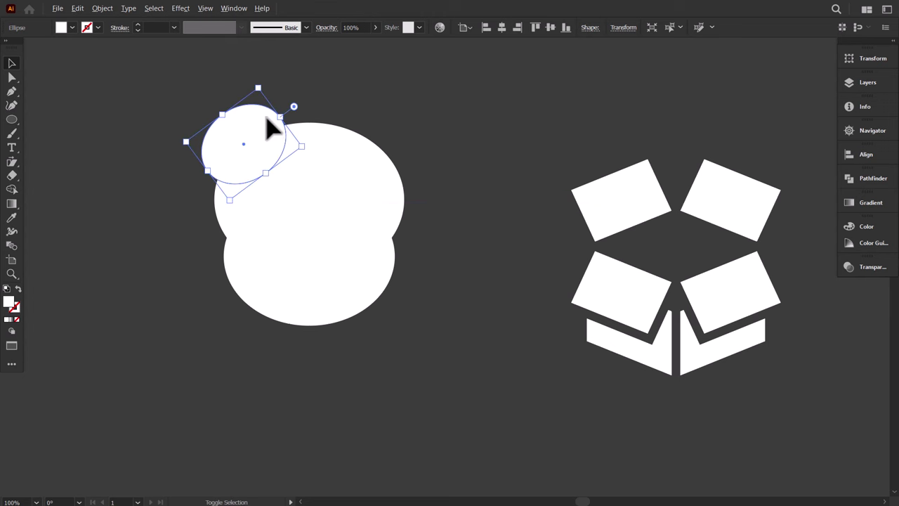
- Duplicate the ear to the other side of the head, mirror it left to right, and shift it outward to match
left_click_drag(261, 87, 372, 134)
left_click(104, 8)
mouse_move(151, 9)
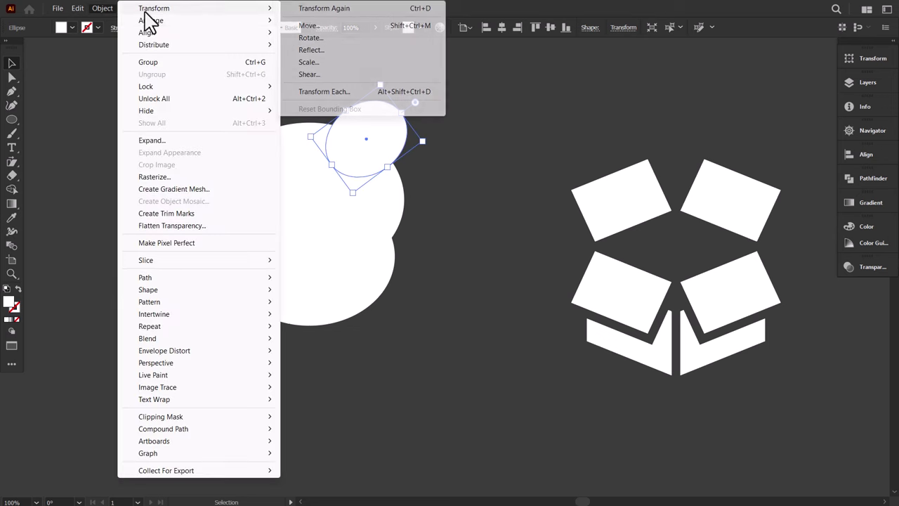
left_click(318, 50)
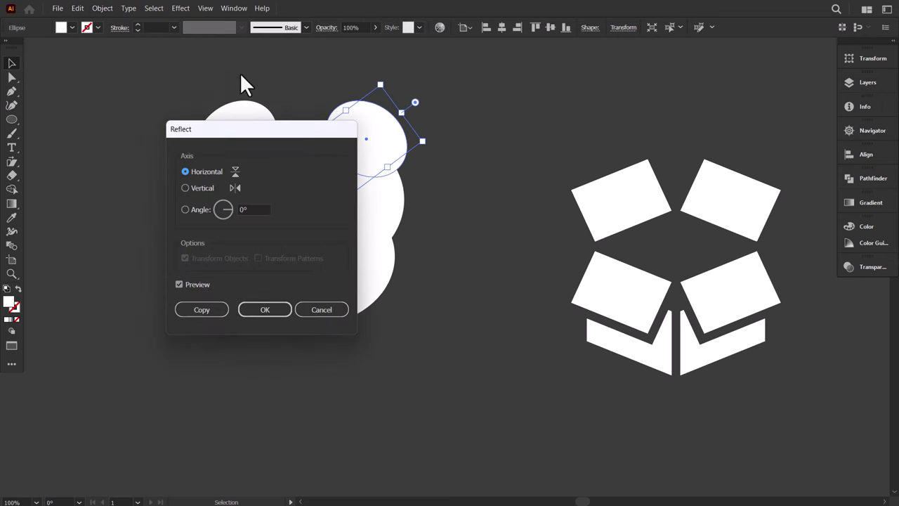
left_click(270, 315)
left_click_drag(366, 139, 381, 151)
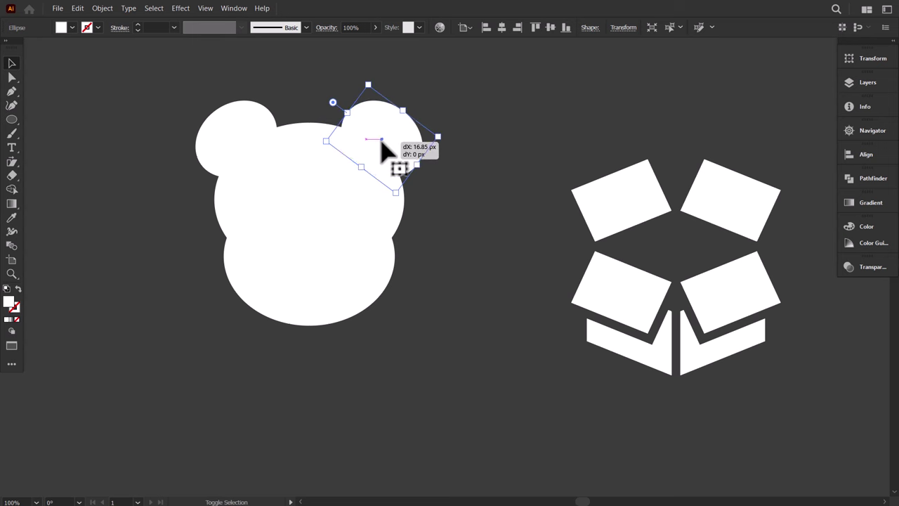
- Group the two ears and align them with both head ellipses on their horizontal centers
left_click(239, 137, "shift")
right_click(244, 135)
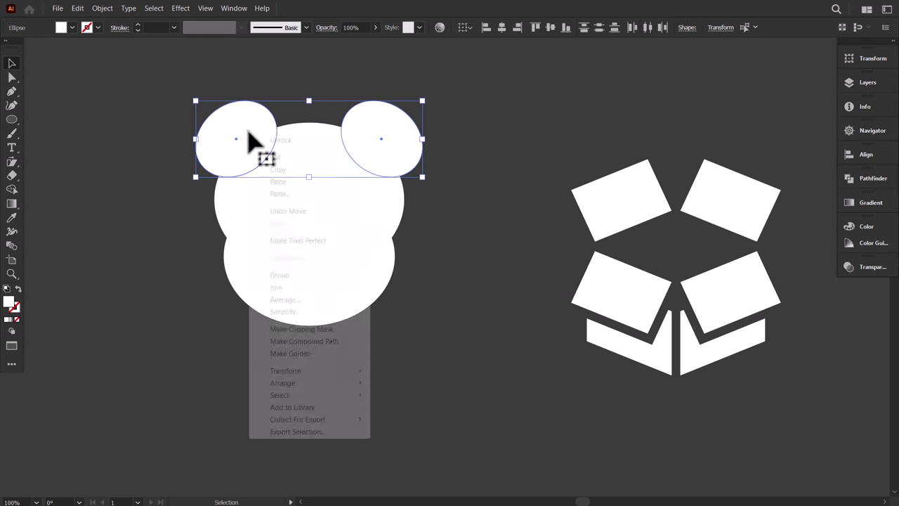
left_click(281, 276)
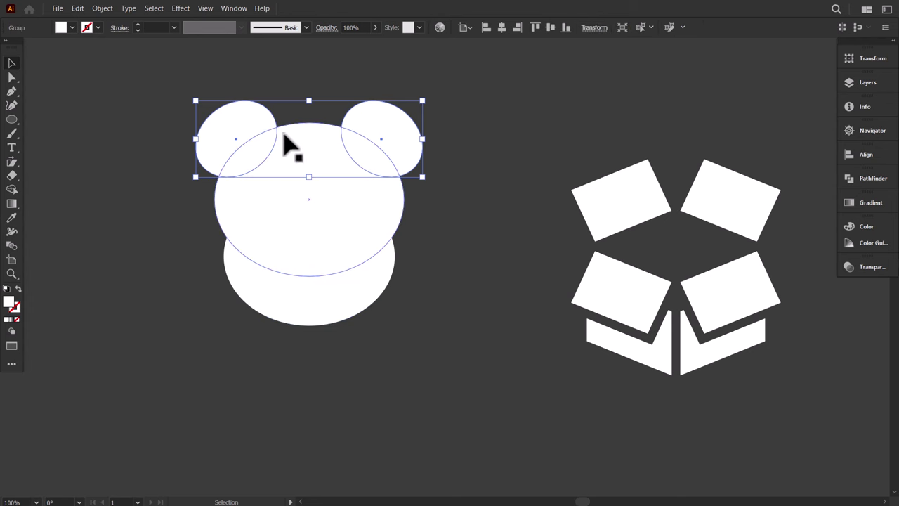
key("ctrl+a")
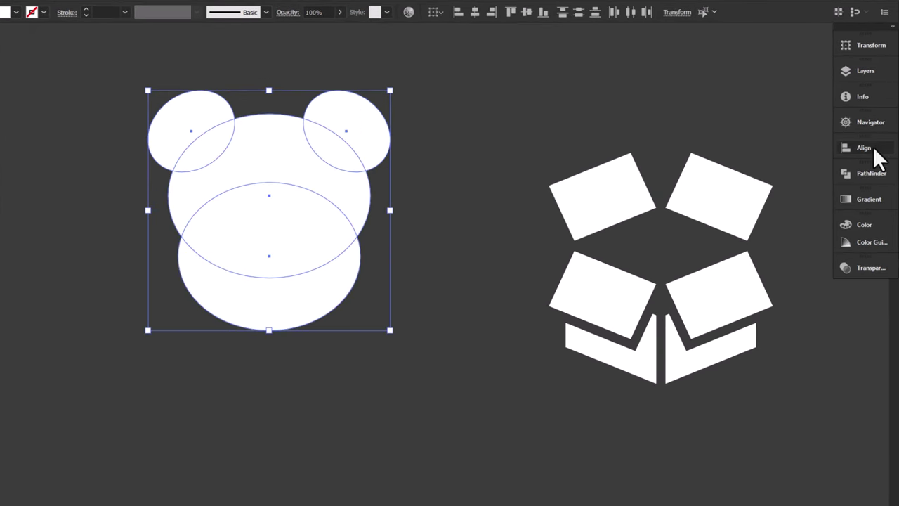
left_click(860, 153)
left_click(716, 175)
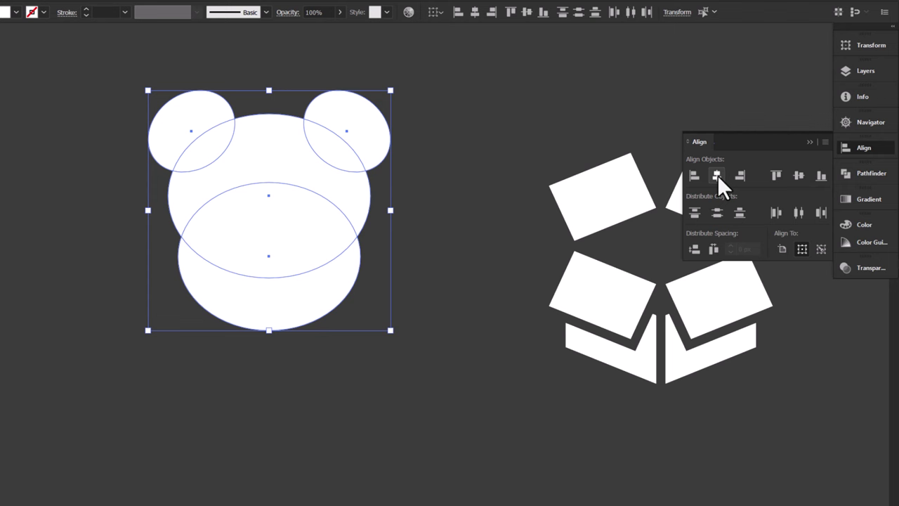
left_click(810, 142)
left_click(421, 140)
- Scale the grouped ears down slightly and unite them with both head ellipses into one bear silhouette
left_click(379, 123)
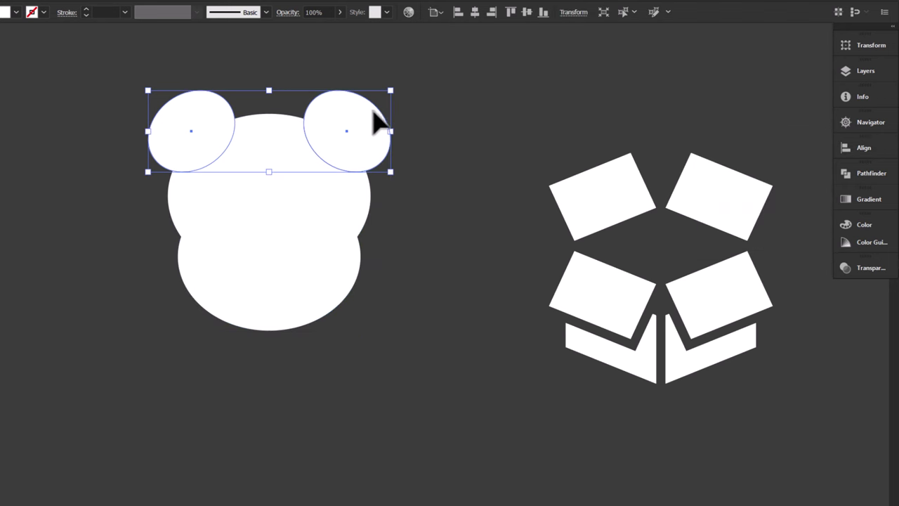
left_click_drag(385, 92, 390, 96)
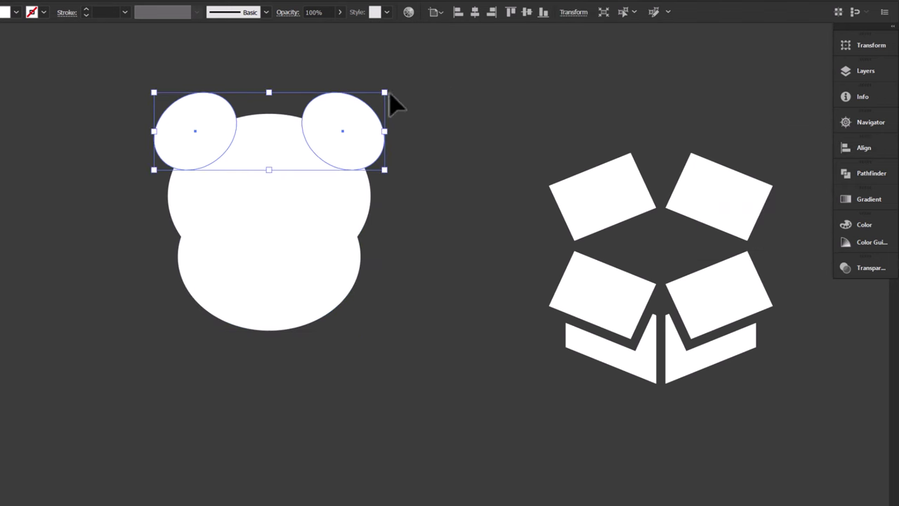
key("ctrl+a")
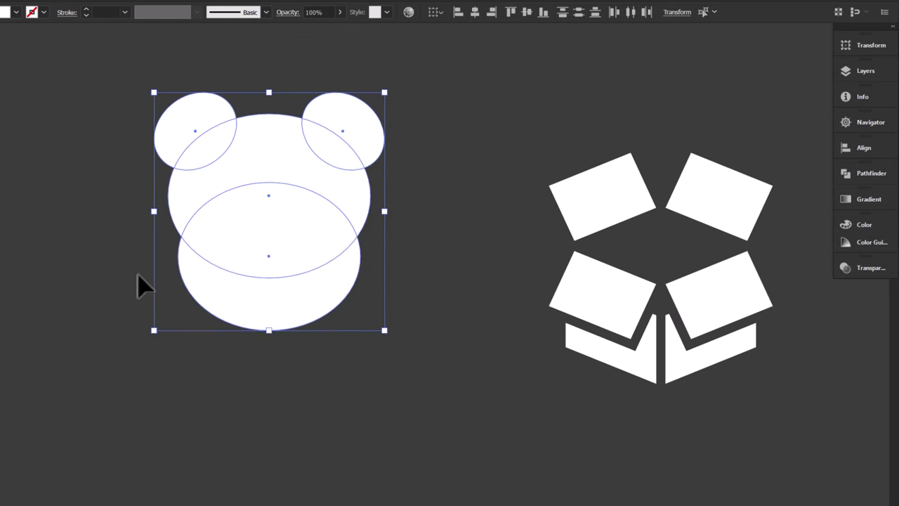
left_click(881, 180)
left_click(700, 201)
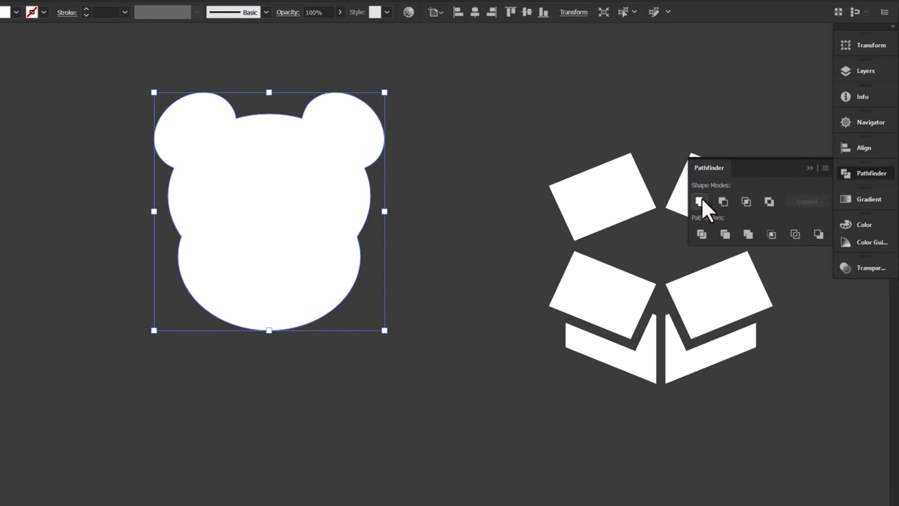
left_click(810, 168)
- Move the bear silhouette farther from the box and place a white circle in the space between them
left_click_drag(367, 175, 196, 191)
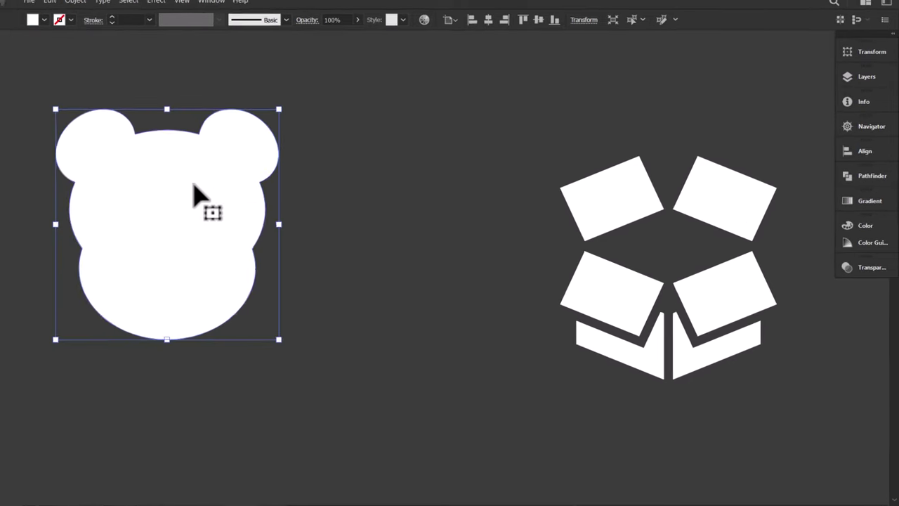
left_click(301, 214)
left_click(11, 120)
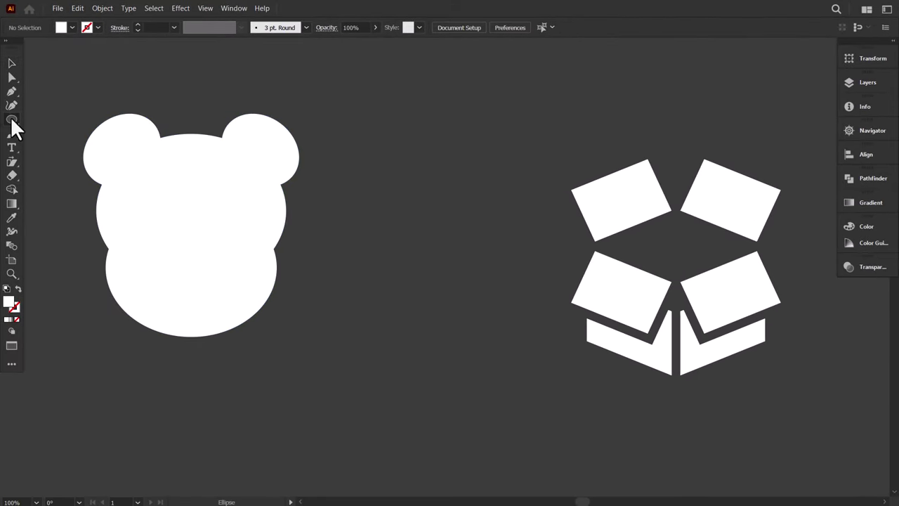
left_click_drag(370, 202, 458, 286)
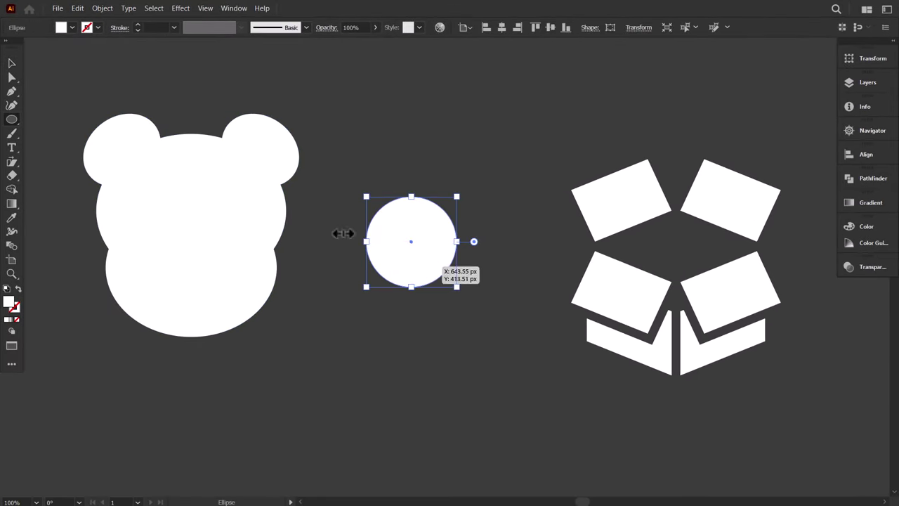
left_click(15, 63)
left_click_drag(423, 243, 423, 175)
- Pull the circle's lowest anchor point down to form an inverted egg shape and lower the shape slightly
left_click(12, 77)
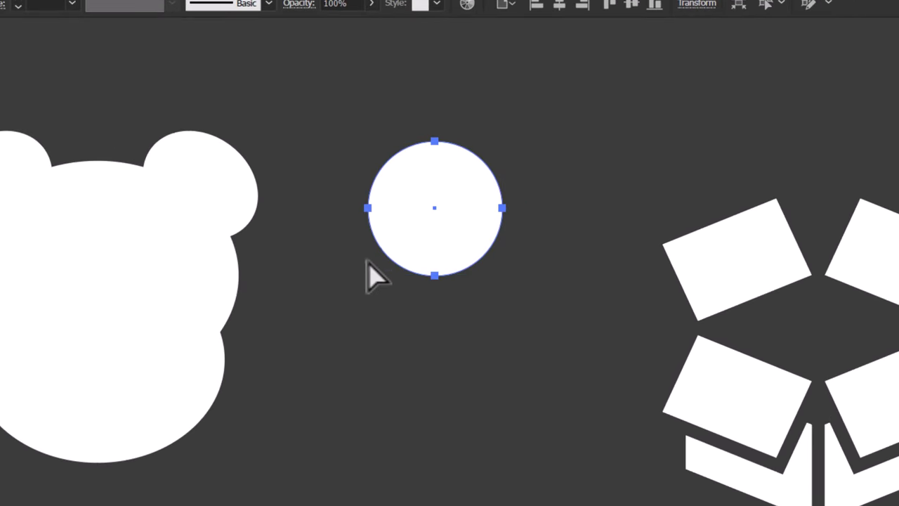
left_click_drag(434, 275, 435, 326)
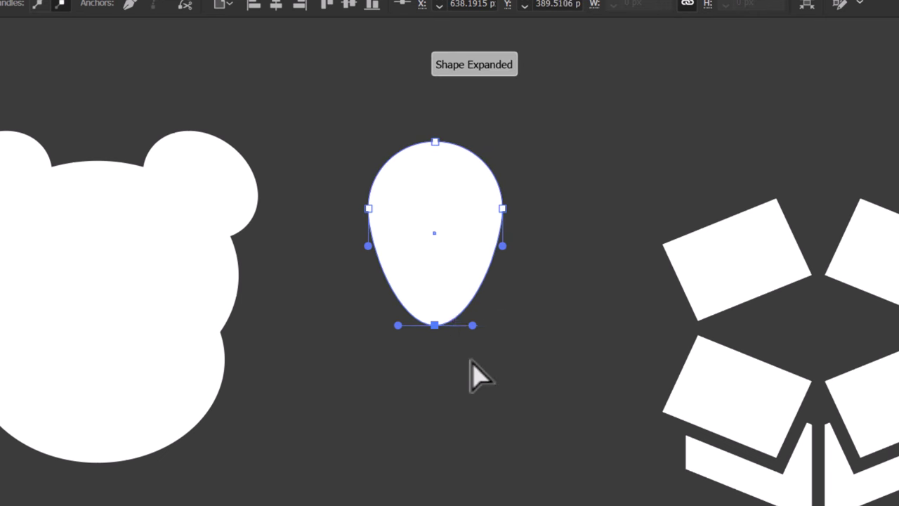
key("v")
left_click(469, 372)
left_click_drag(453, 273, 454, 298)
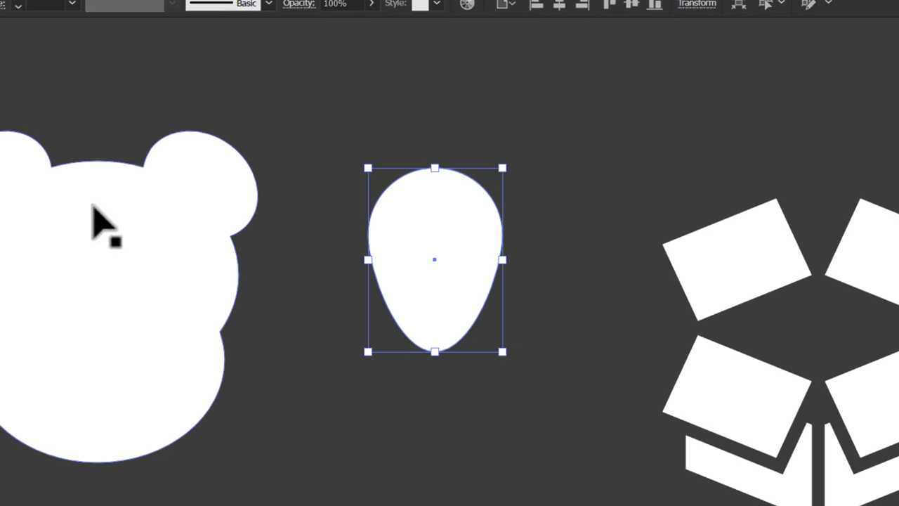
- Draw a dark gray ellipse as the nose in the upper part of the egg shape and align both on their horizontal centers
left_click(291, 277)
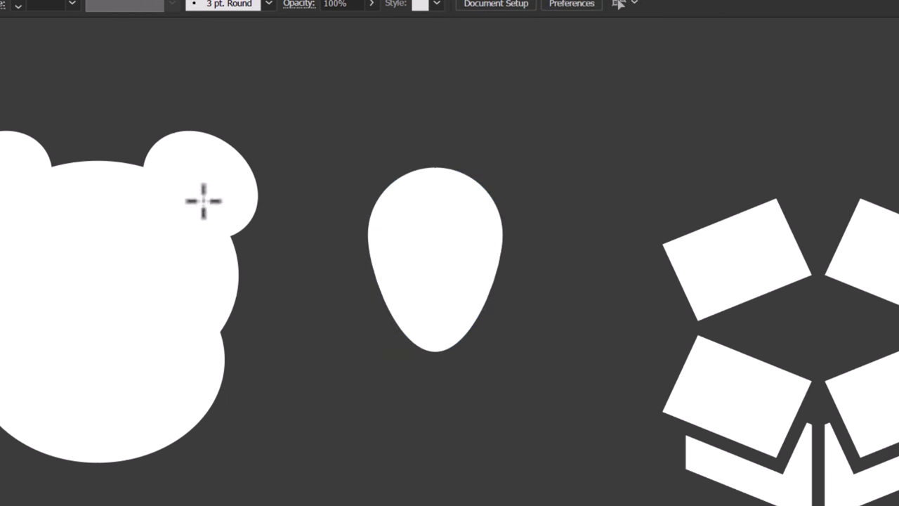
left_click_drag(412, 195, 485, 254)
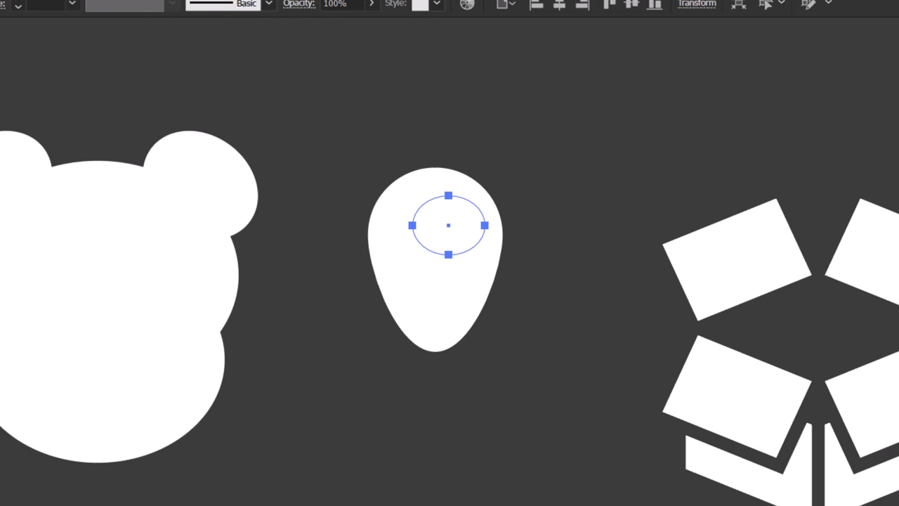
key("v")
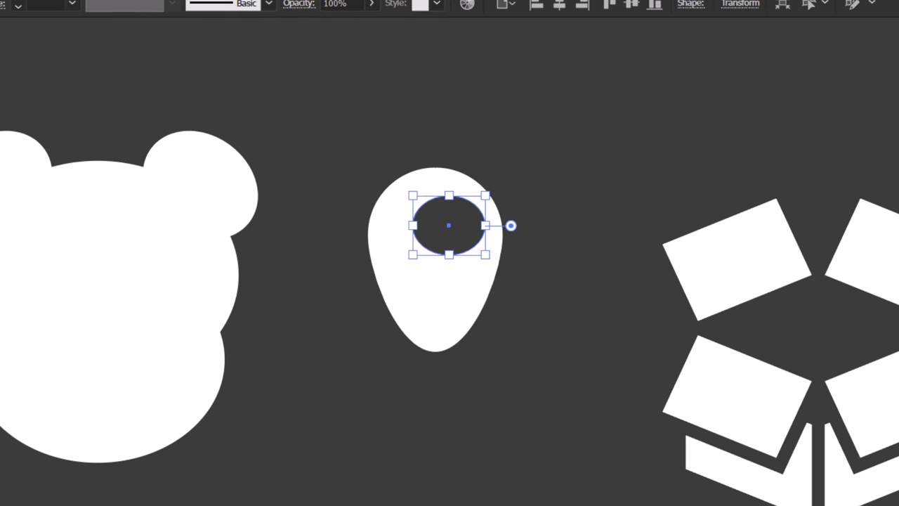
left_click(479, 265, "shift")
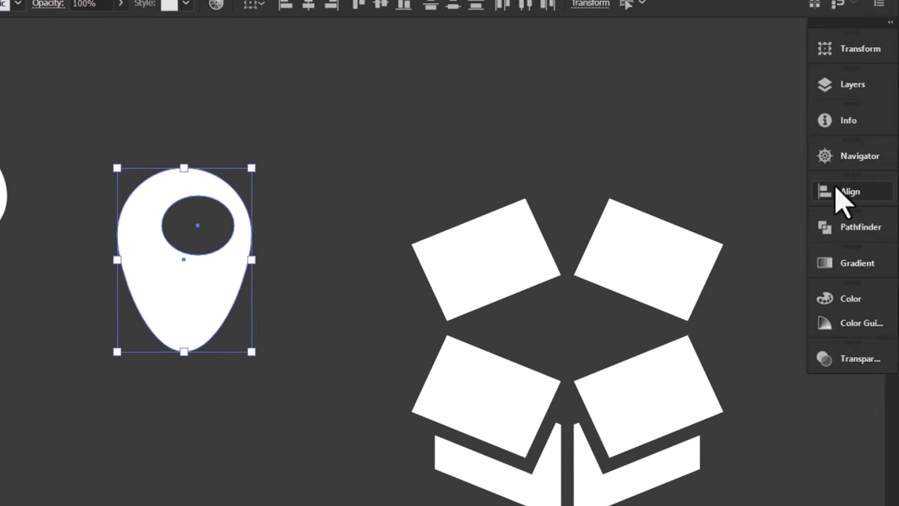
left_click(840, 194)
left_click(645, 229)
left_click(775, 183)
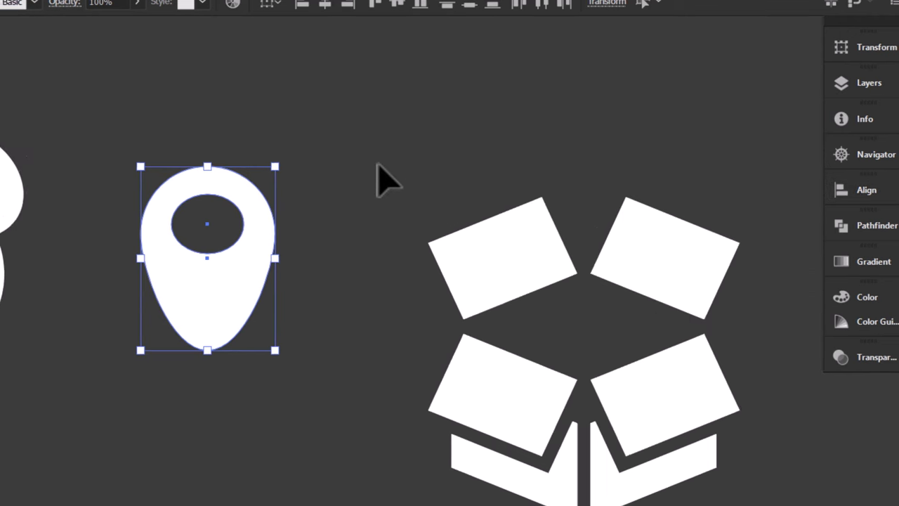
left_click(379, 179)
- Enlarge the nose ellipse slightly within the egg shape
left_click(237, 235)
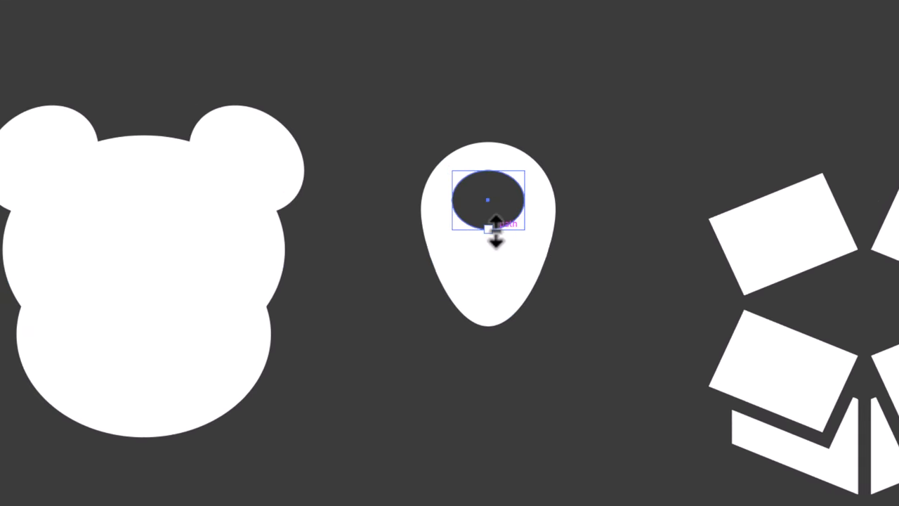
left_click_drag(496, 229, 496, 244)
left_click(617, 266)
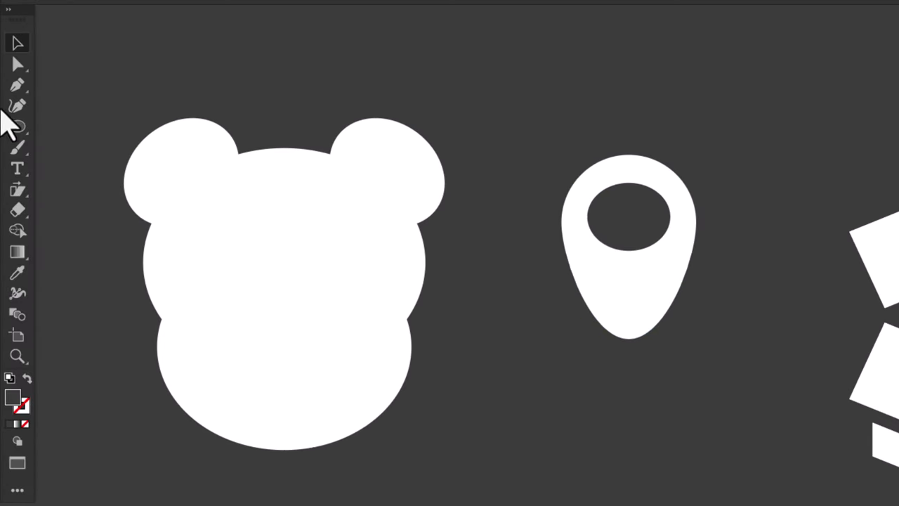
- Draw a vertical line about 61 px long down from the nose ellipse's center and give it a 10 pt stroke
left_click(18, 84)
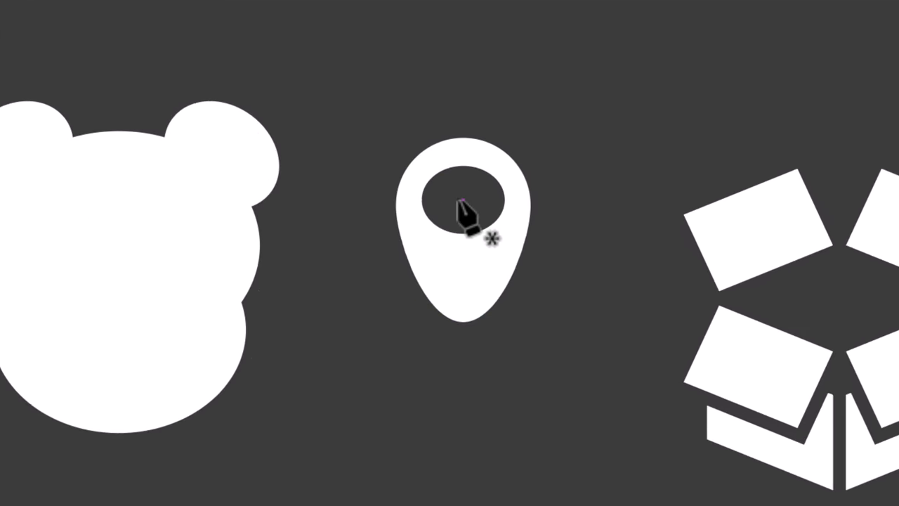
left_click(463, 200)
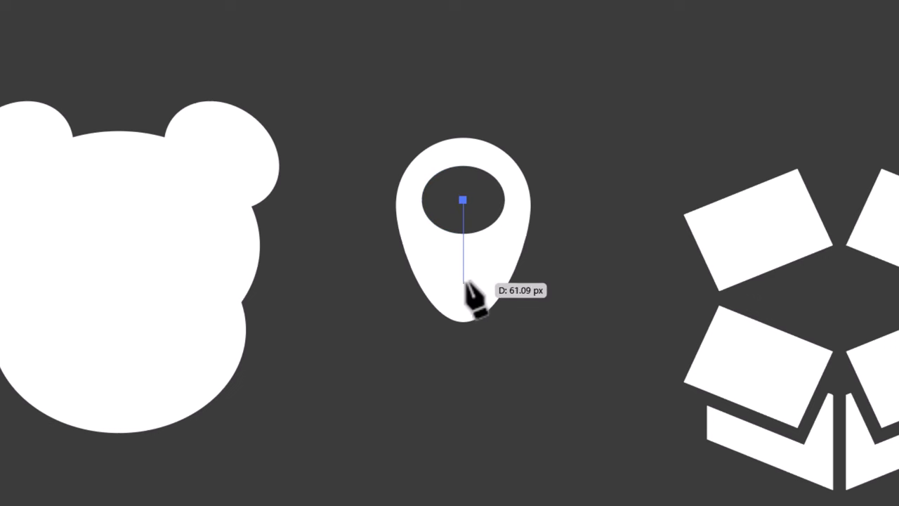
left_click(462, 286)
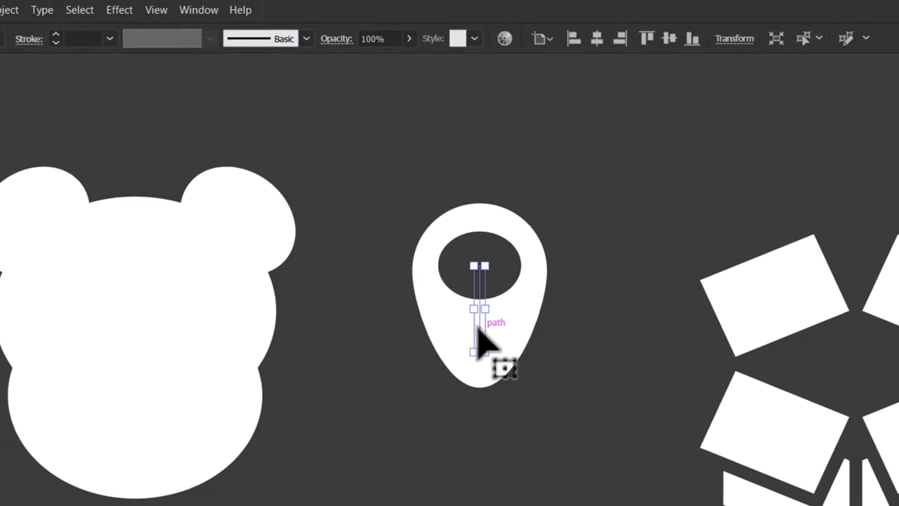
left_click(111, 42)
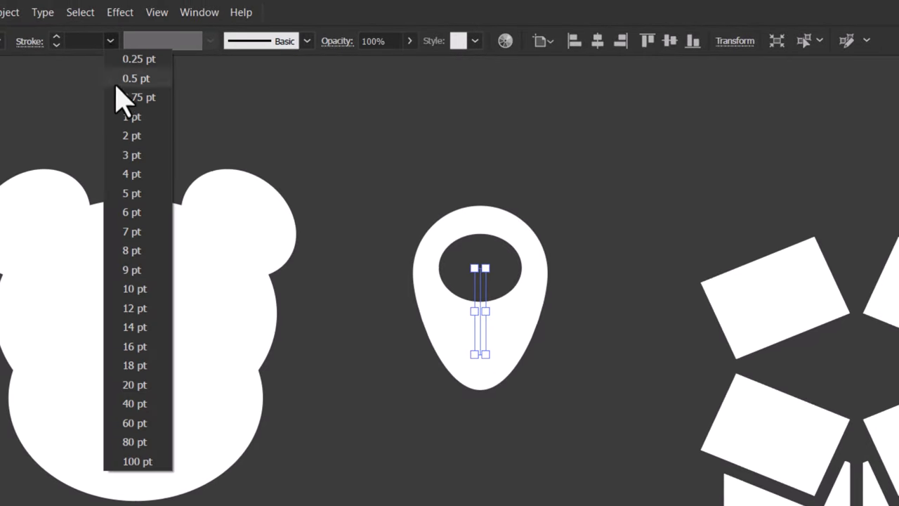
left_click(143, 293)
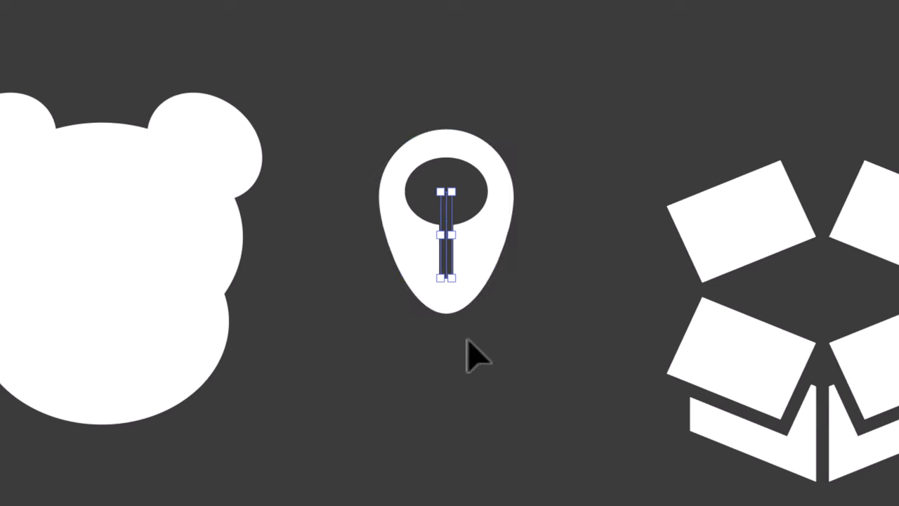
left_click(469, 354)
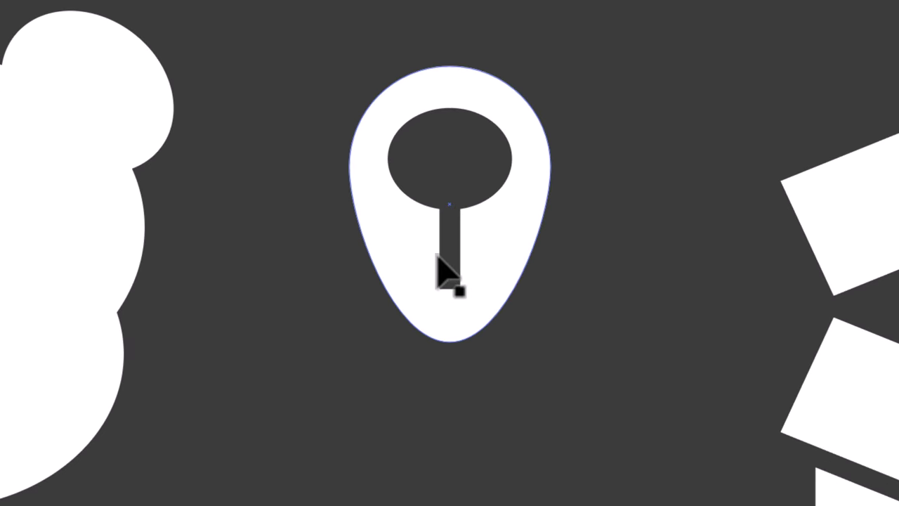
- Move the nose ellipse and its line up slightly and shorten the line from its lower end
left_click(473, 176)
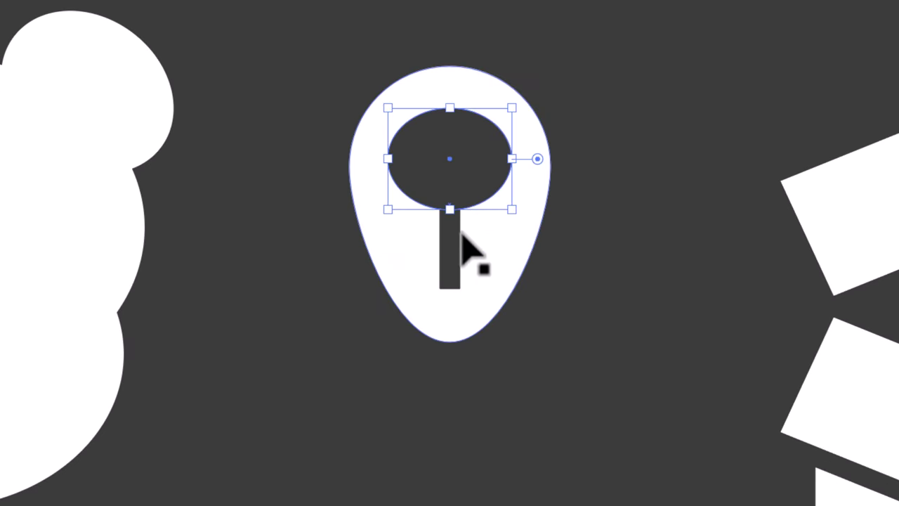
left_click_drag(463, 175, 462, 171)
left_click(654, 257)
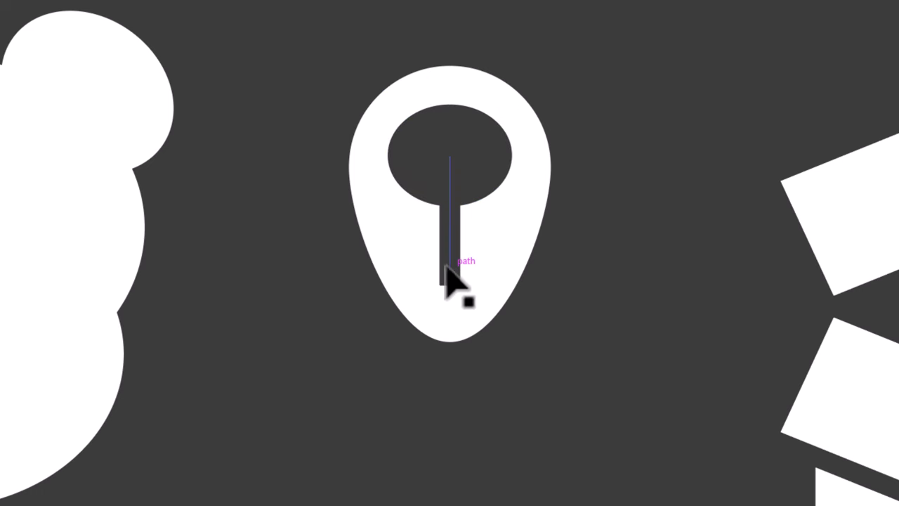
left_click_drag(449, 283, 448, 261)
left_click(601, 281)
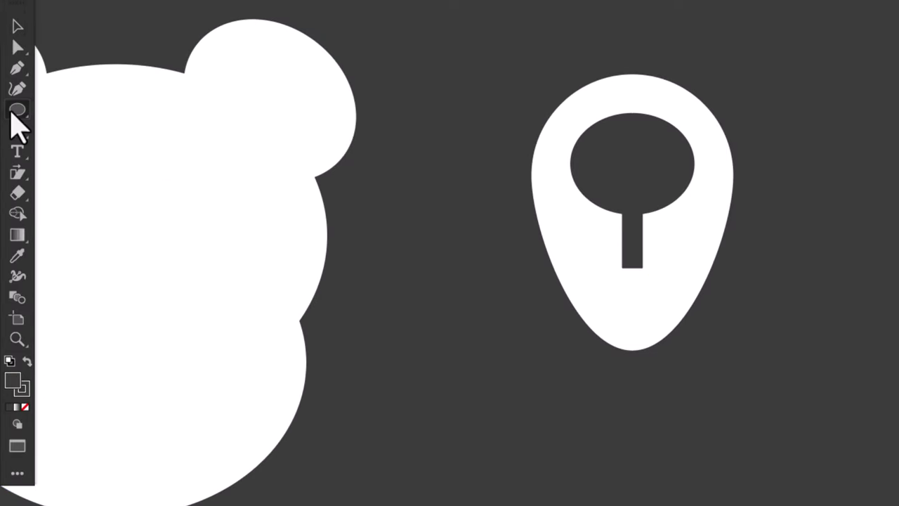
- Draw a circle beside the line's lower end and remove its fill, leaving only the 10 pt stroke
left_click(10, 107)
left_click_drag(625, 245, 698, 315)
left_click(22, 327)
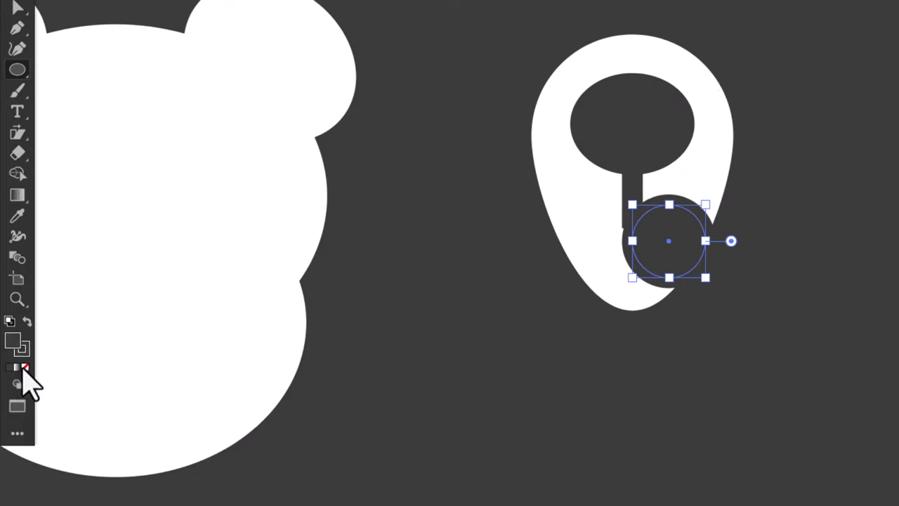
- Delete the circle's uppermost anchor point and move the remaining half circle up to meet the line's lower end
left_click(15, 91)
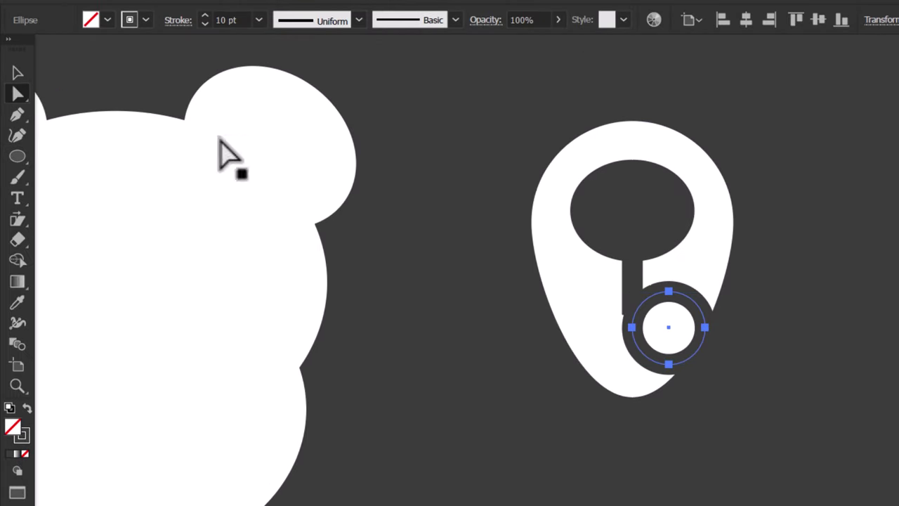
left_click(674, 301)
left_click_drag(672, 296, 671, 291)
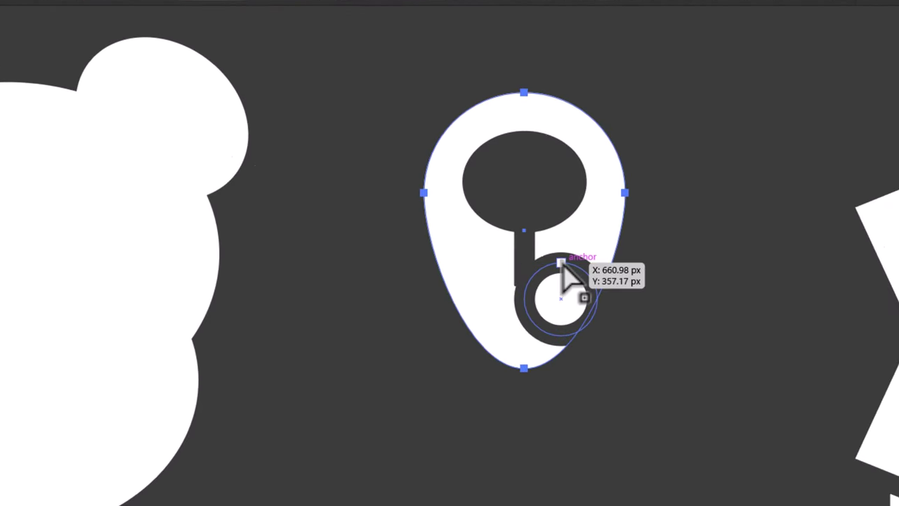
key("Delete")
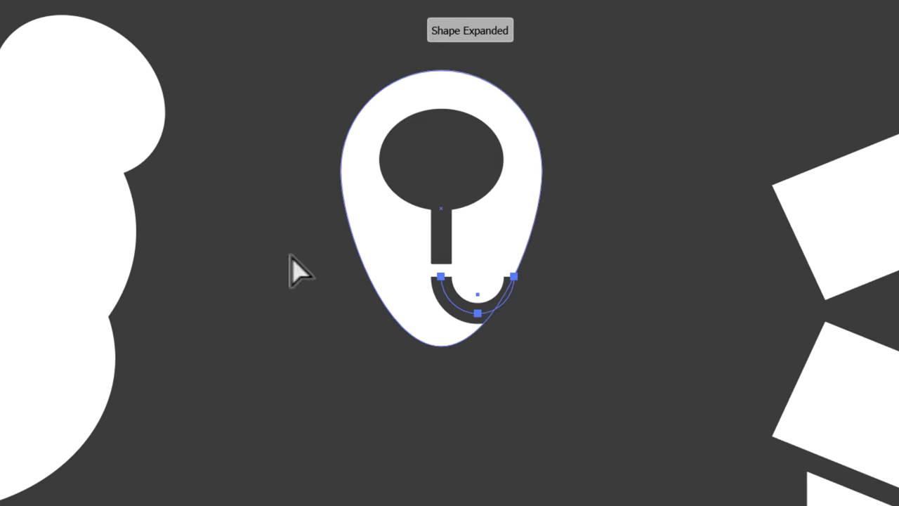
key("v")
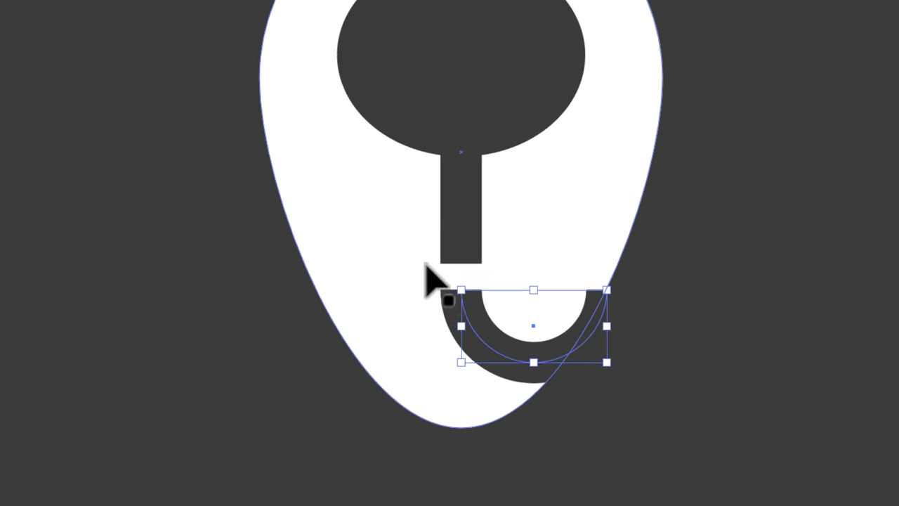
left_click_drag(481, 334, 484, 312)
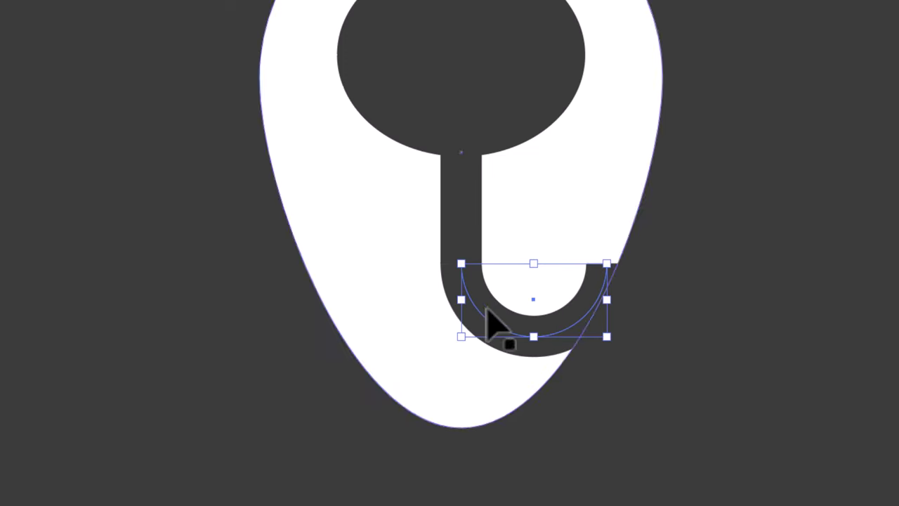
- Extend the mouth curve's outer end past the egg's edge and adjust its handles so it flares smoothly outward
key("a")
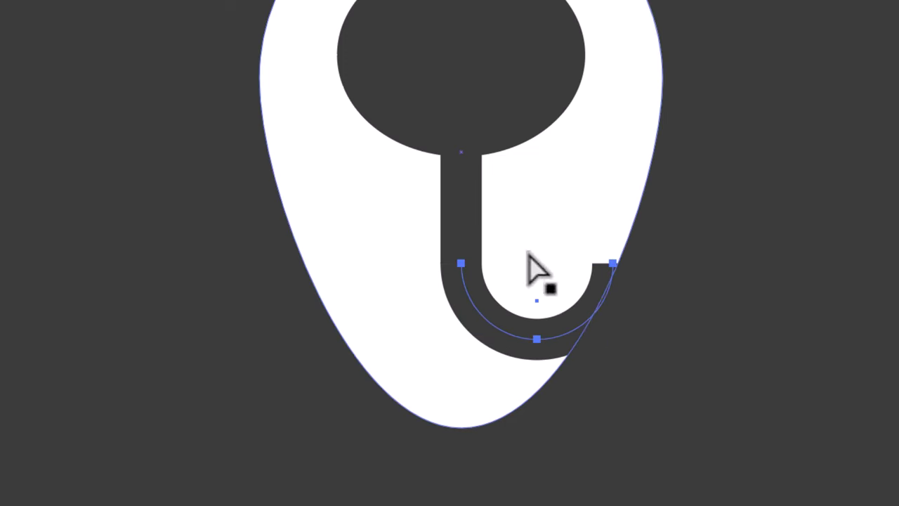
left_click(612, 264)
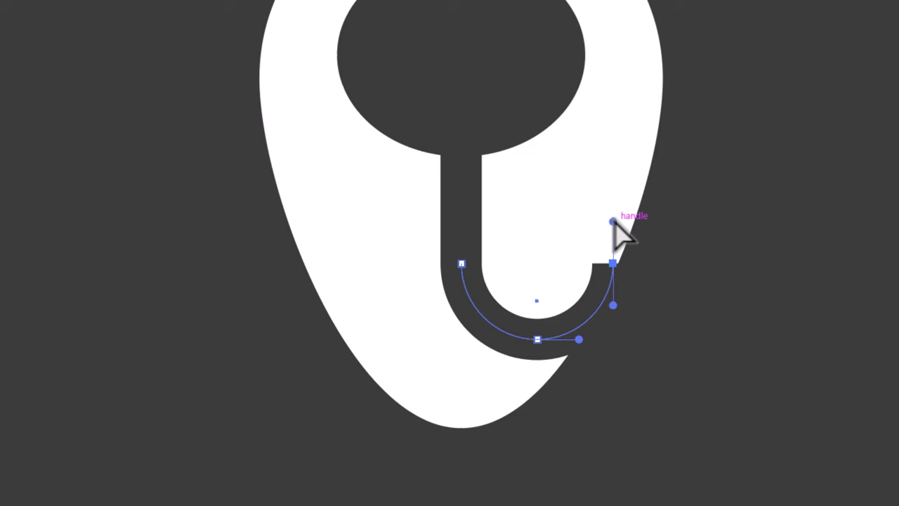
left_click_drag(613, 222, 631, 210)
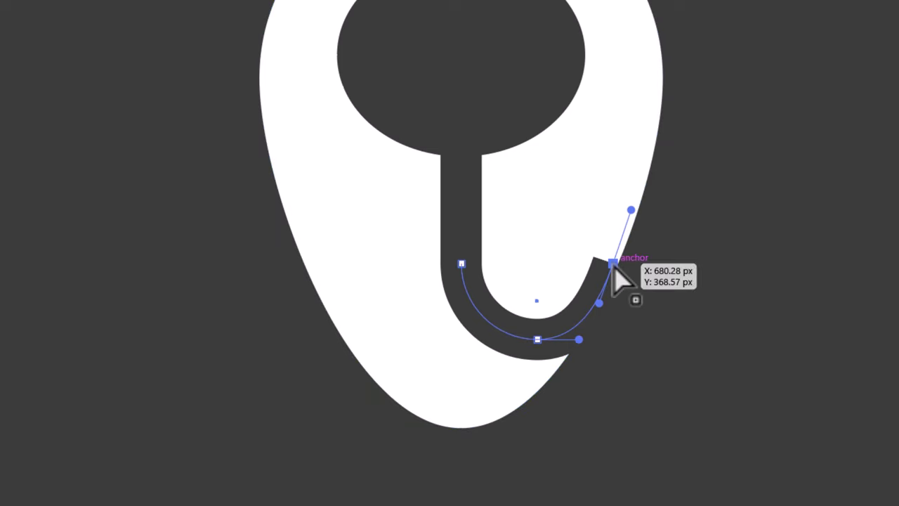
left_click_drag(613, 262, 644, 257)
left_click_drag(661, 203, 662, 210)
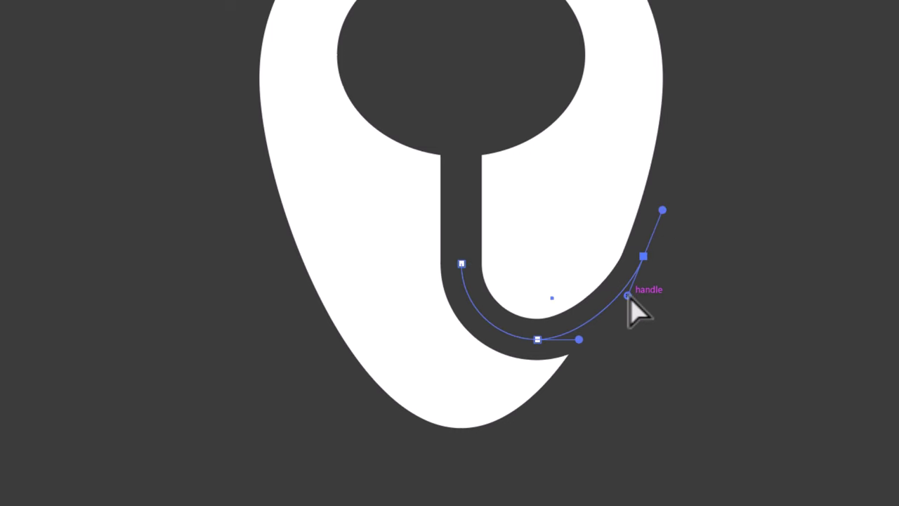
left_click_drag(627, 295, 627, 303)
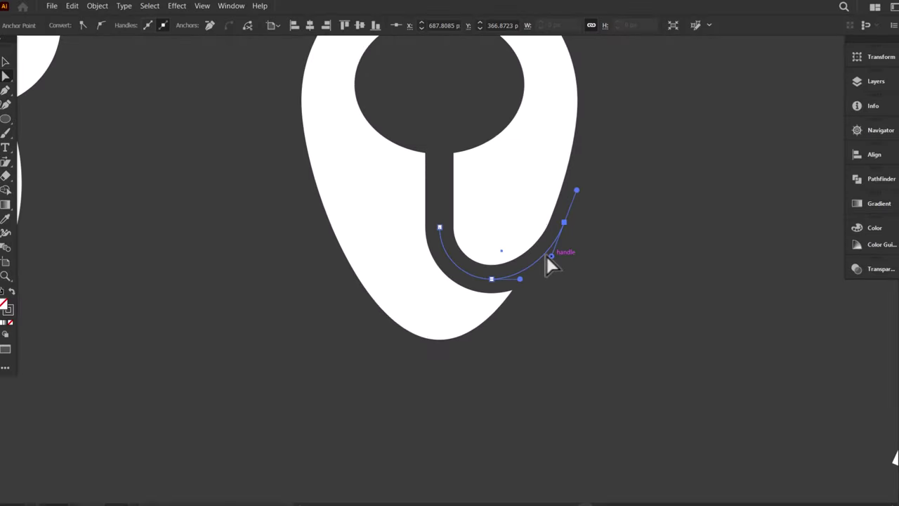
- Duplicate the mouth curve, reflect the copy across the vertical axis, and join it to the other side of the nose line
left_click(12, 63)
left_click(229, 186)
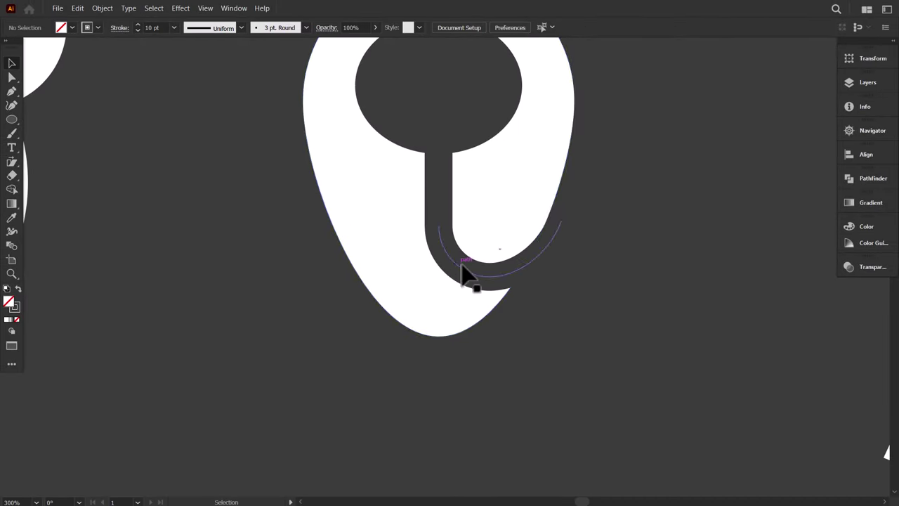
left_click_drag(463, 270, 328, 271)
left_click(102, 8)
mouse_move(158, 9)
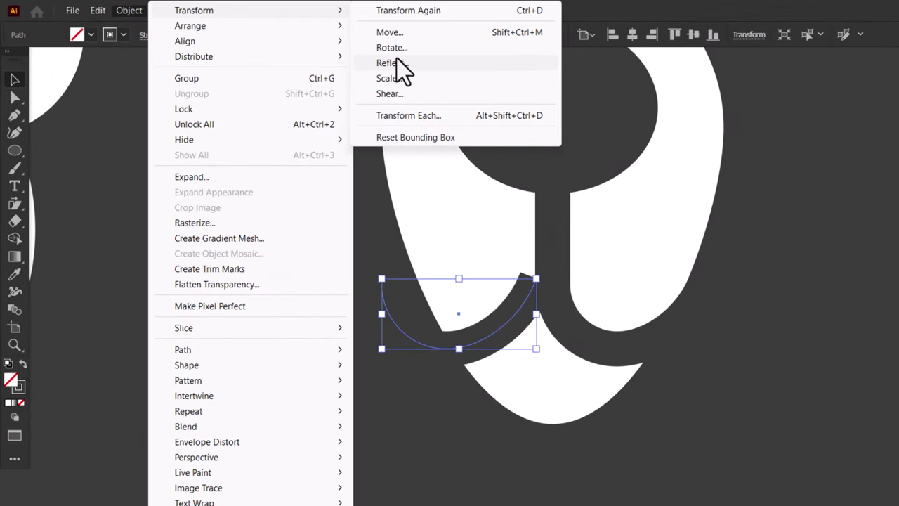
left_click(397, 63)
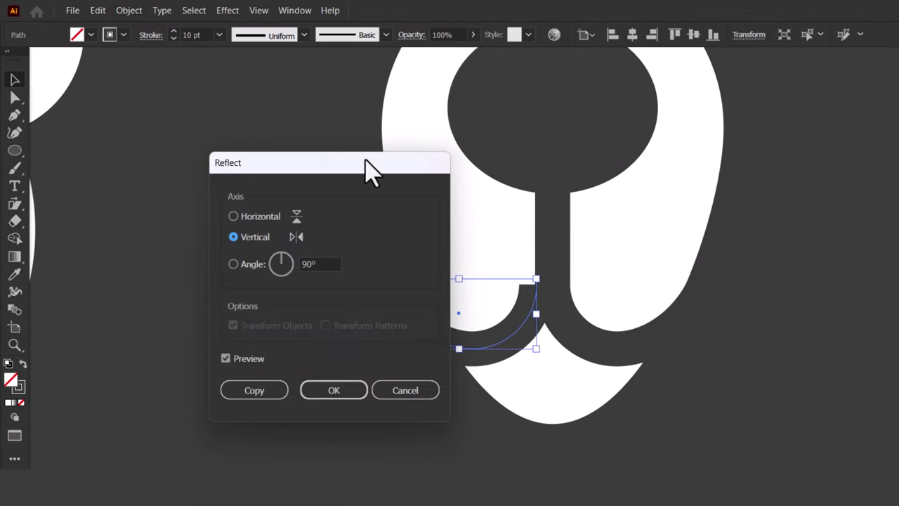
left_click(334, 391)
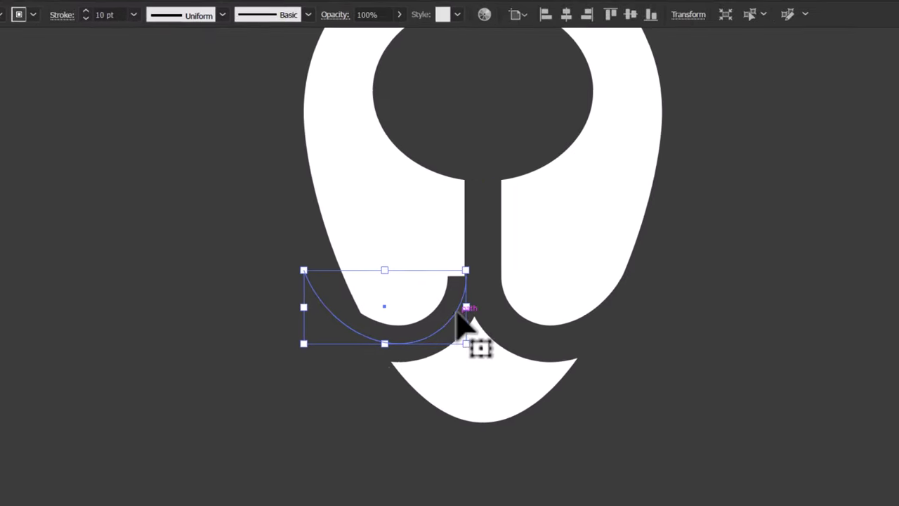
left_click_drag(414, 324, 432, 323)
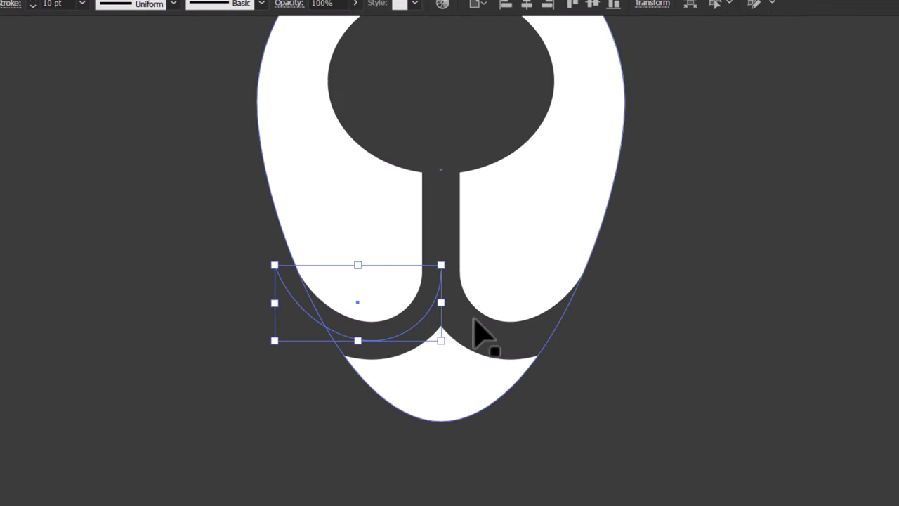
- Expand the fill and stroke of the nose line and both mouth curves into solid shapes
left_click(551, 342, "shift")
left_click(442, 239, "shift")
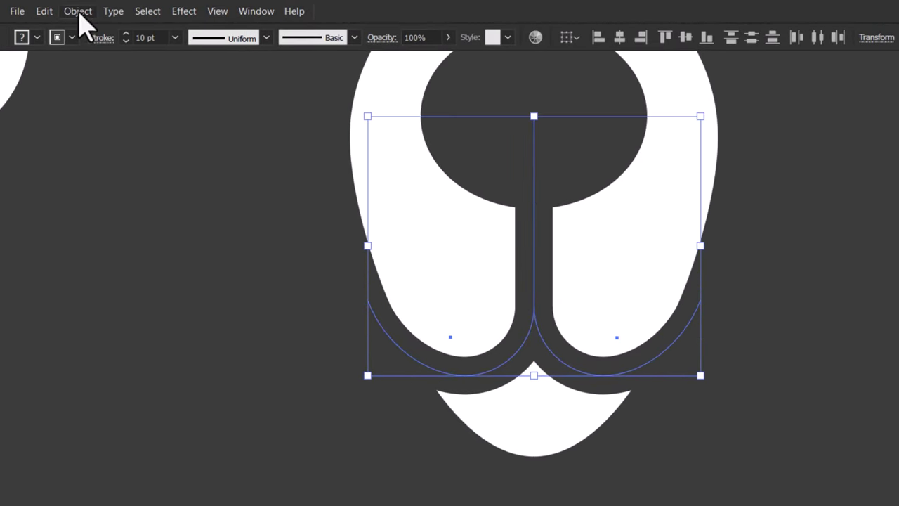
left_click(77, 11)
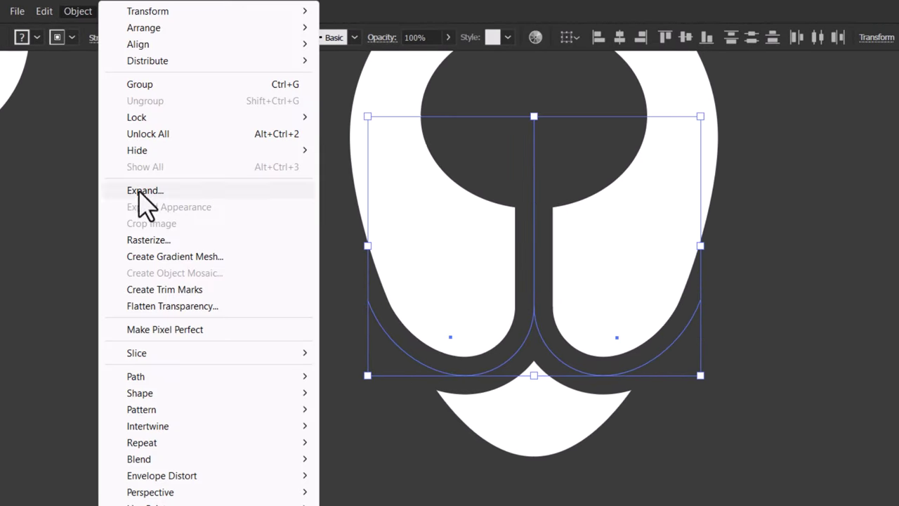
left_click(139, 196)
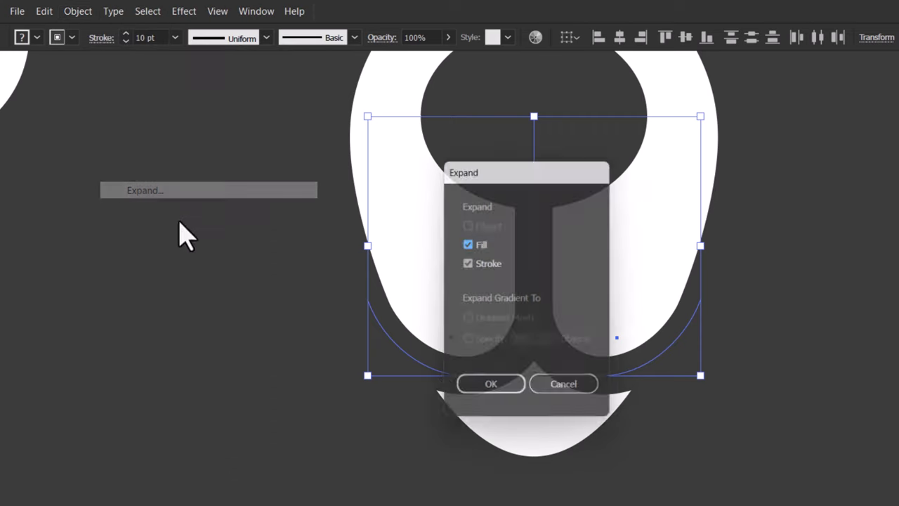
left_click(480, 390)
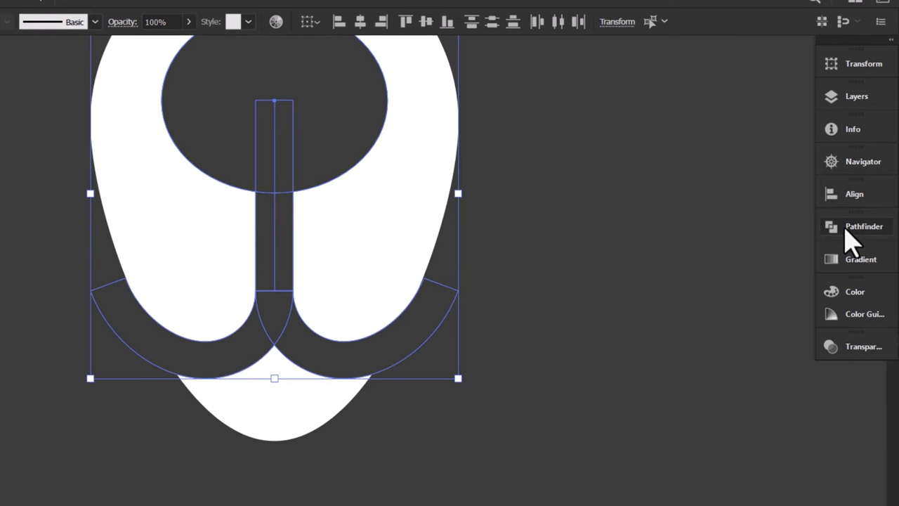
- Unite the nose ellipse, expanded nose line and mouth curves into a single shape with Pathfinder
left_click(851, 232)
left_click(646, 265)
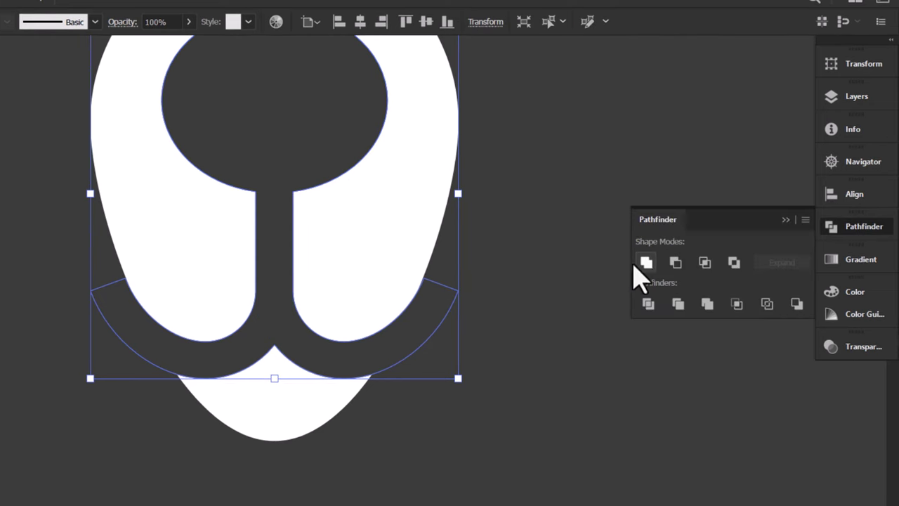
left_click(786, 220)
- Cut the united nose and mouth shape out of the white egg with Minus Front, and clear the selection
scroll(577, 247, "up", 2)
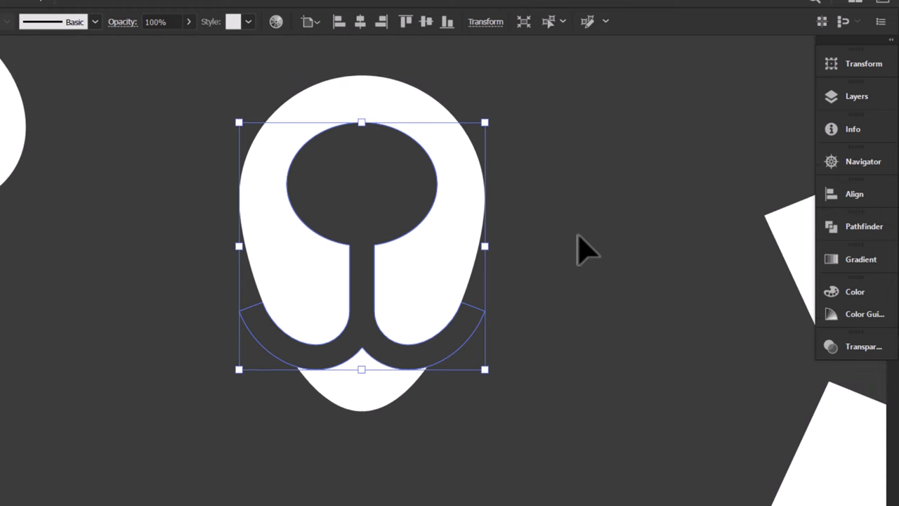
left_click(453, 285, "shift")
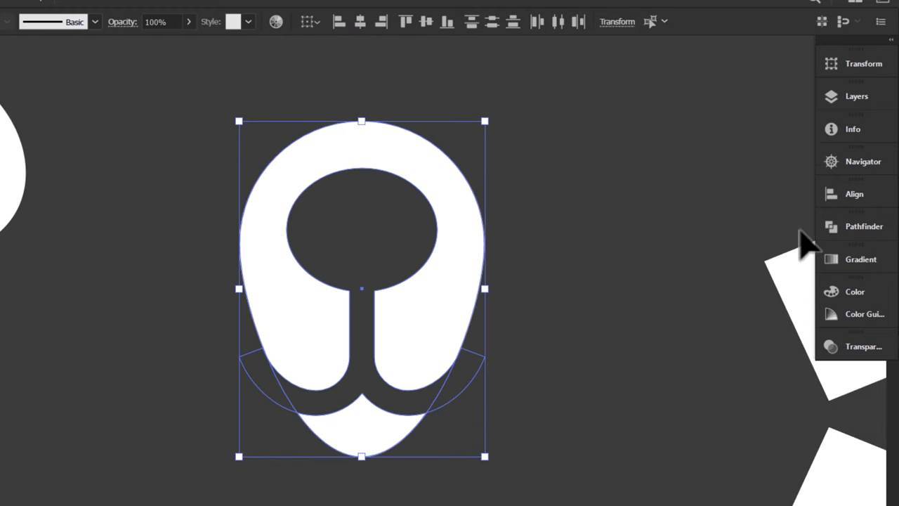
left_click(831, 230)
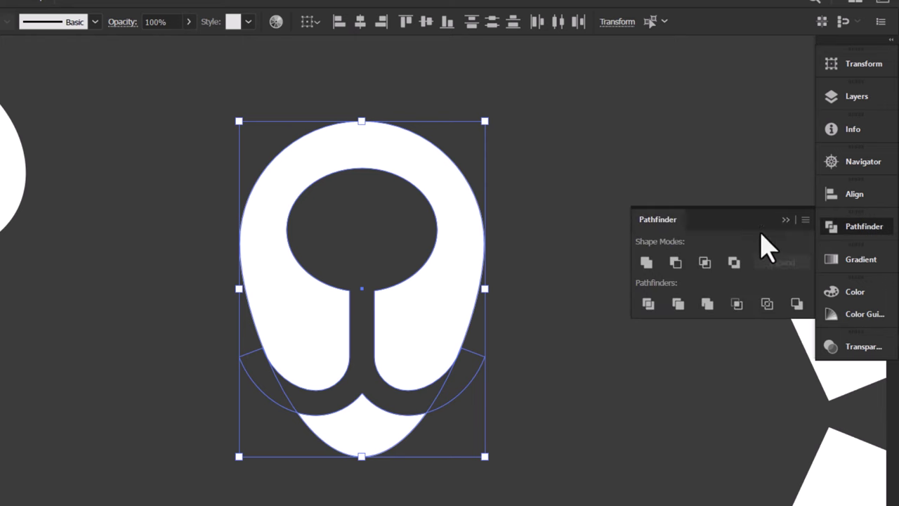
left_click(675, 262)
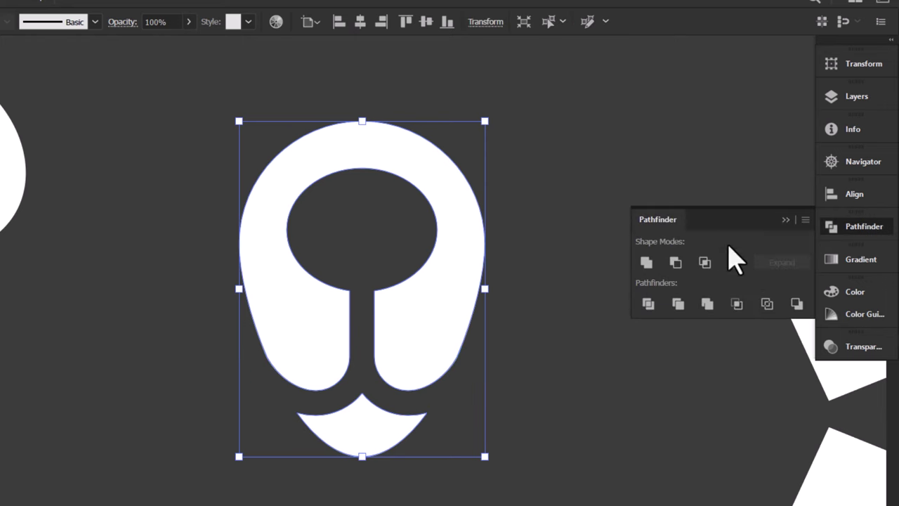
left_click(785, 219)
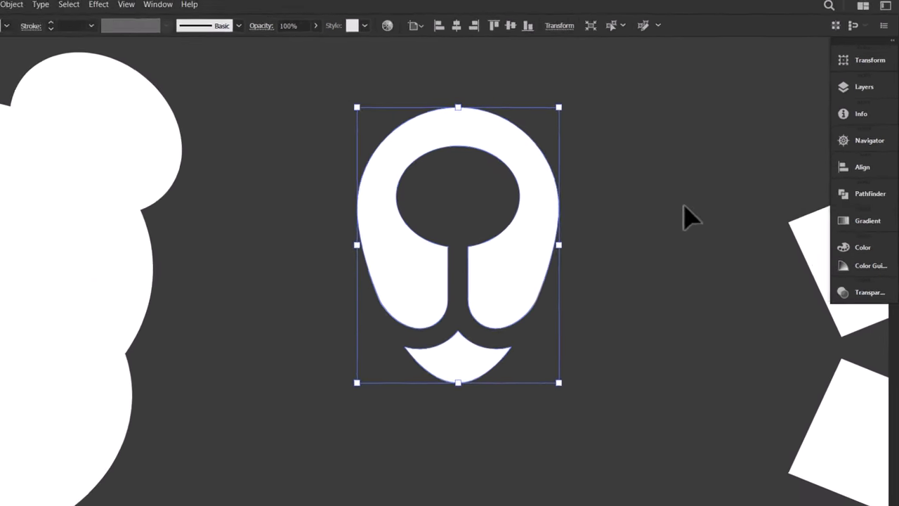
left_click(684, 206)
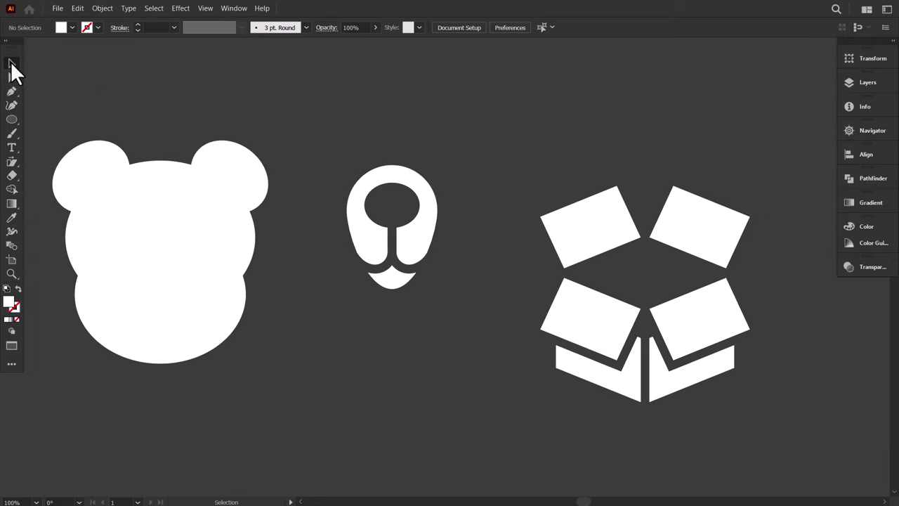
- Fill the bear head silhouette with the dark background colour sampled from the canvas
left_click(176, 231)
left_click(12, 218)
left_click(104, 109)
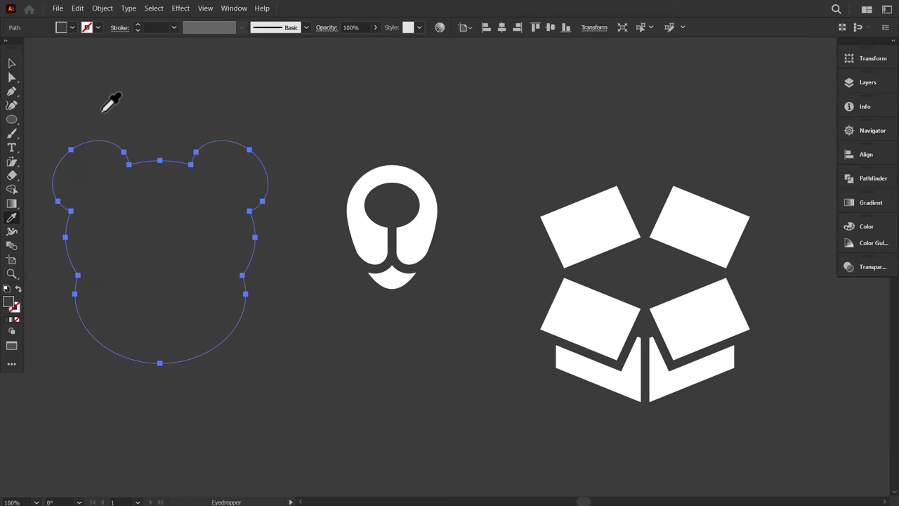
- Move the bear head onto the open box and scale it down so the ears overlap the two upper flaps
left_click(7, 63)
left_click_drag(154, 209, 642, 225)
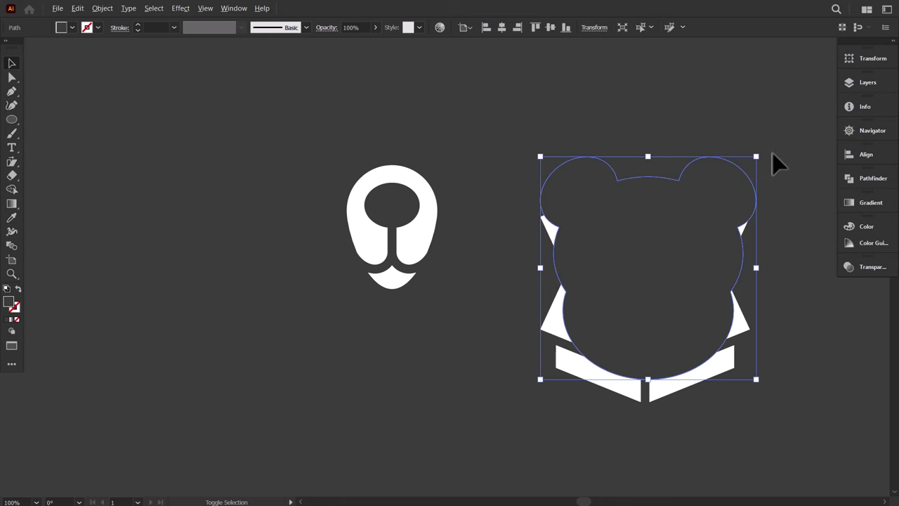
left_click_drag(756, 157, 735, 195)
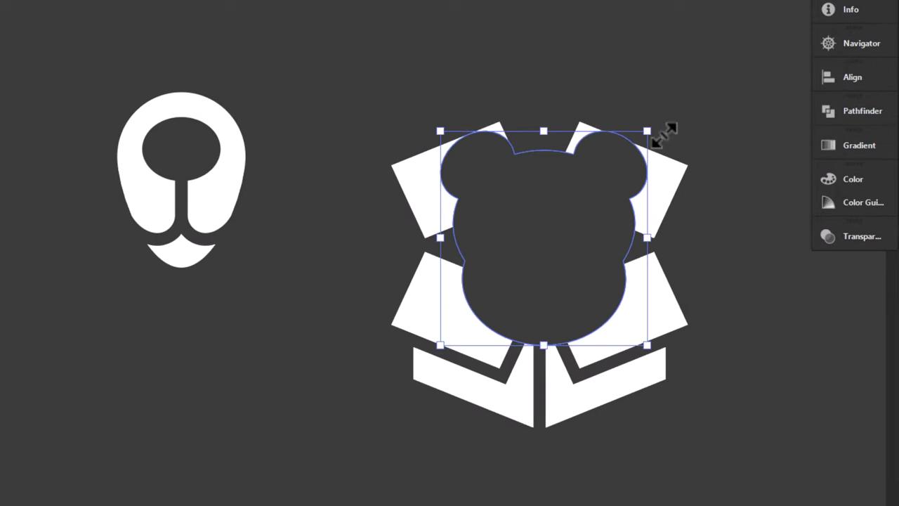
left_click_drag(618, 171, 595, 200)
- Bring the two lower flaps and both box side panels to the front, covering the lower part of the bear head
left_click(636, 342)
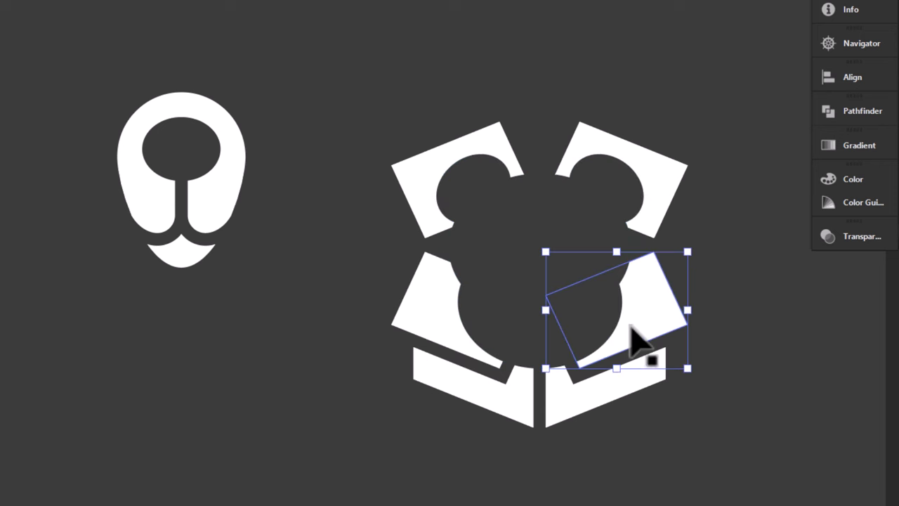
left_click(616, 401, "shift")
left_click(502, 403, "shift")
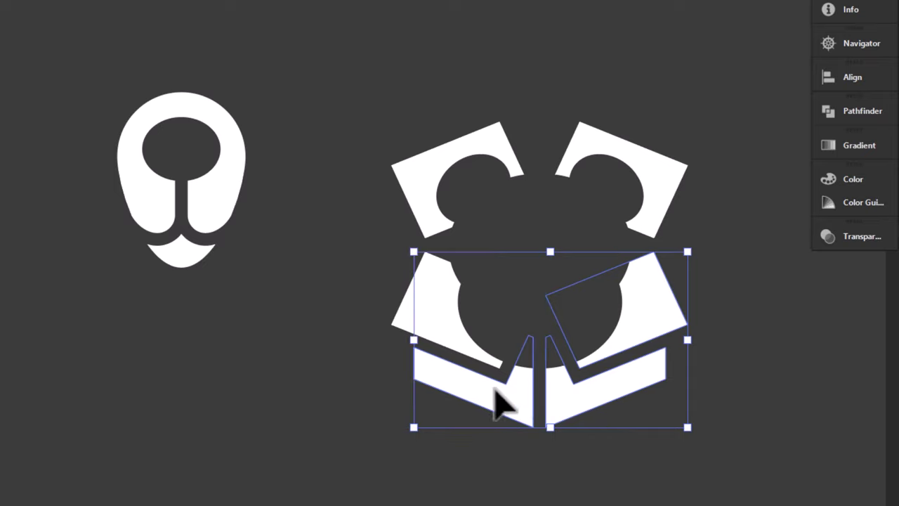
left_click(439, 336, "shift")
right_click(442, 331)
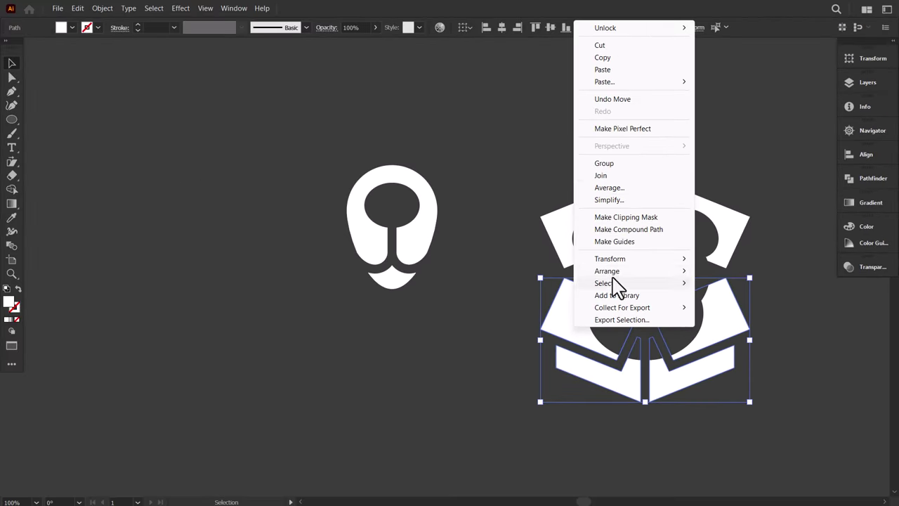
mouse_move(617, 272)
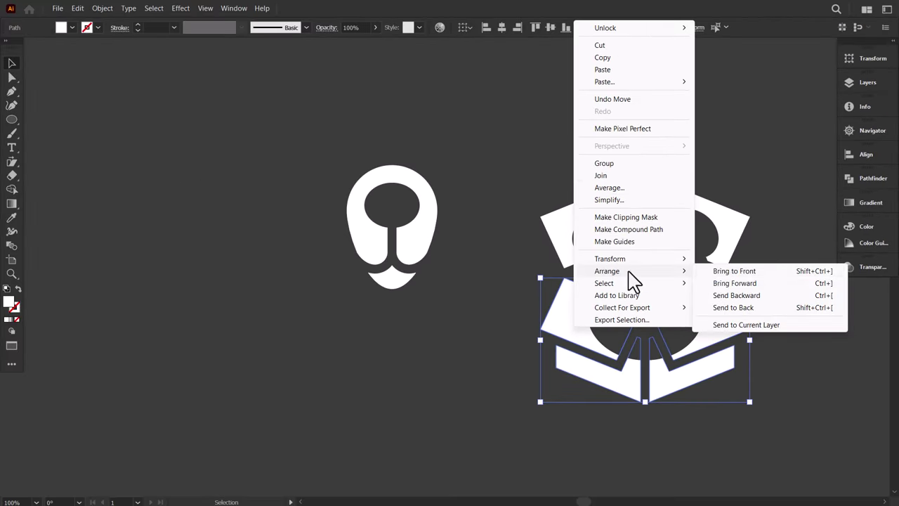
left_click(734, 269)
left_click(778, 286)
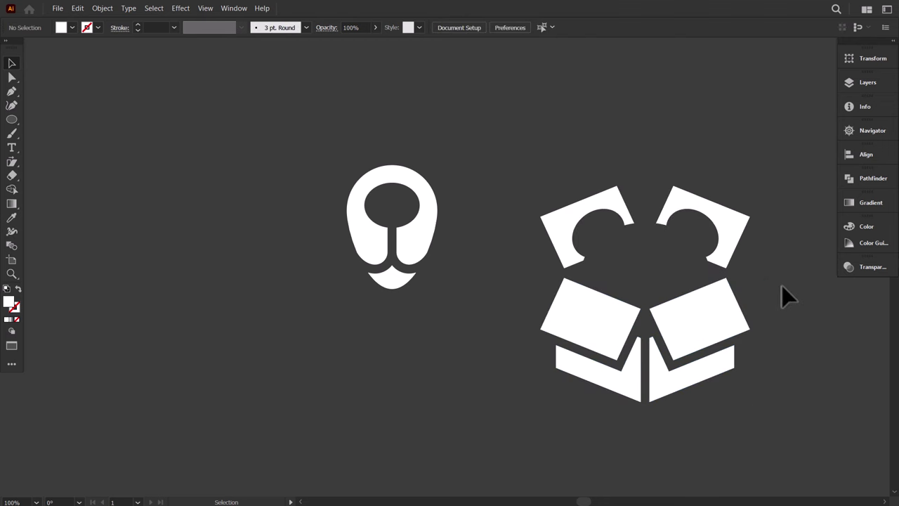
- Move the muzzle farther away from the box, and shift the box with the bear head to the middle of the canvas
left_click_drag(407, 275, 181, 242)
left_click_drag(760, 386, 761, 387)
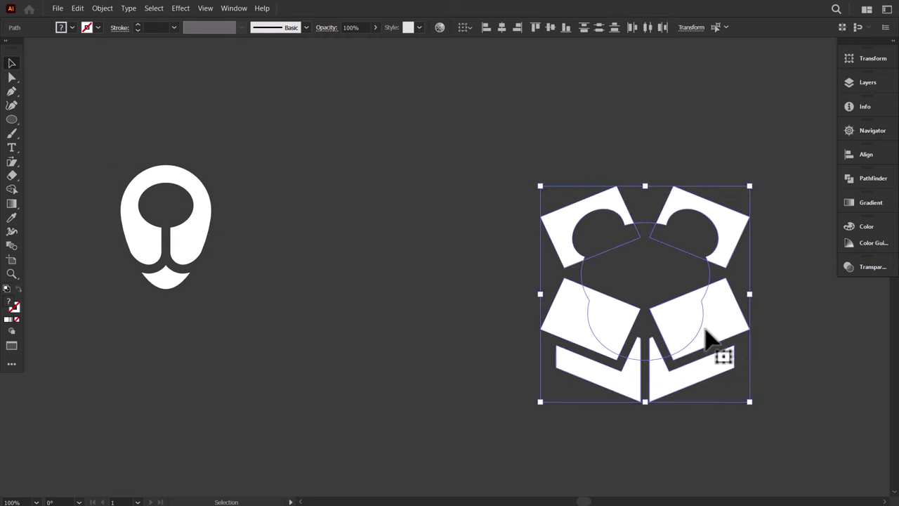
left_click_drag(708, 331, 508, 291)
left_click(637, 276)
- Scale the bear head down slightly and raise it so its ears sit inside the upper flaps
left_click(467, 216)
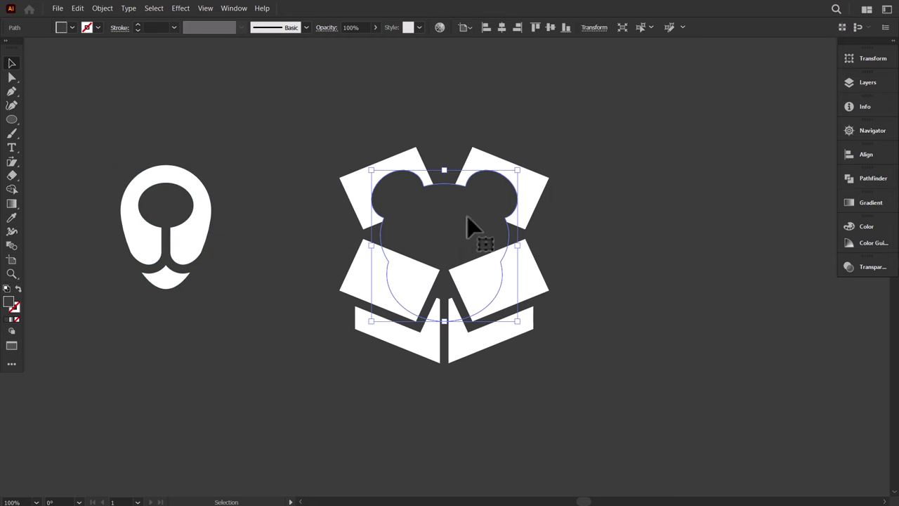
left_click_drag(518, 170, 517, 181)
left_click_drag(455, 222, 455, 209)
- Scale the muzzle down and place it centred on the bear's face, just above the lower flaps
left_click(147, 257)
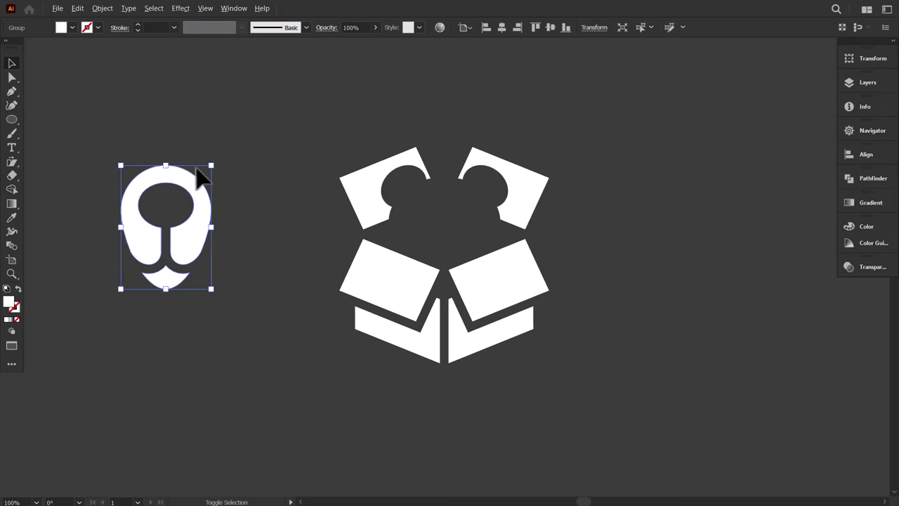
left_click_drag(214, 167, 464, 208)
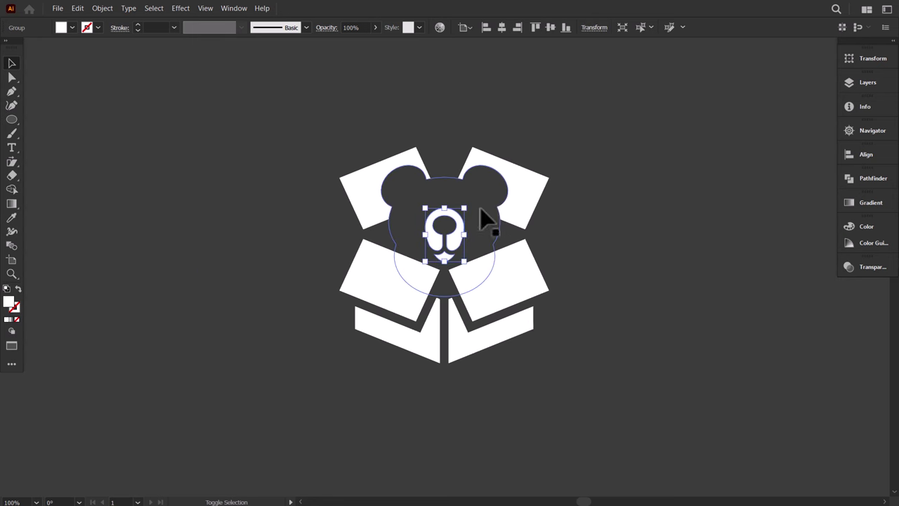
left_click(554, 229)
- Subtract the bear head from the box's upper right flap with Minus Front
left_click(483, 227)
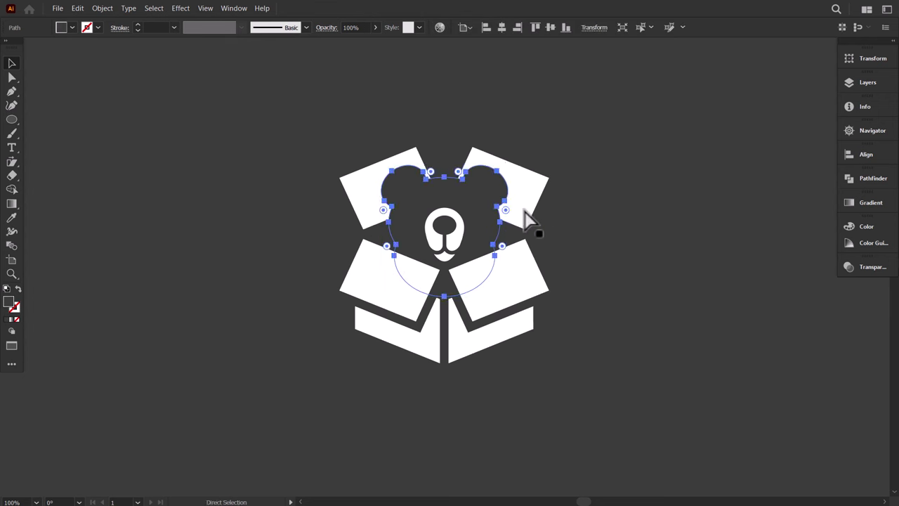
left_click(523, 207, "shift")
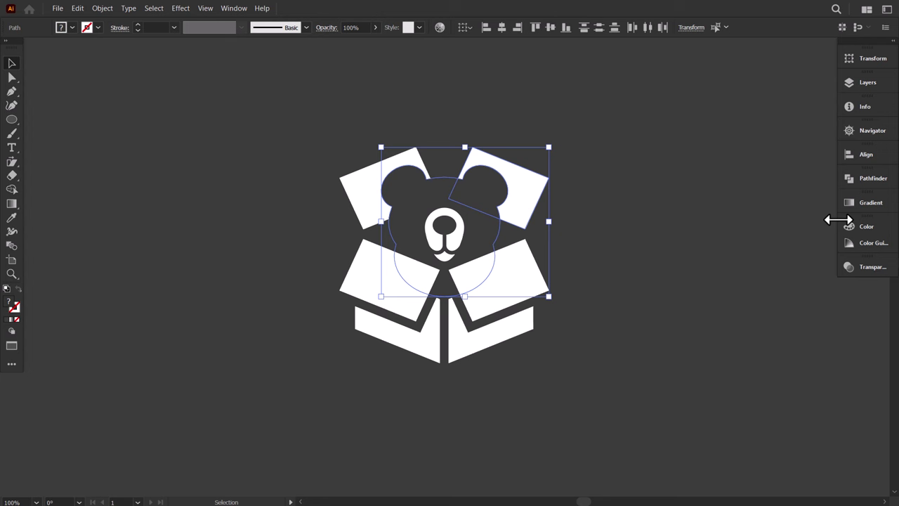
left_click(864, 184)
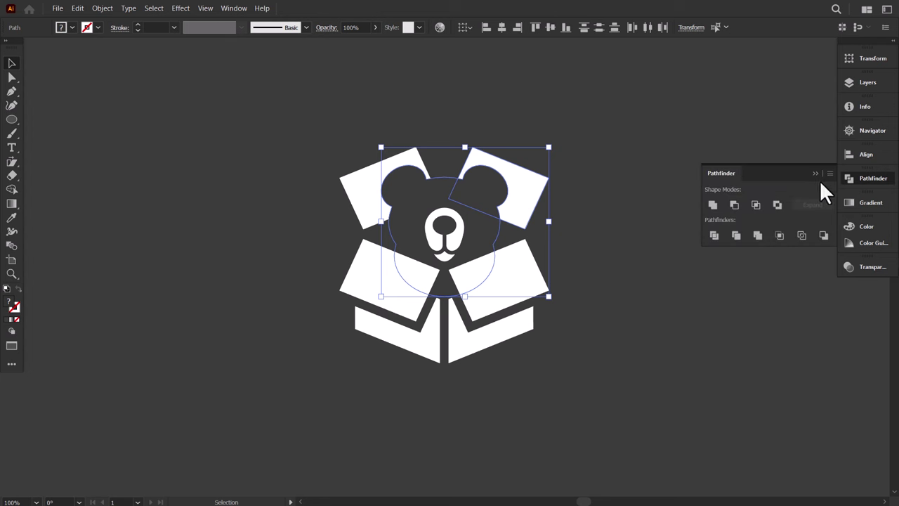
left_click(735, 205)
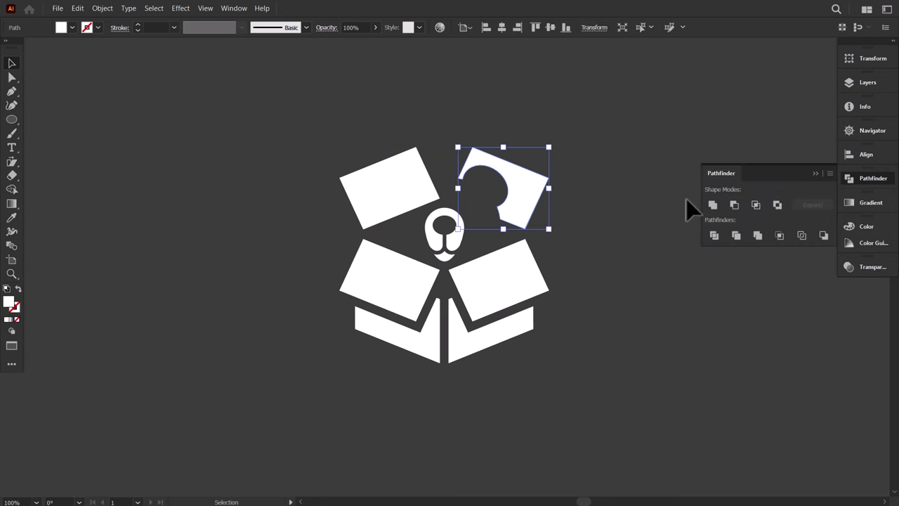
- Paste the bear head copy in front at its original position and select it together with the upper left flap
left_click(407, 203)
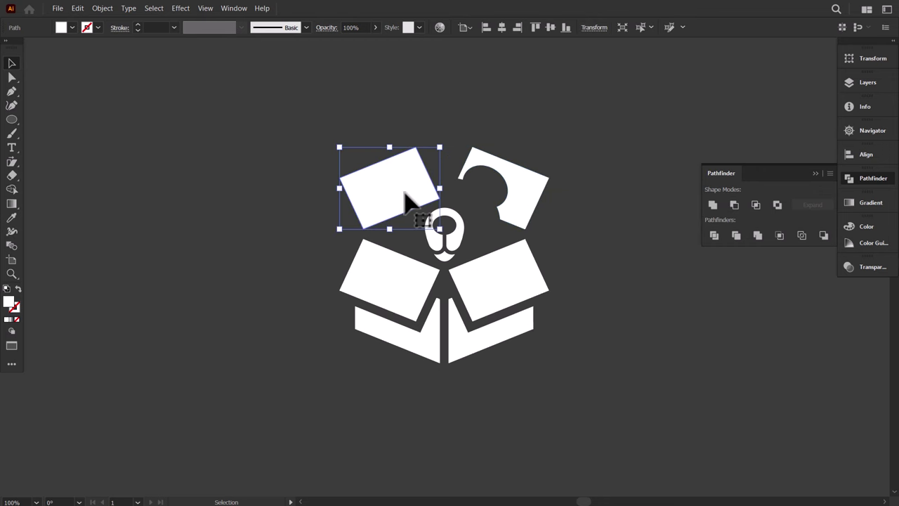
key("a")
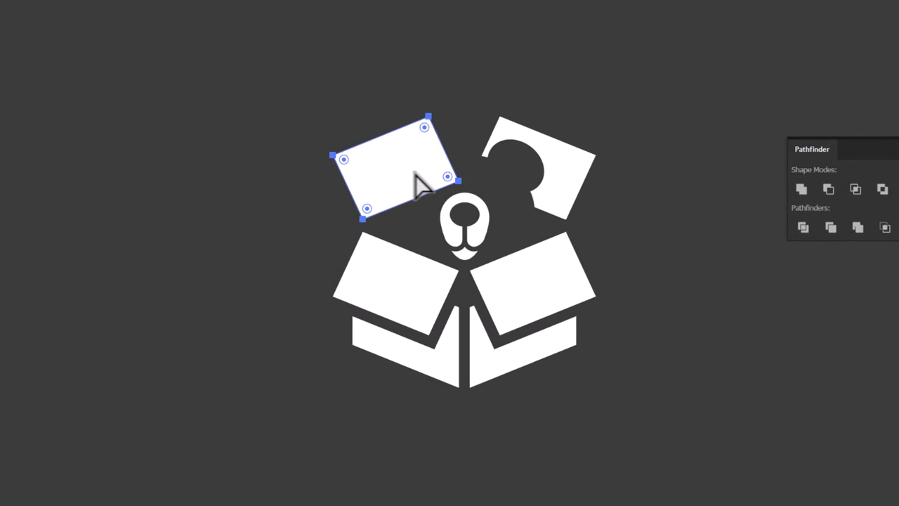
key("ctrl+f")
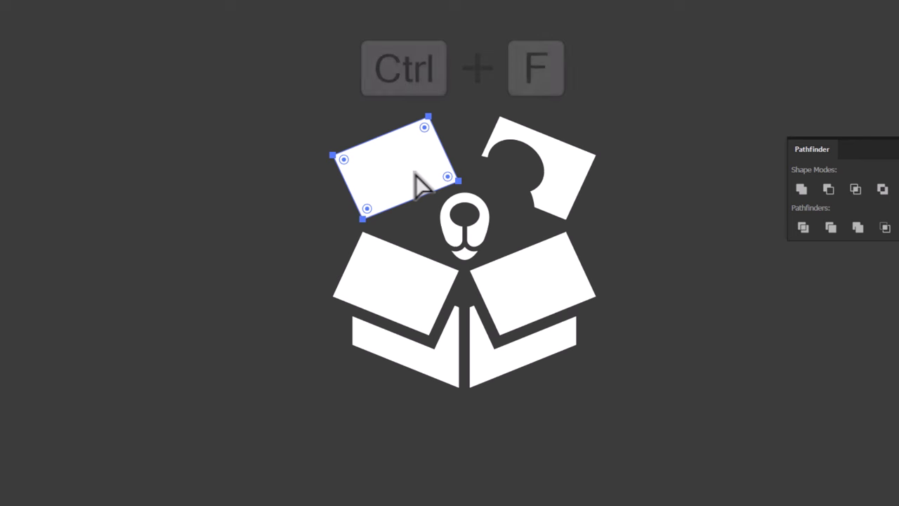
left_click(412, 184)
left_click(368, 173, "shift")
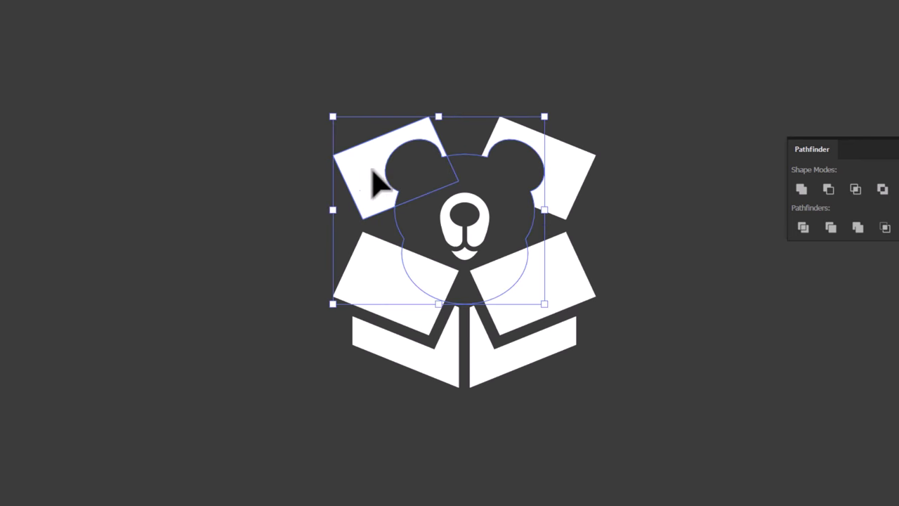